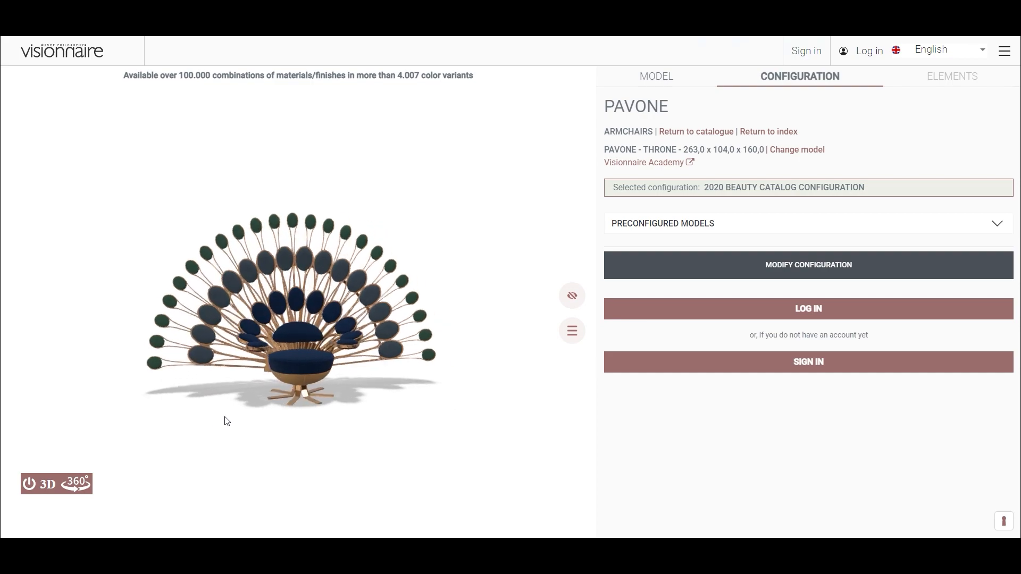
scroll(273, 424, "up", 2)
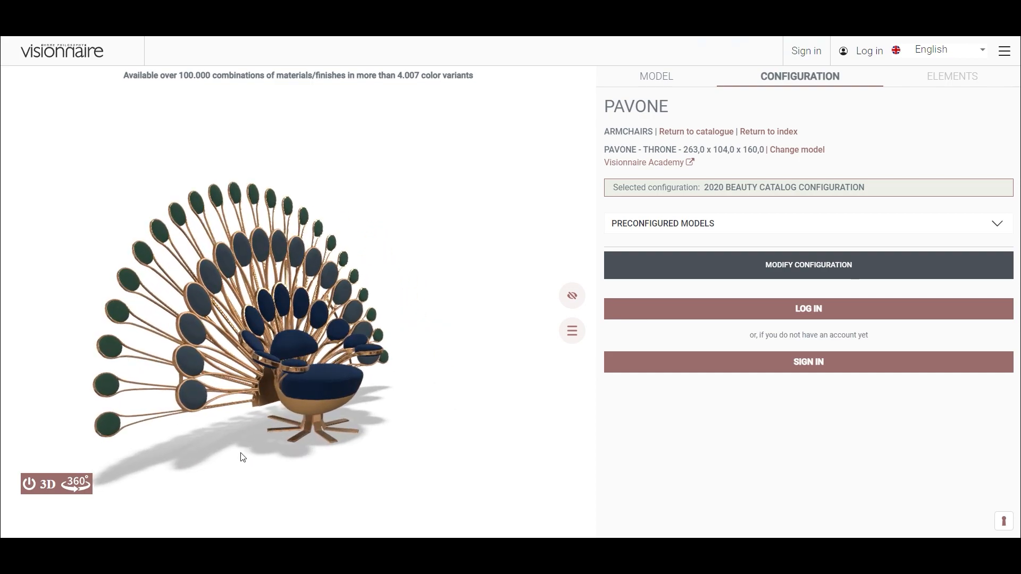
left_click_drag(239, 456, 569, 451)
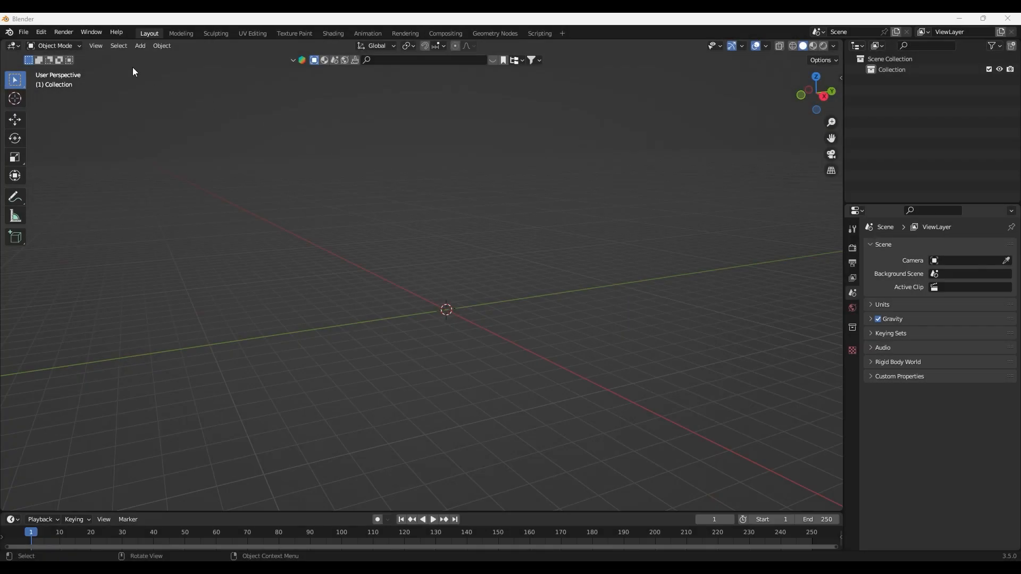
Switch to Blender and import the Pavone_Throne_rev02.glb throne model as glTF 2.0
left_click(24, 31)
mouse_move(41, 177)
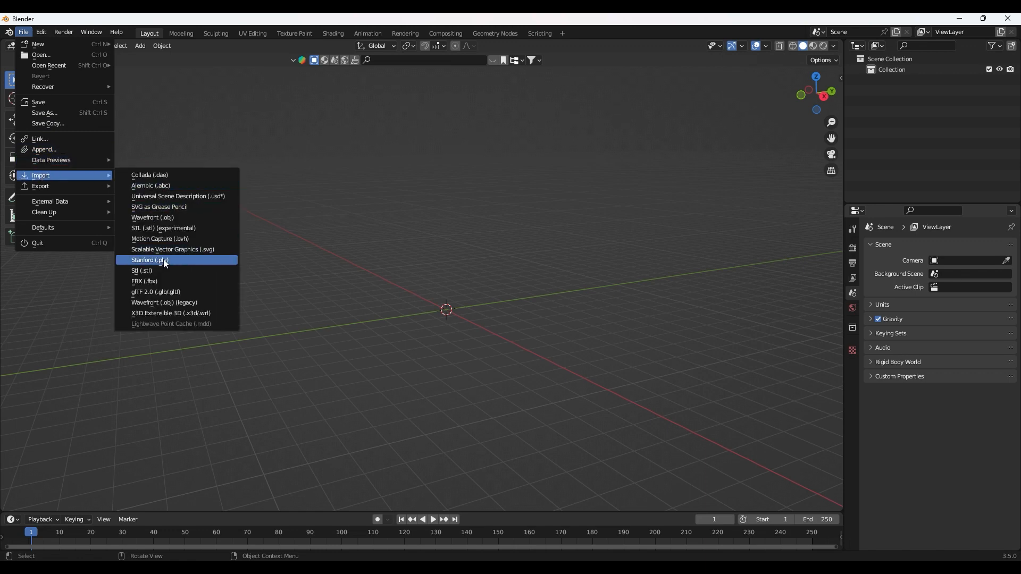
left_click(165, 293)
left_click(351, 318)
left_click(732, 429)
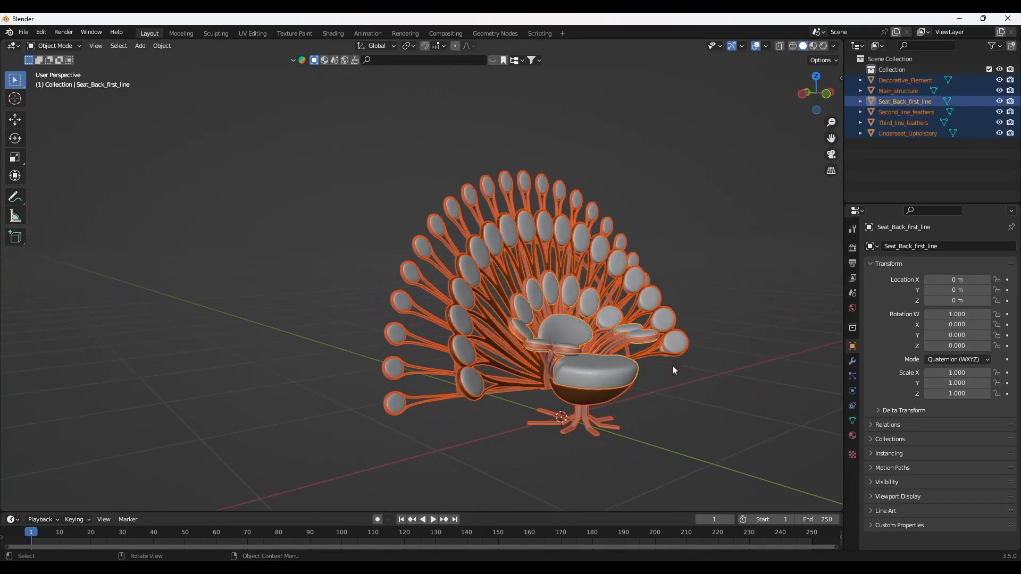
Display the throne in Material Preview shading and clear the object selection
key("z")
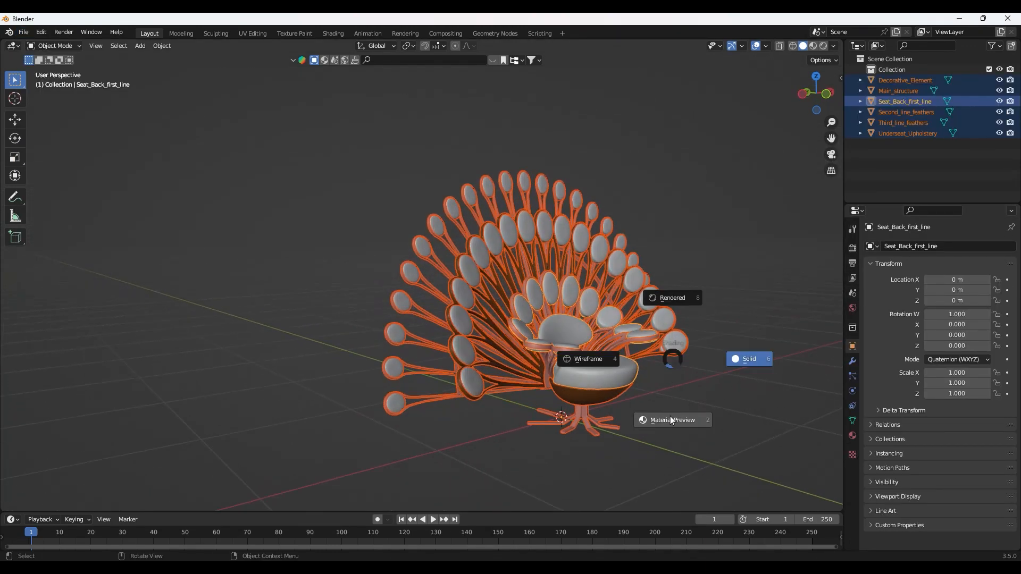
left_click(668, 457)
left_click(633, 401)
Look through the list of scene materials from the Seat_Back_first_line object's material settings
left_click(852, 436)
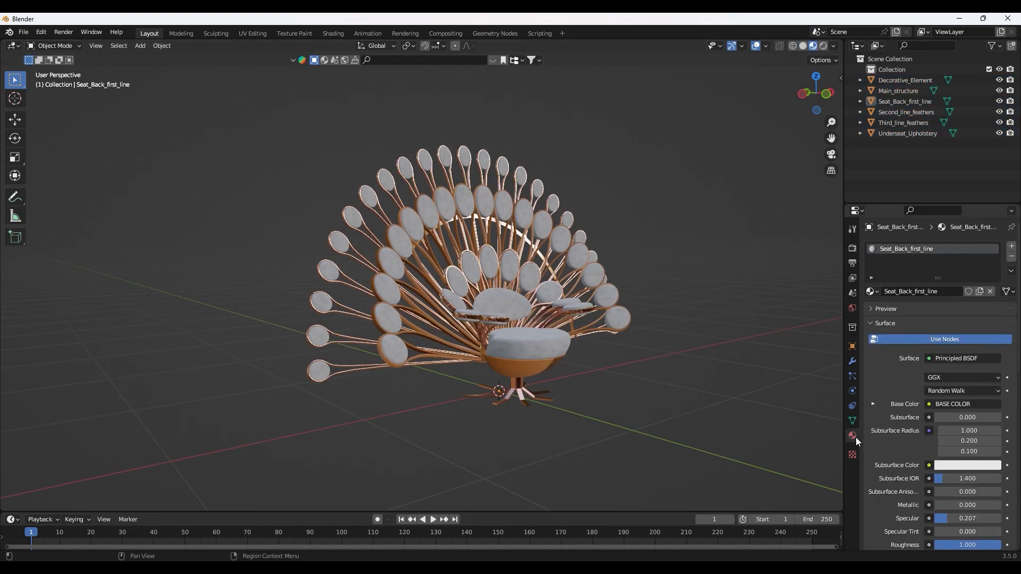
left_click(875, 293)
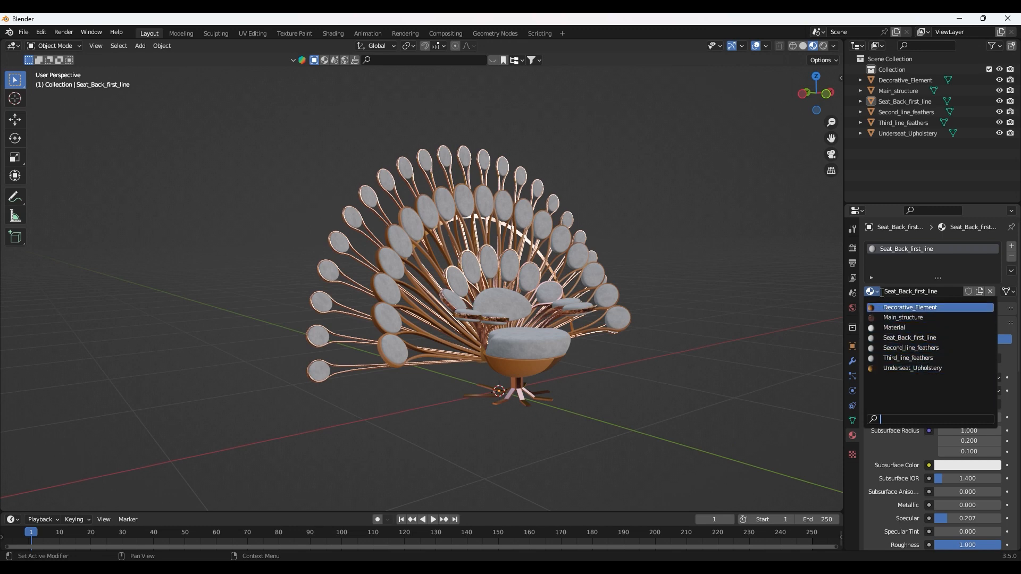
left_click(531, 344)
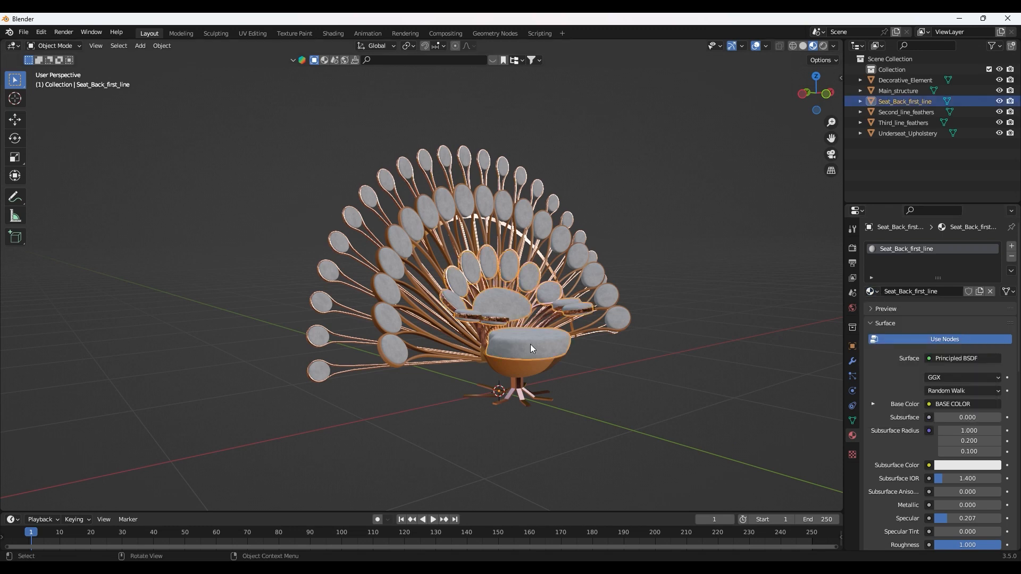
Try moving the underseat and the feather rows one at a time as separate objects, cancelling each move
left_click(527, 370)
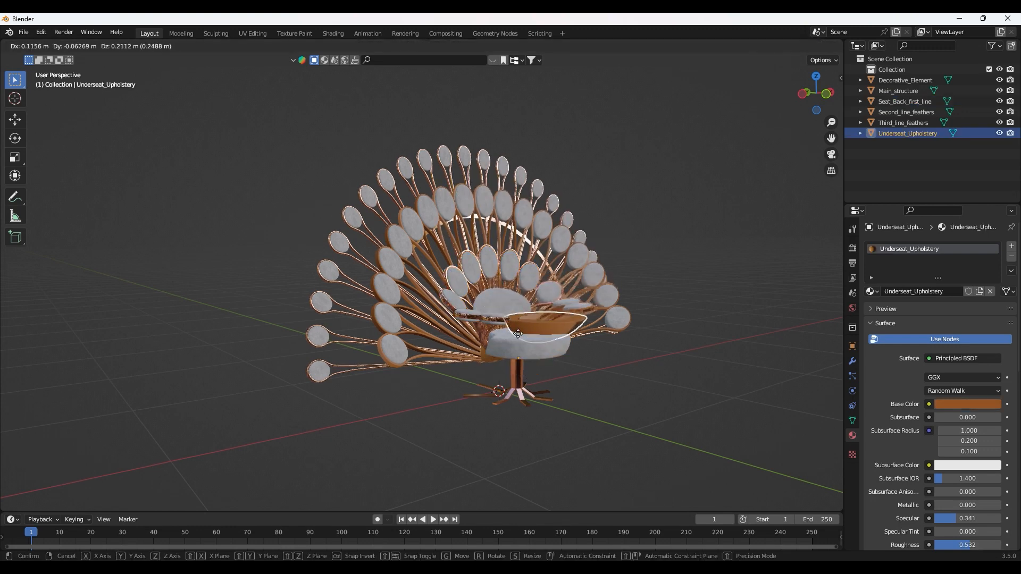
left_click(387, 318)
key("g")
right_click(402, 290)
left_click(338, 242)
key("g")
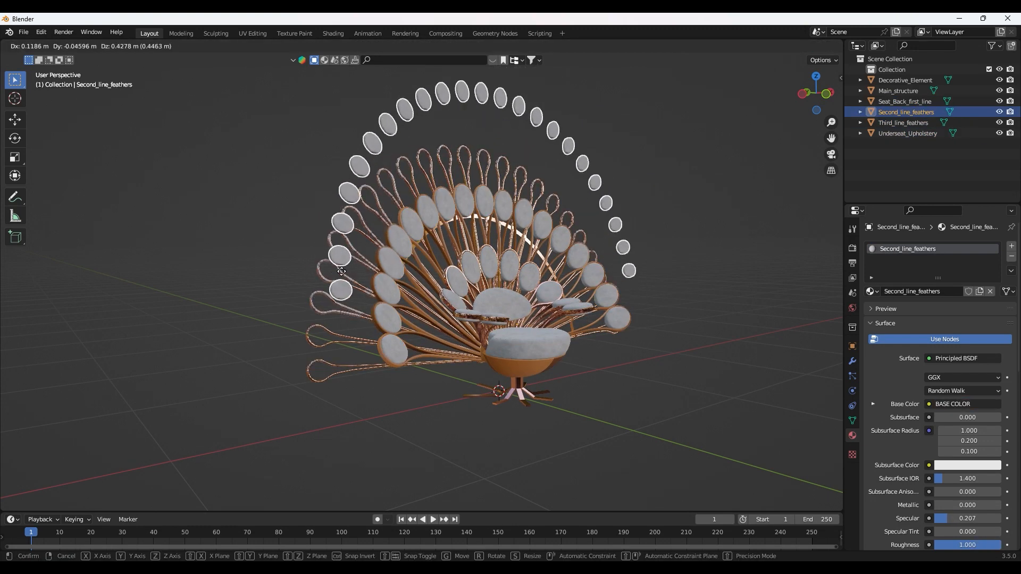
right_click(359, 173)
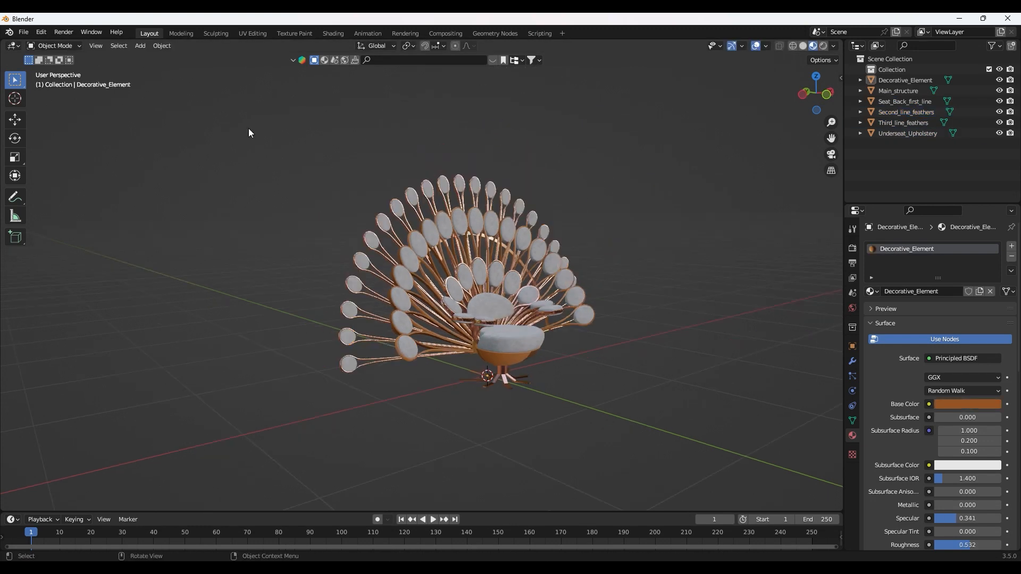
Select all the throne's objects and export them as a glTF Binary (.glb) file to the Vissionare Tutorial folder
left_click_drag(249, 133, 698, 453)
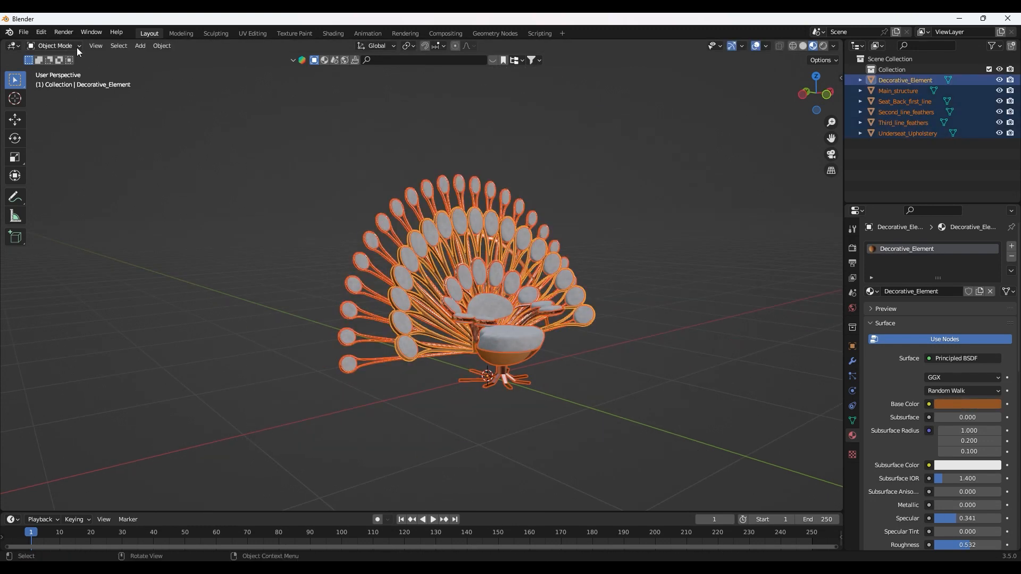
left_click(24, 33)
mouse_move(66, 183)
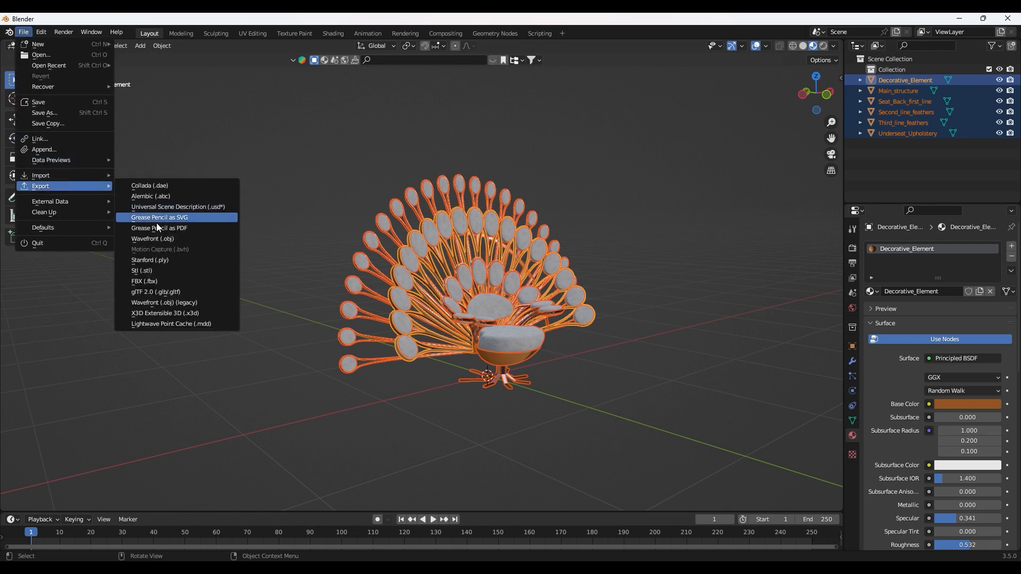
left_click(164, 292)
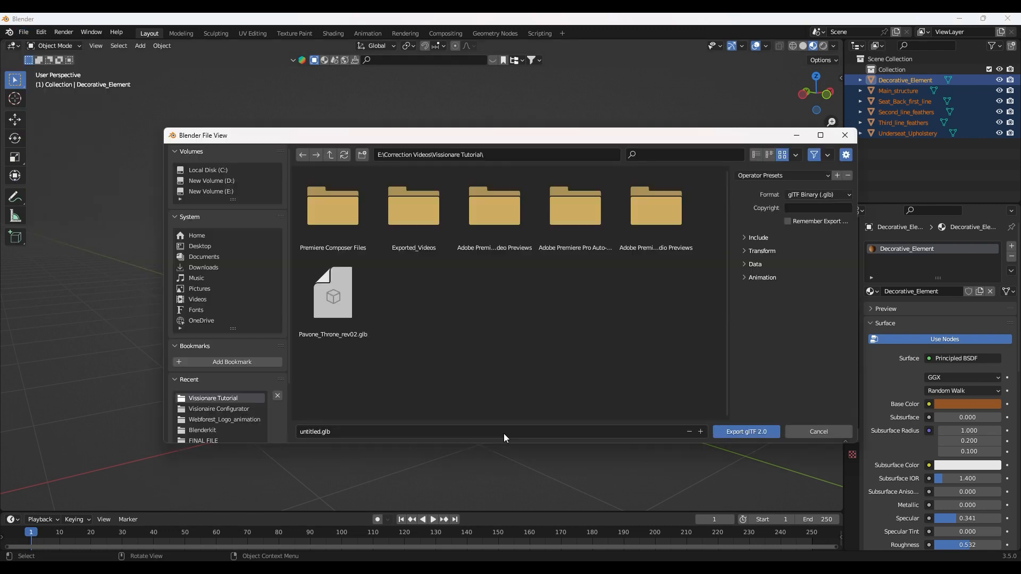
left_click(728, 432)
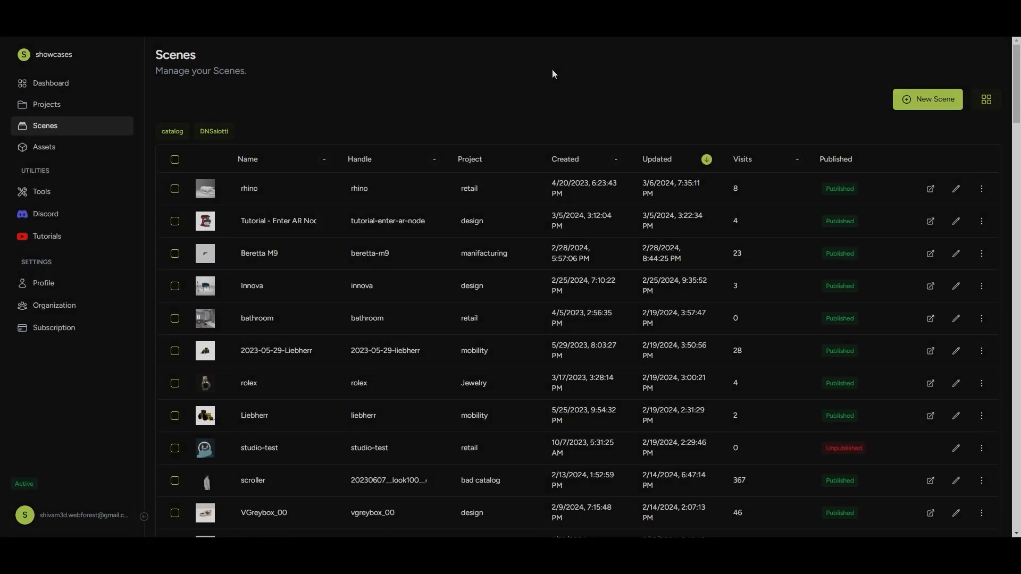
In the Badvisor web dashboard, create a scene named visionaire Configurator and open it in the Visual Editor
left_click(916, 108)
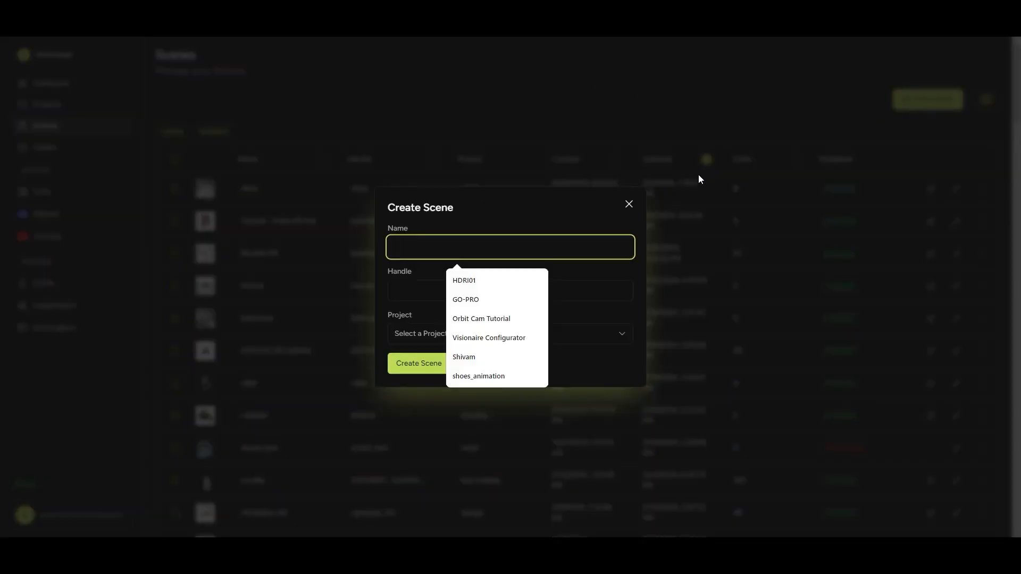
type("visionaire Con")
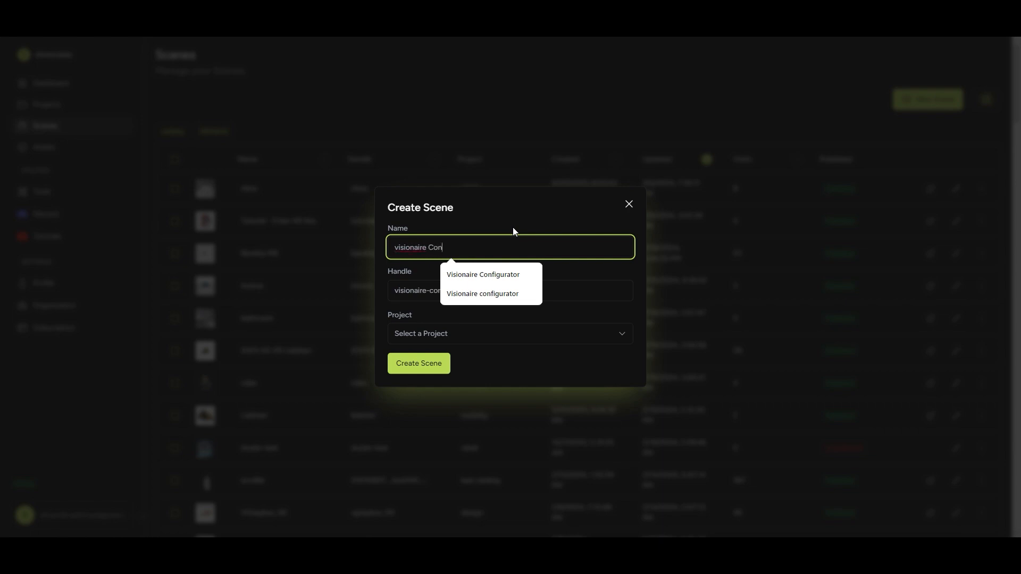
type("figurator")
left_click(413, 368)
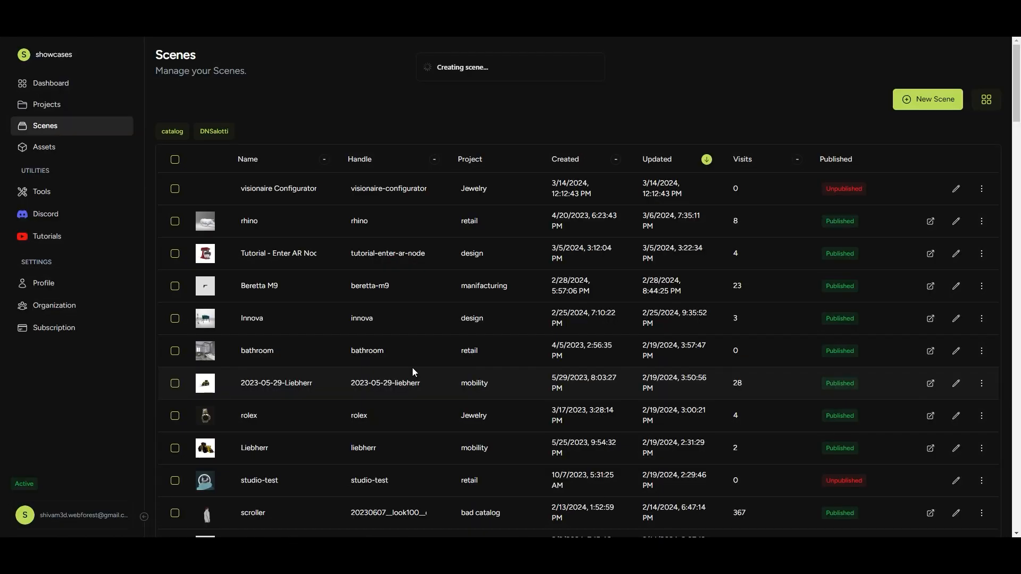
left_click(957, 189)
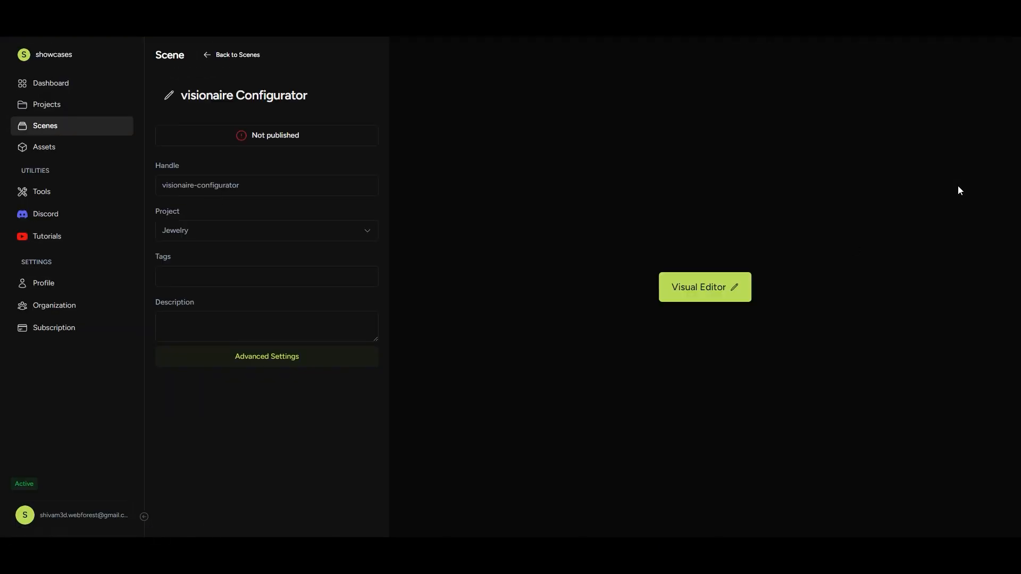
left_click(693, 289)
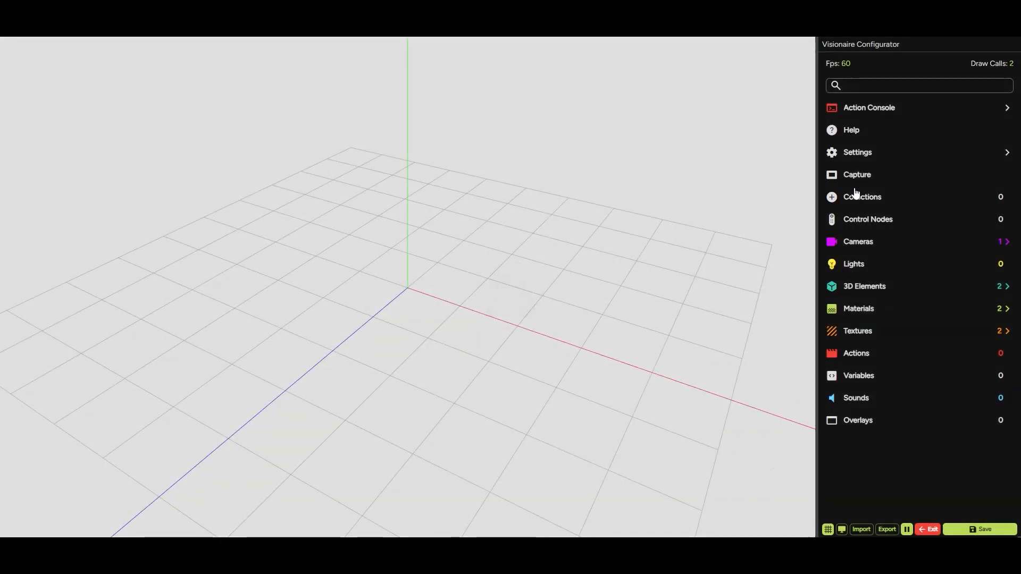
Set the scene's background color to #F2F2F2 and close the scene settings
left_click(863, 154)
left_click(865, 192)
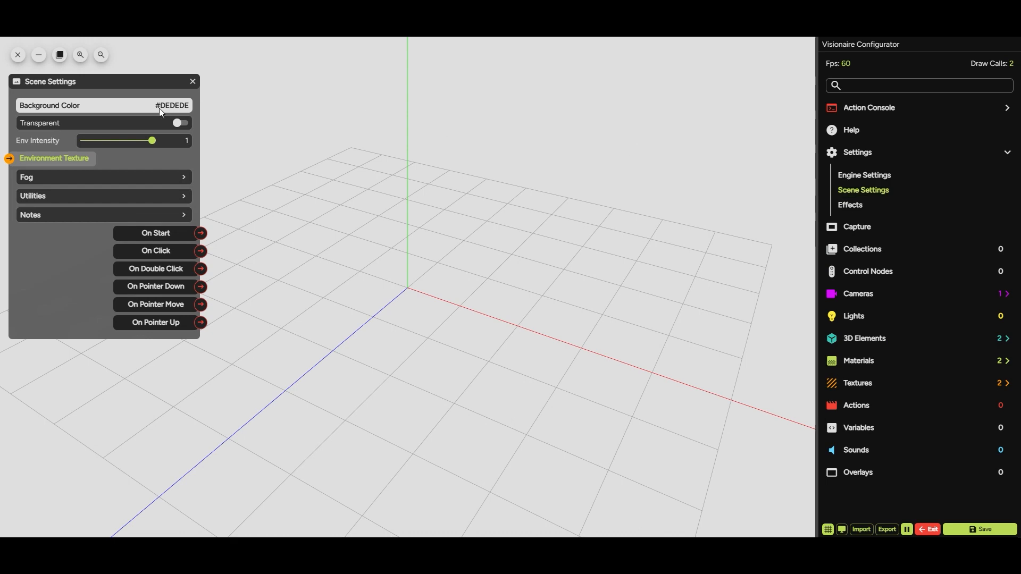
left_click(137, 104)
left_click_drag(17, 123, 15, 117)
left_click(114, 94)
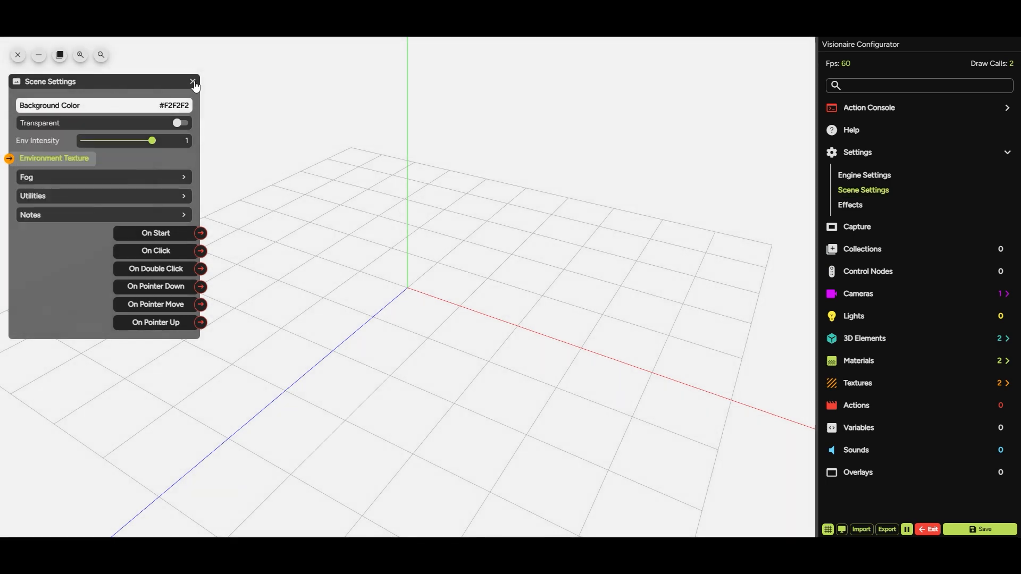
left_click(193, 81)
Hide the ground grid and load the Pavone_Throne_rev02 model from the file folder into the scene
left_click(828, 530)
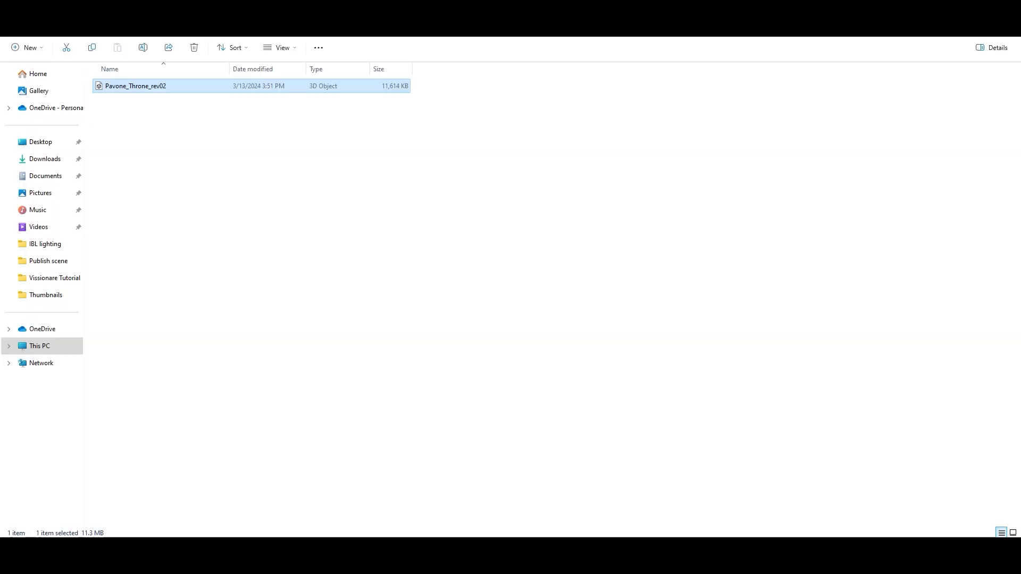
left_click_drag(135, 85, 473, 308)
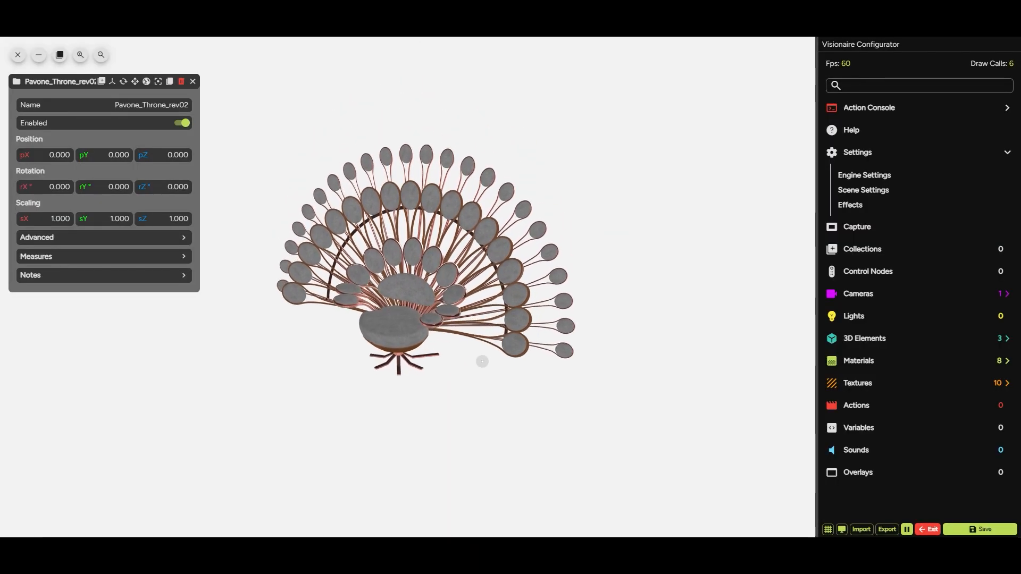
View the showcases library of 3D assets and leave it without inserting anything
left_click(832, 340)
left_click(496, 262)
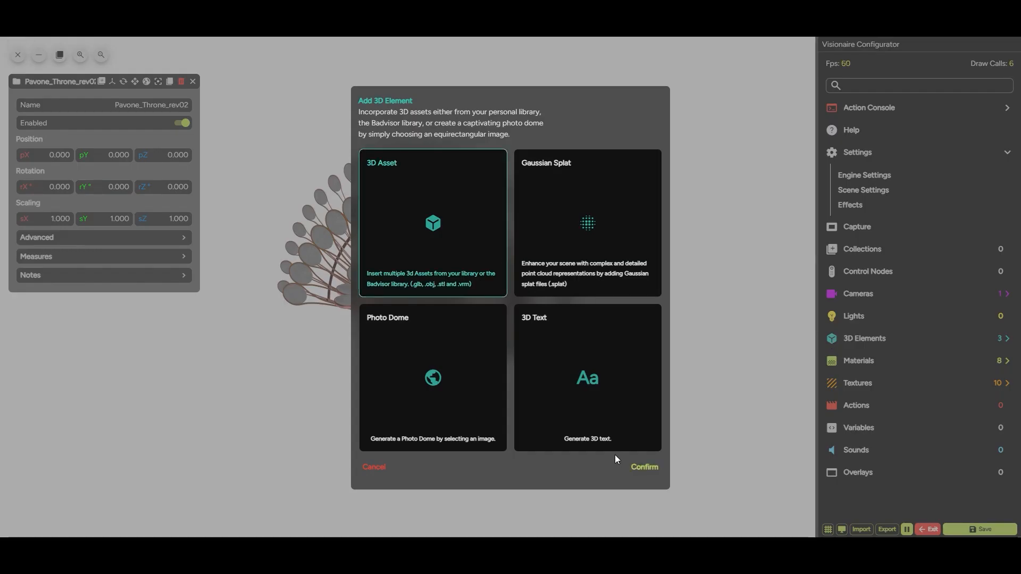
left_click(640, 467)
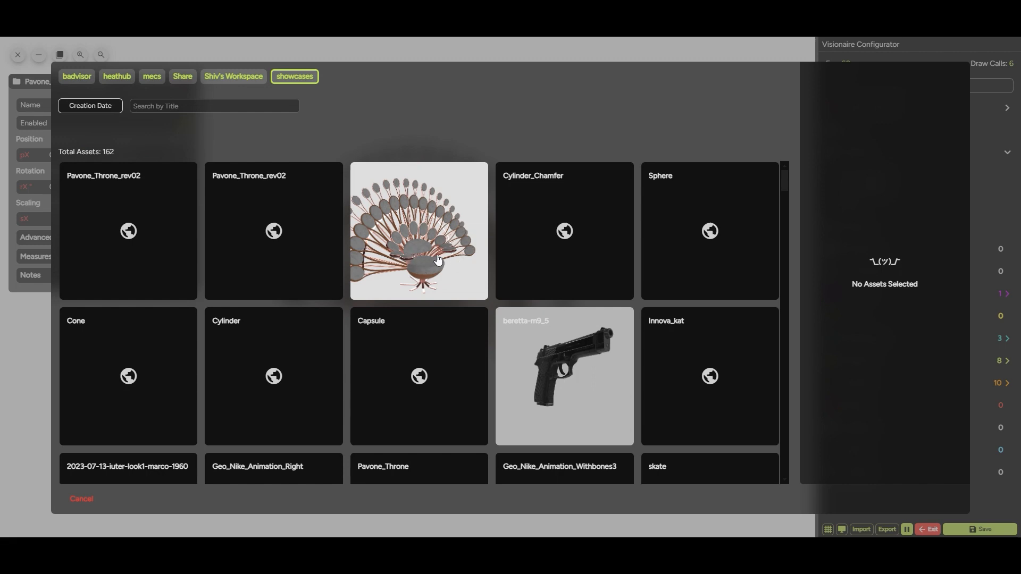
left_click(95, 504)
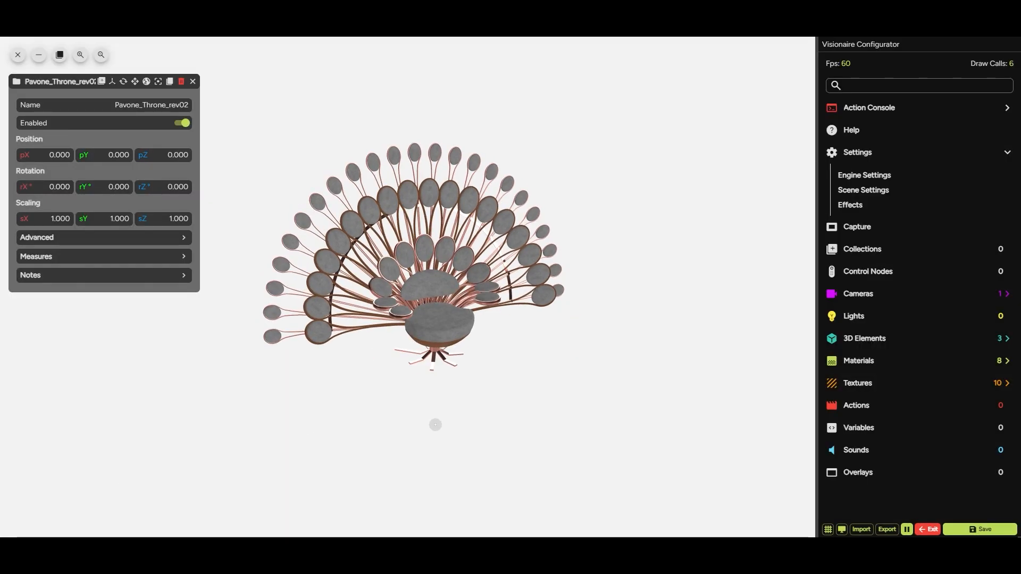
Expand the 3D elements and toggle the Skybox's visibility on and off, leaving it hidden
left_click(872, 340)
left_click(840, 411)
left_click(839, 412)
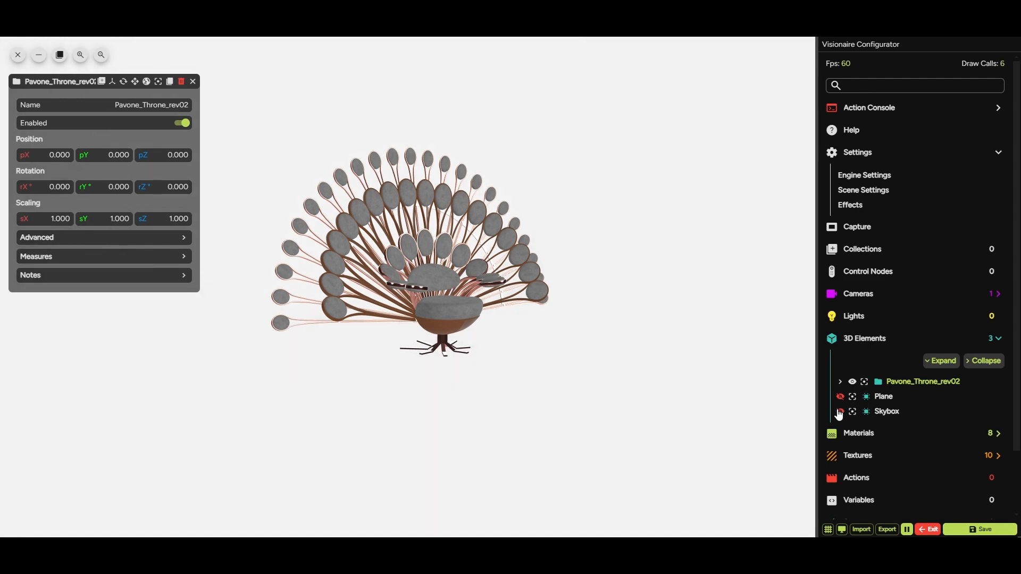
left_click(840, 412)
left_click(839, 412)
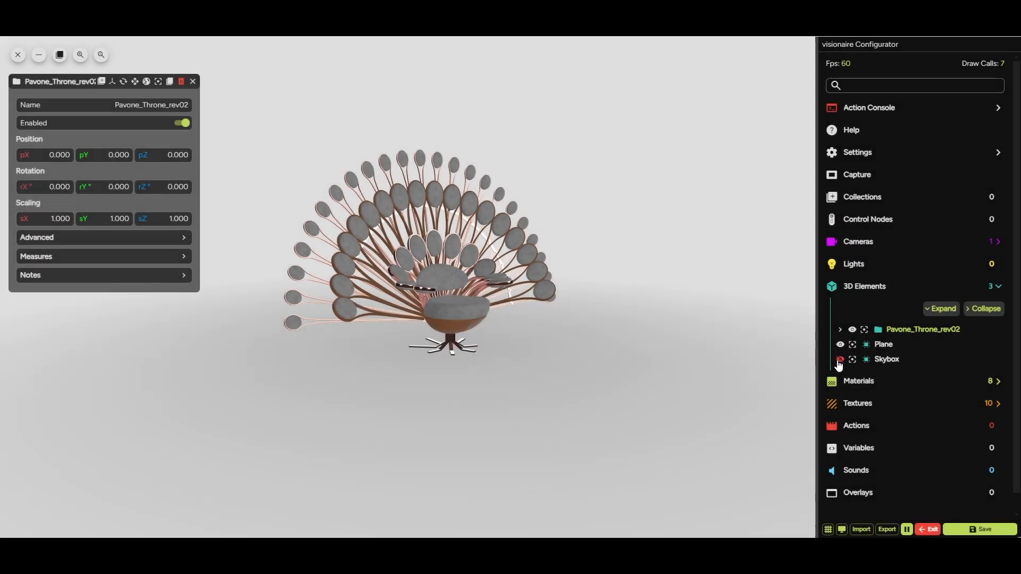
Add a Shadow Only Material named ShadowOnly Material and place its node below the throne model's node
left_click(832, 381)
left_click(620, 252)
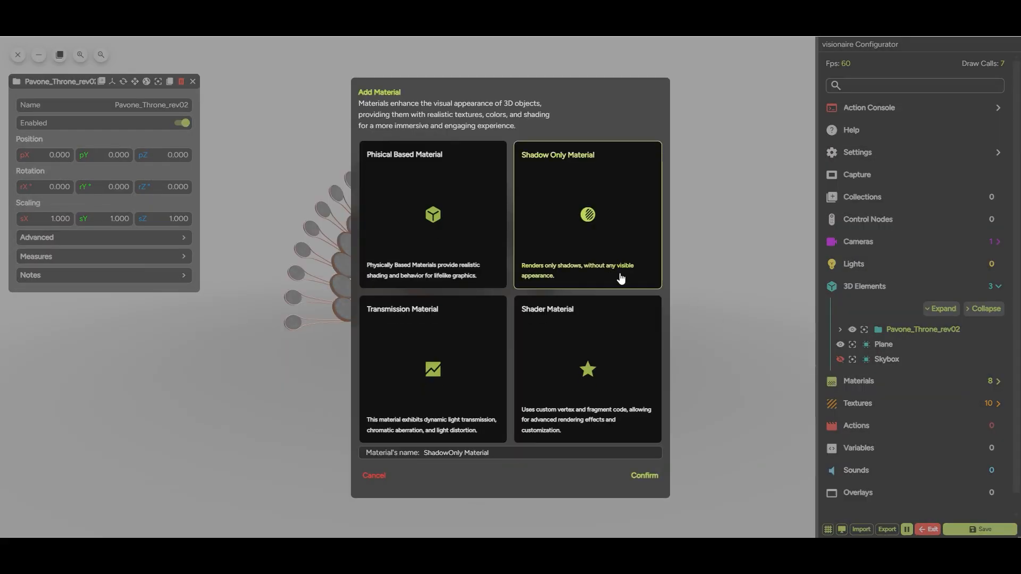
left_click(645, 477)
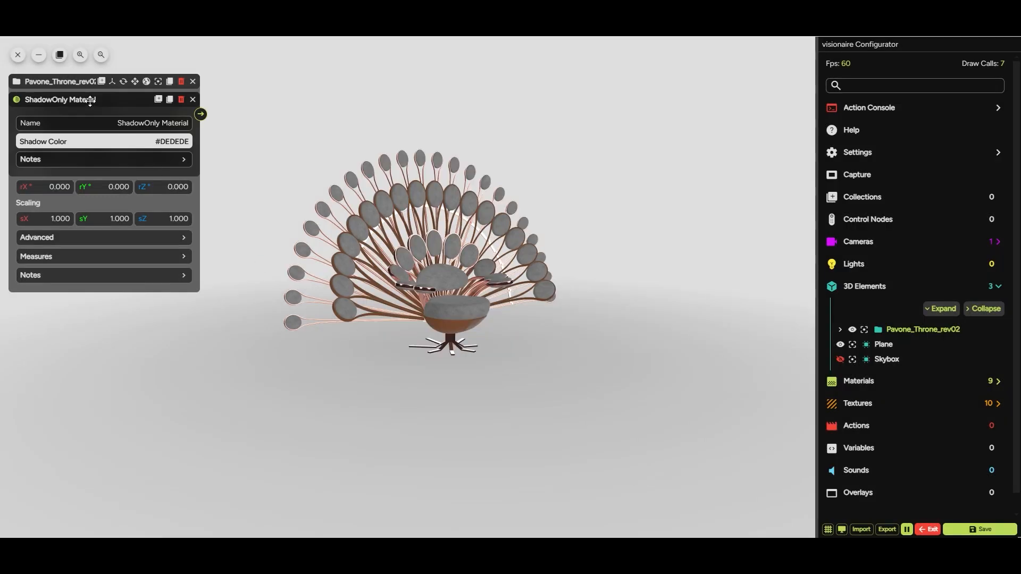
left_click_drag(91, 101, 96, 332)
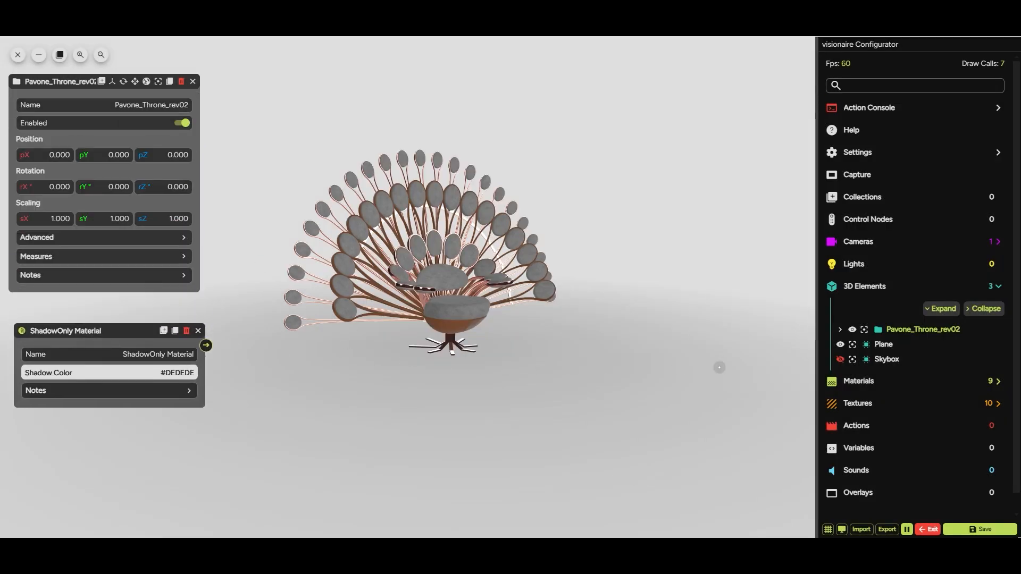
Open the Plane's node, place it beside the throne and connect the ShadowOnly Material to its Material input
left_click(841, 344)
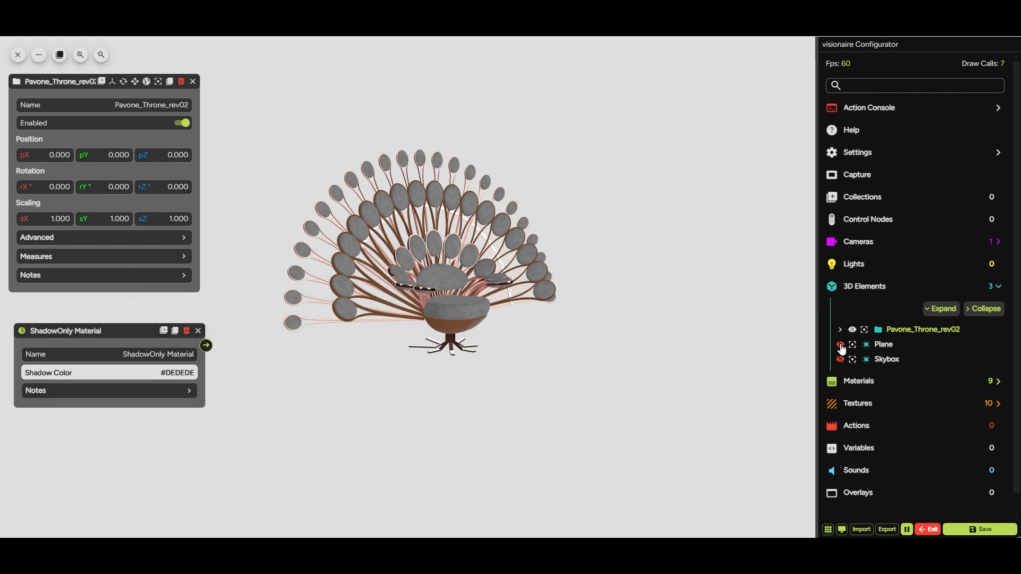
left_click(841, 344)
left_click(884, 345)
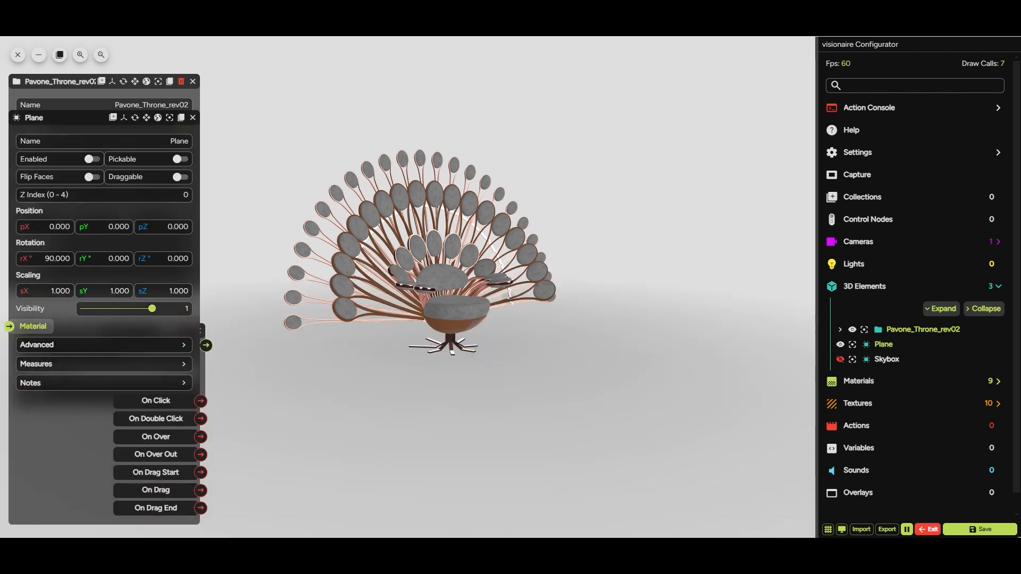
left_click_drag(43, 116, 562, 161)
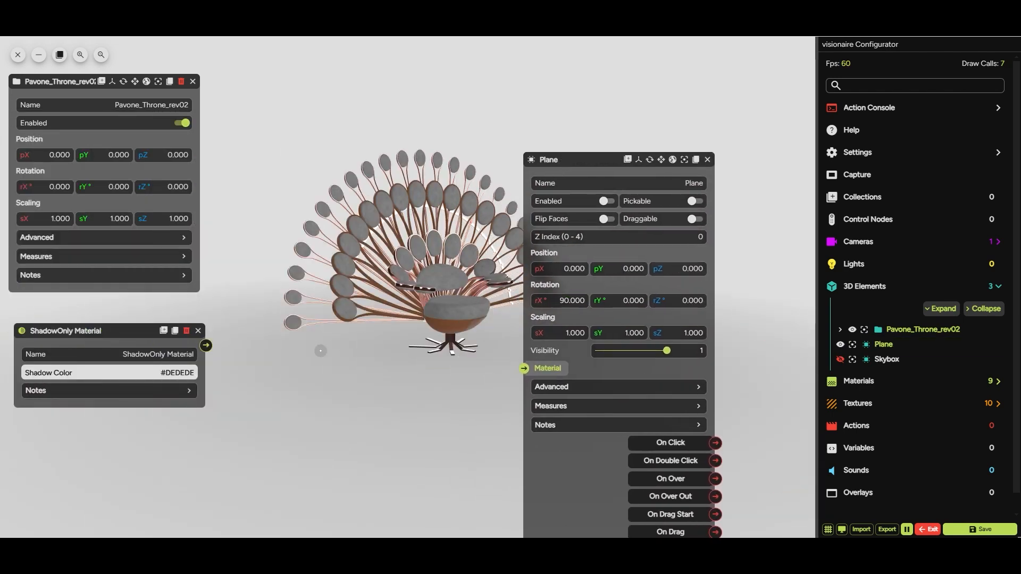
left_click_drag(207, 346, 429, 354)
left_click_drag(524, 368, 525, 368)
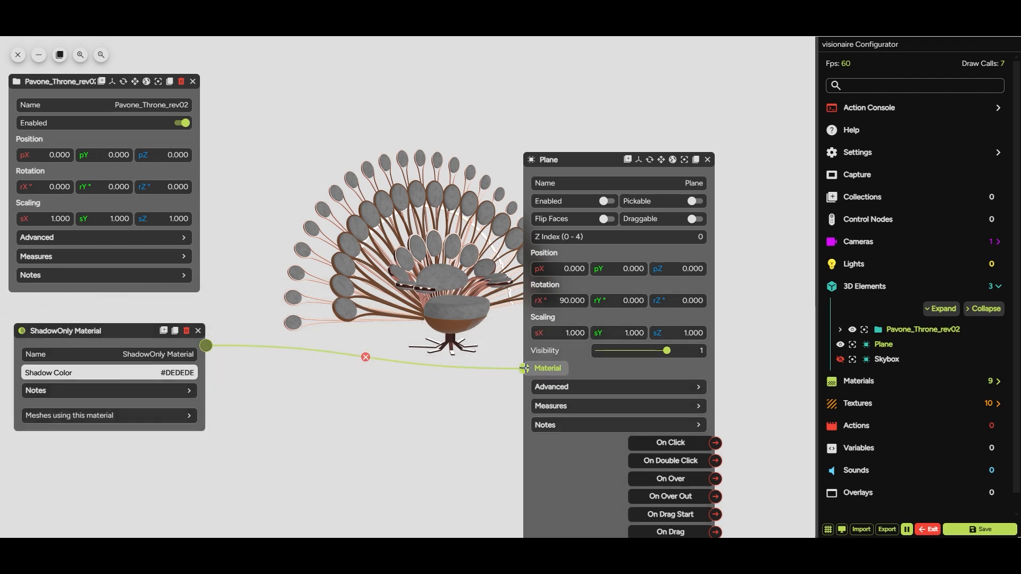
Set the ShadowOnly Material's shadow color to #DEDEDE and close its node and the Plane's node
left_click(137, 372)
left_click_drag(105, 389, 13, 390)
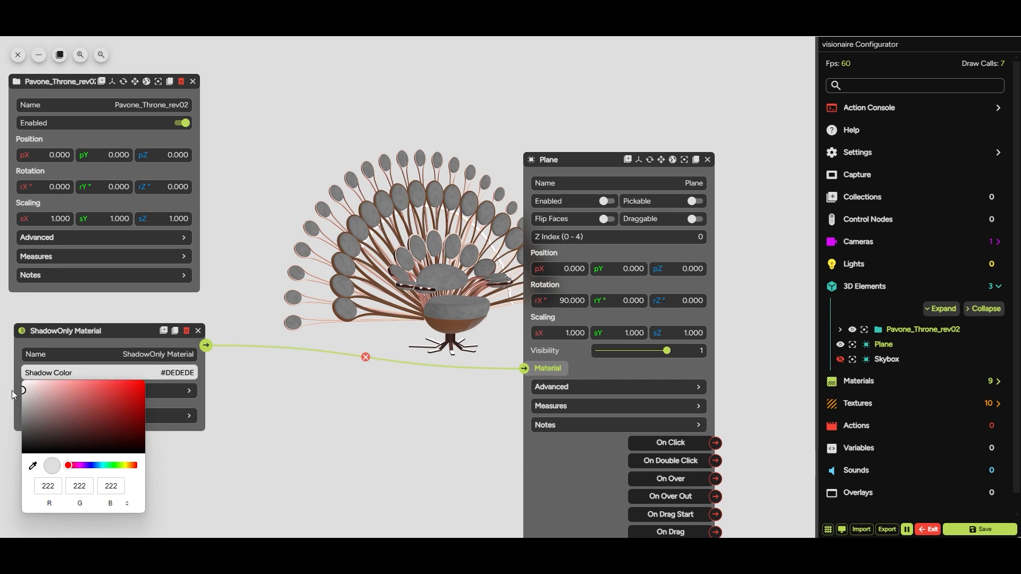
left_click_drag(79, 332, 83, 320)
left_click_drag(289, 410, 330, 422)
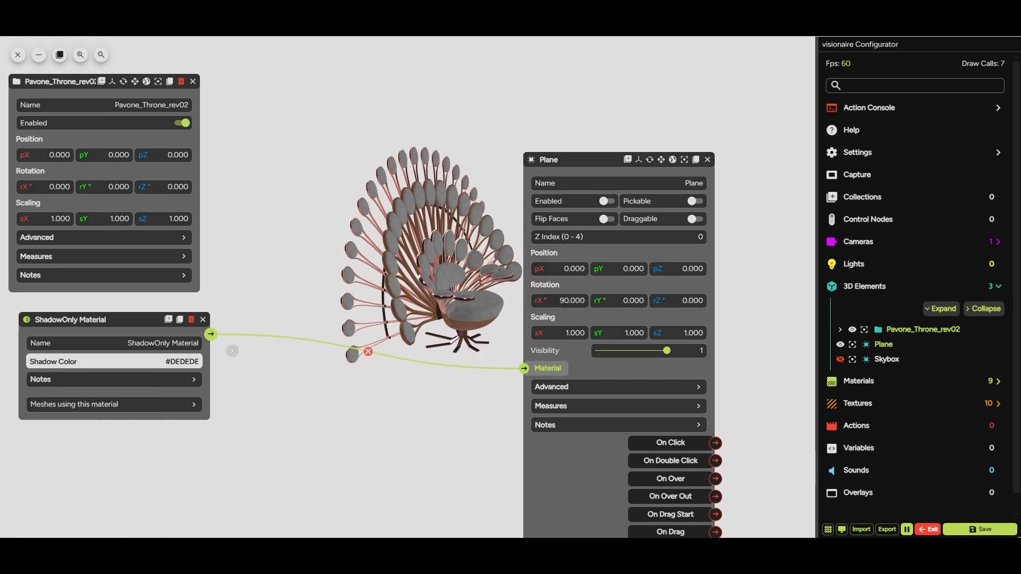
left_click(203, 320)
left_click(708, 159)
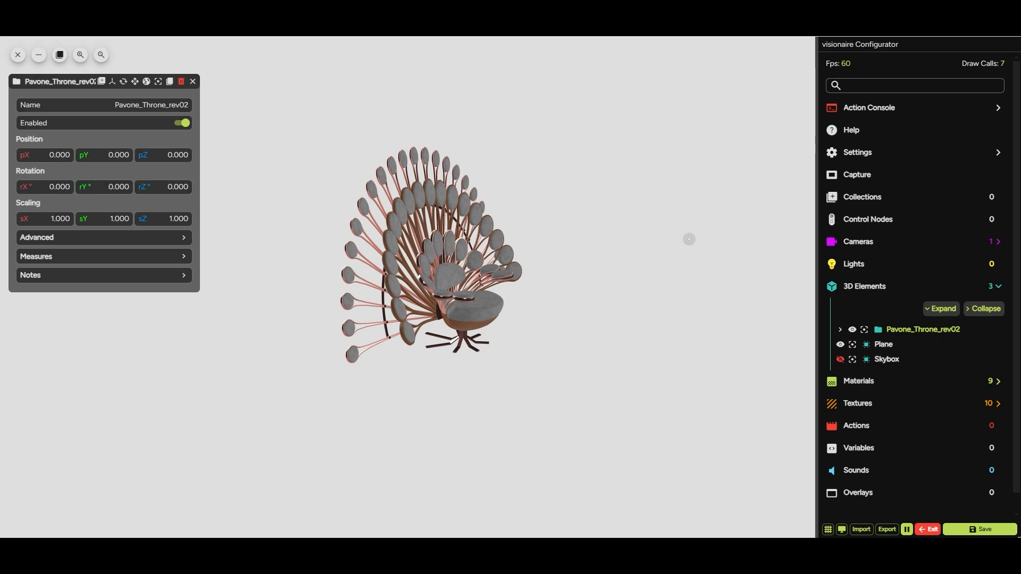
Add a Directional Light to the scene and reposition its node, closing the throne model's node
left_click(832, 264)
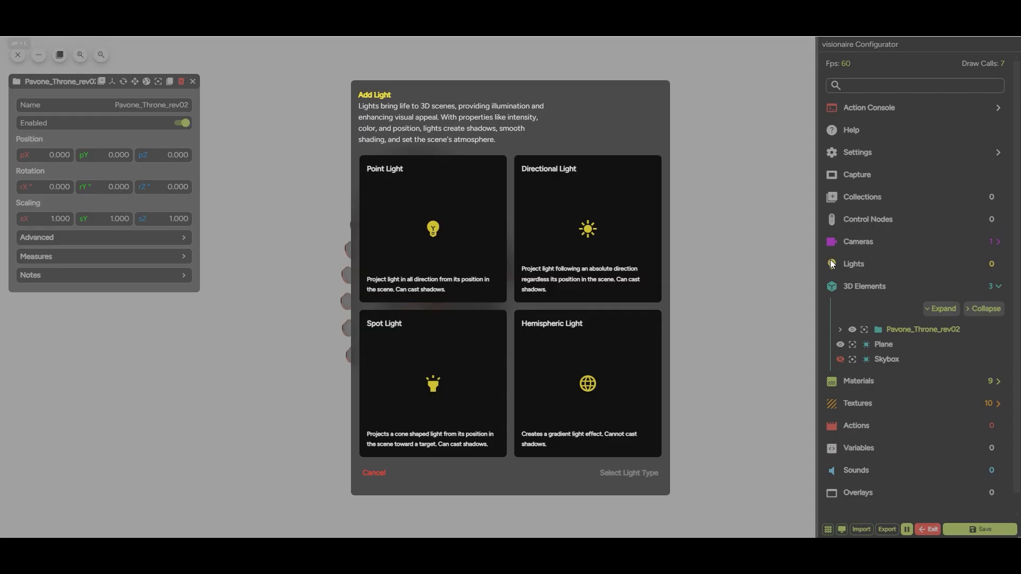
left_click(623, 261)
left_click(648, 489)
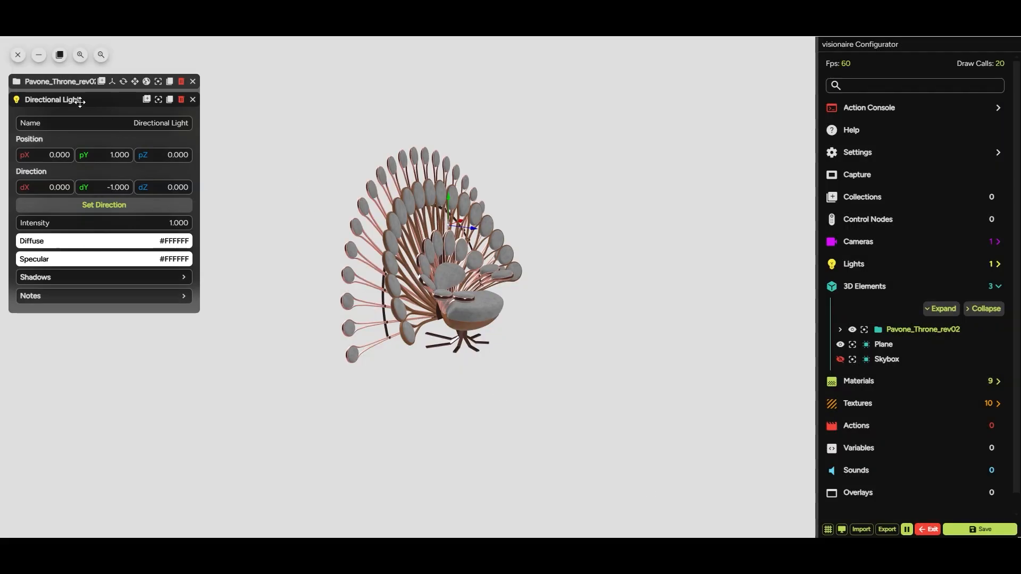
mouse_move(69, 97)
left_mouse_down()
mouse_move(82, 104)
mouse_move(76, 99)
left_mouse_up()
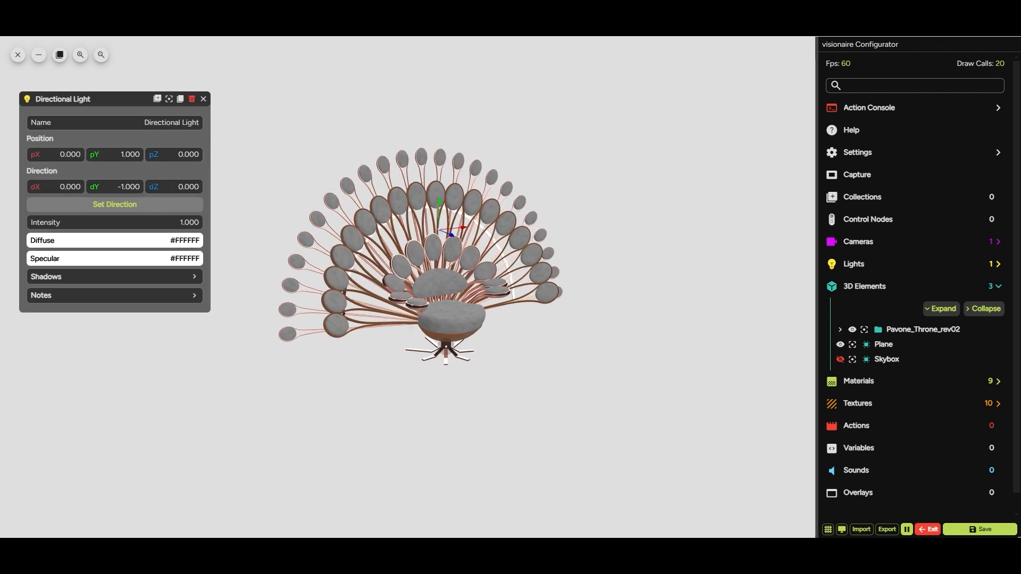
Set the Directional Light's intensity to 4.312 and its diffuse color to #D8DFE8
left_click_drag(207, 224, 262, 240)
left_click(139, 243)
left_click_drag(48, 259, 37, 256)
left_click(124, 334)
left_click(101, 334)
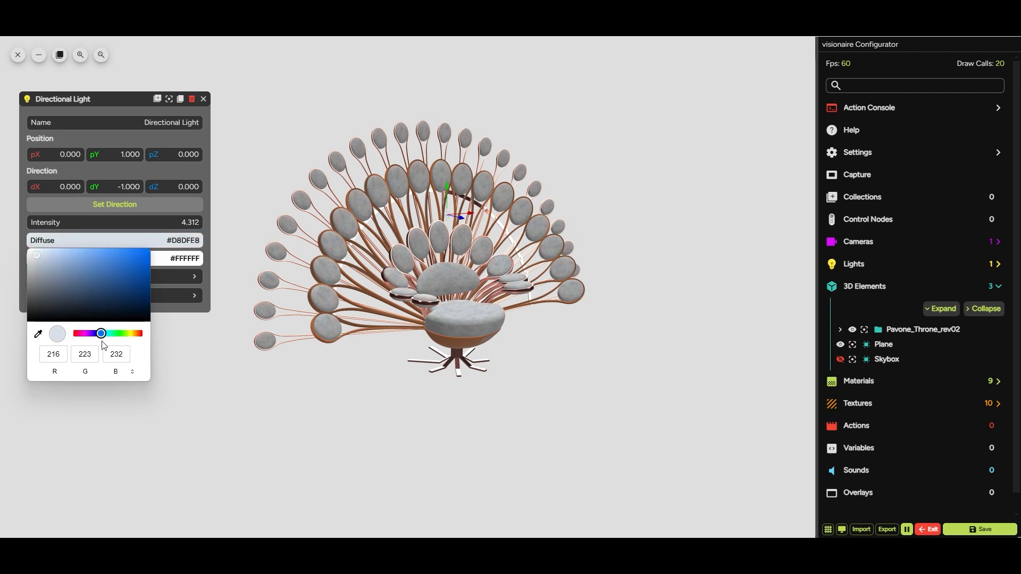
left_click(107, 247)
Enable shadows in the Directional Light's shadow settings
left_click(103, 277)
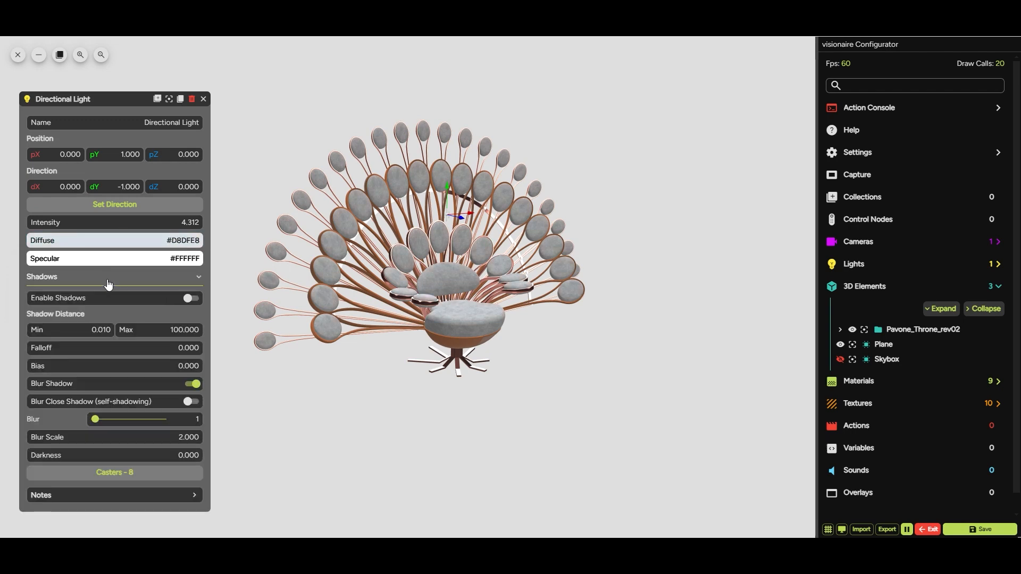
left_click(194, 301)
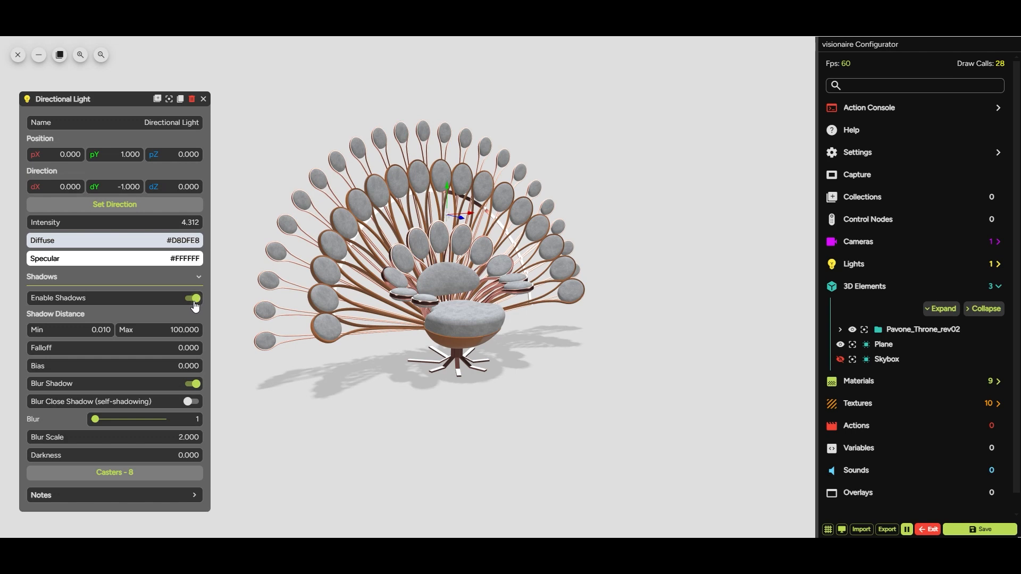
left_click_drag(298, 354, 375, 374)
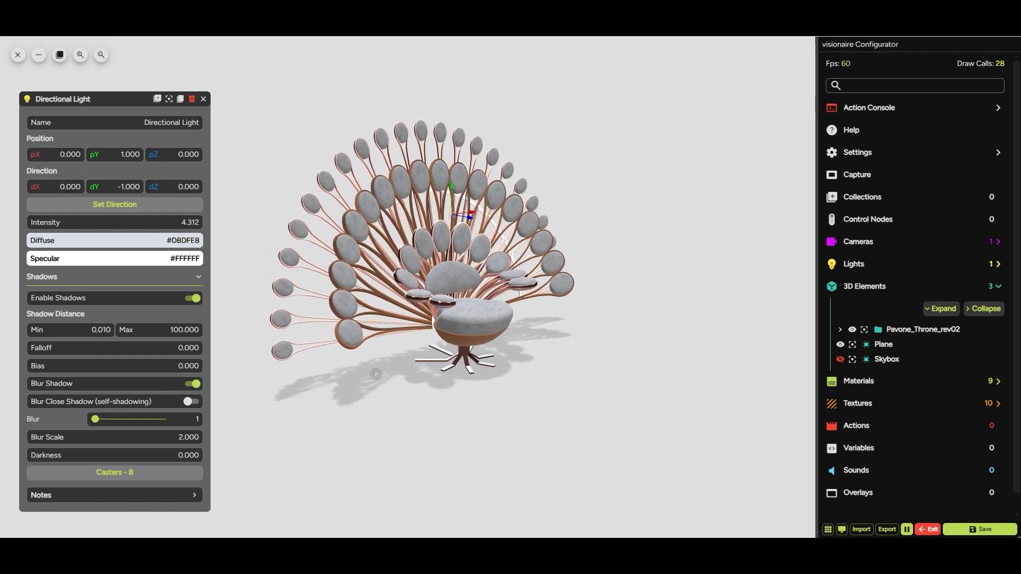
Aim the Directional Light with Set Direction by picking points on the throne
left_click(131, 211)
left_click(402, 170)
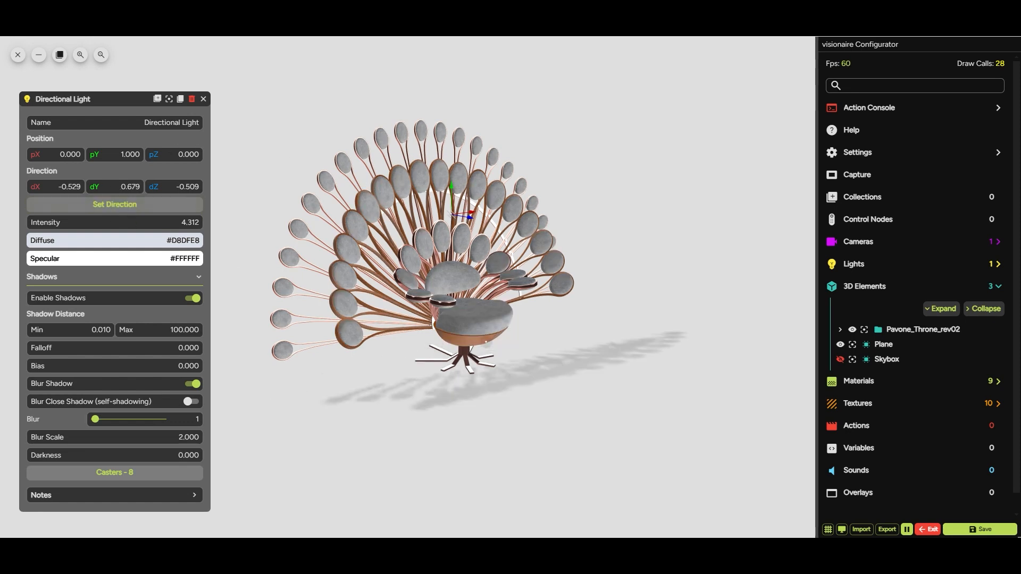
left_click(498, 328)
left_click_drag(498, 329, 425, 266)
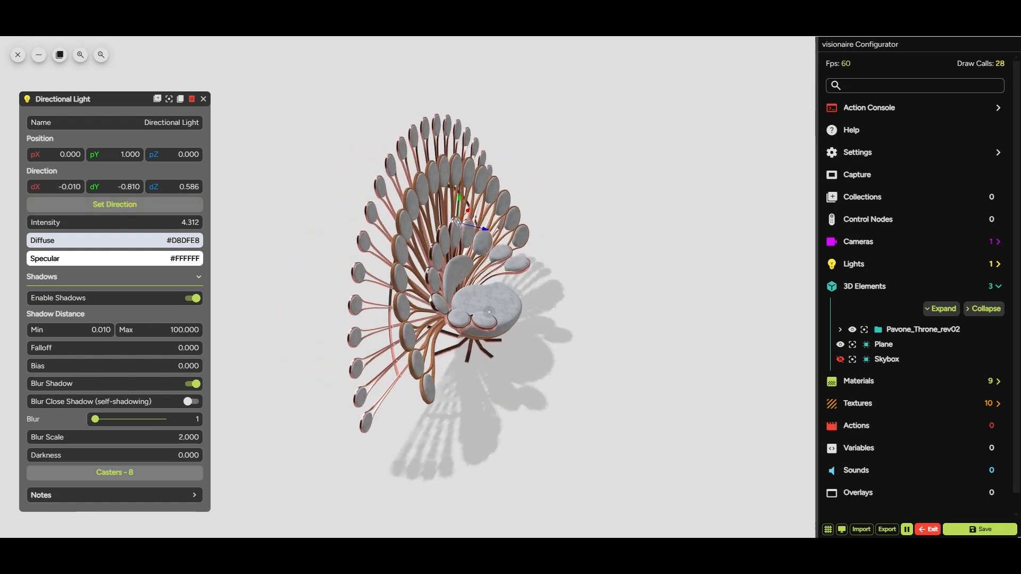
Adjust the Directional Light to position Y 2.020, intensity 3.447, shadow blur 5, darkness 0.160 and bias -0.006
left_click_drag(116, 187, 2, 171)
left_click_drag(91, 98, 719, 118)
left_click_drag(724, 165, 749, 203)
left_click_drag(585, 261, 548, 231)
left_click_drag(667, 198, 632, 223)
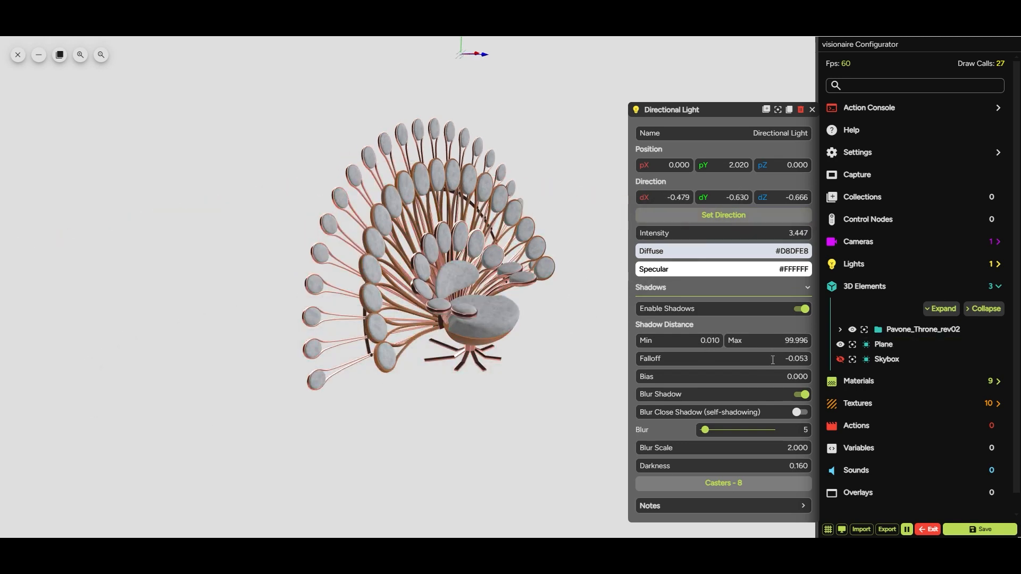
left_click_drag(691, 109, 662, 100)
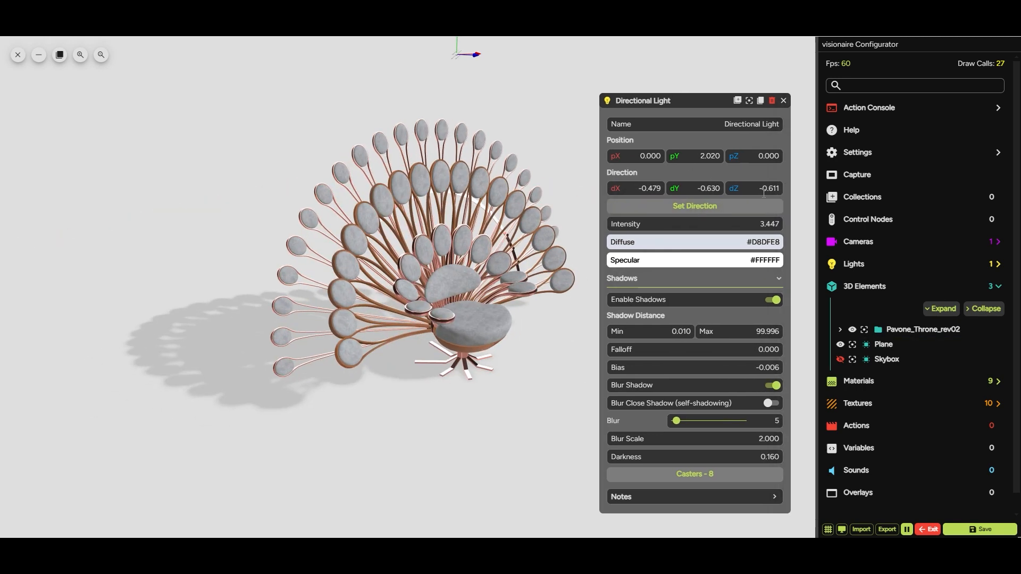
Set the light's direction to -0.270, -0.573, -0.756, position X to 0.185 and diffuse color to #D3D6D9, and close its node
left_click_drag(755, 189, 734, 197)
left_click(638, 242)
left_click_drag(620, 258, 611, 261)
left_click(646, 232)
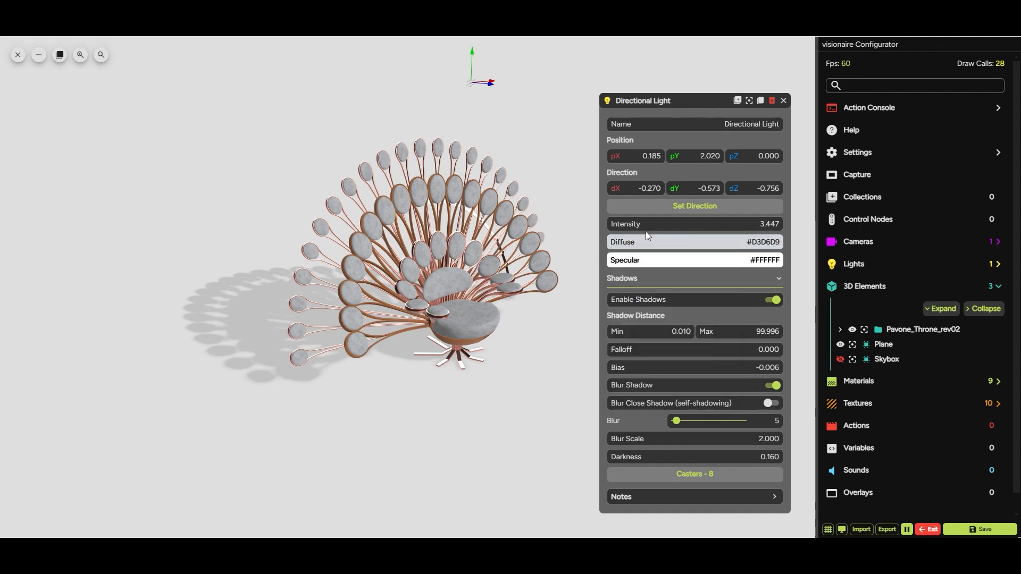
left_click_drag(583, 363, 542, 364)
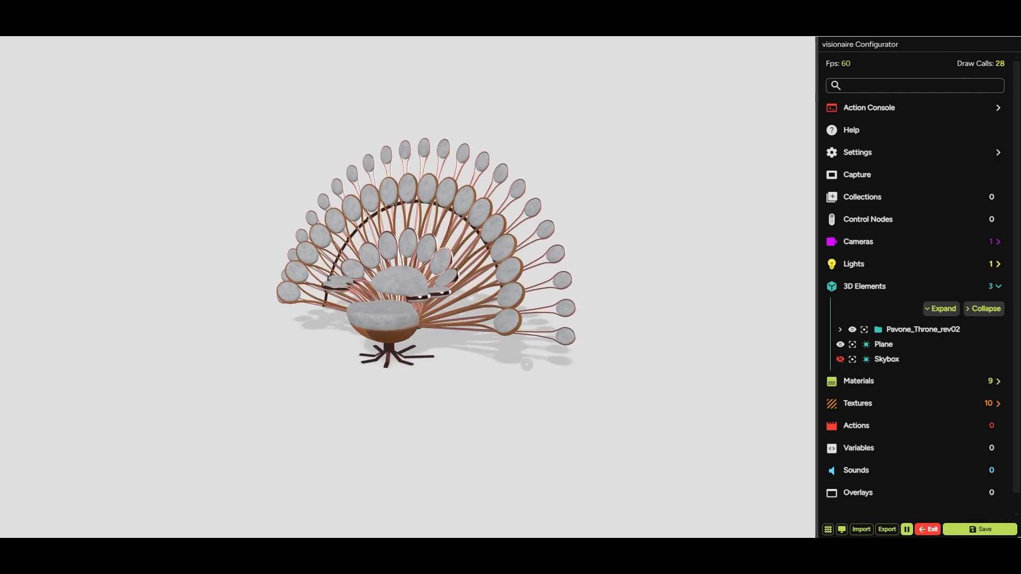
left_click_drag(527, 364, 506, 366)
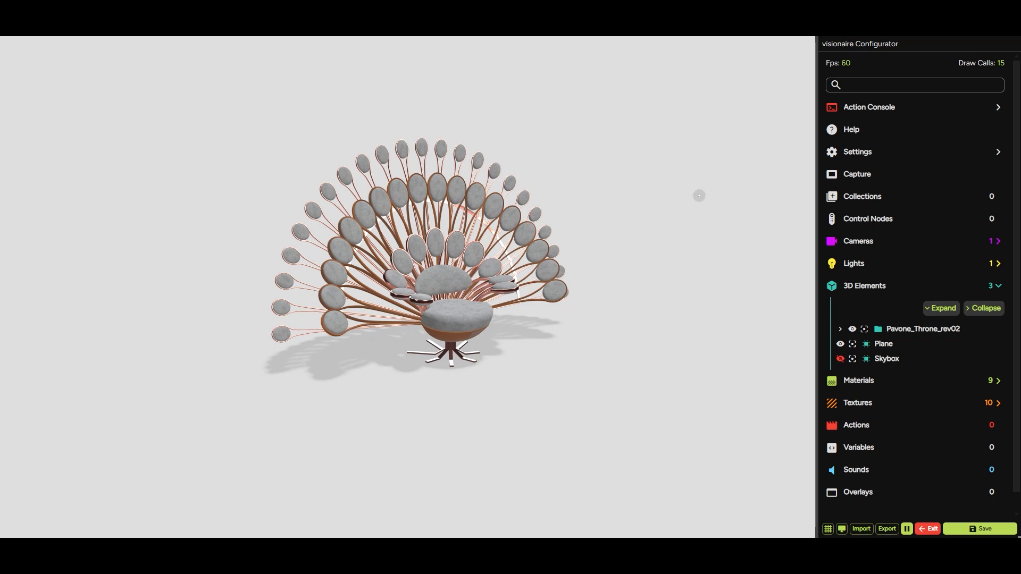
Select the throne's Third_line_feathers mesh, open its material node and close the mesh node
left_click(841, 330)
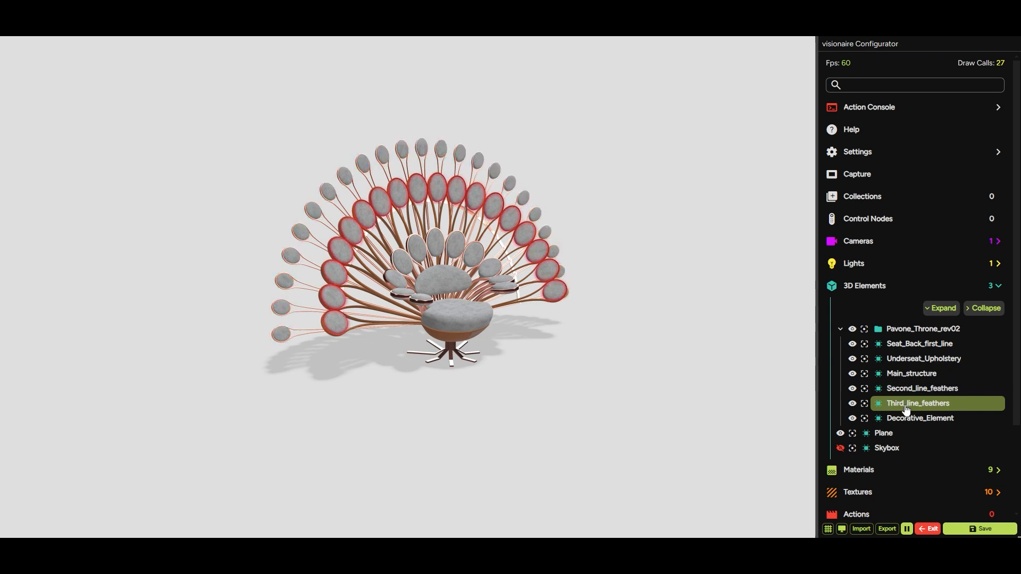
left_click(841, 330)
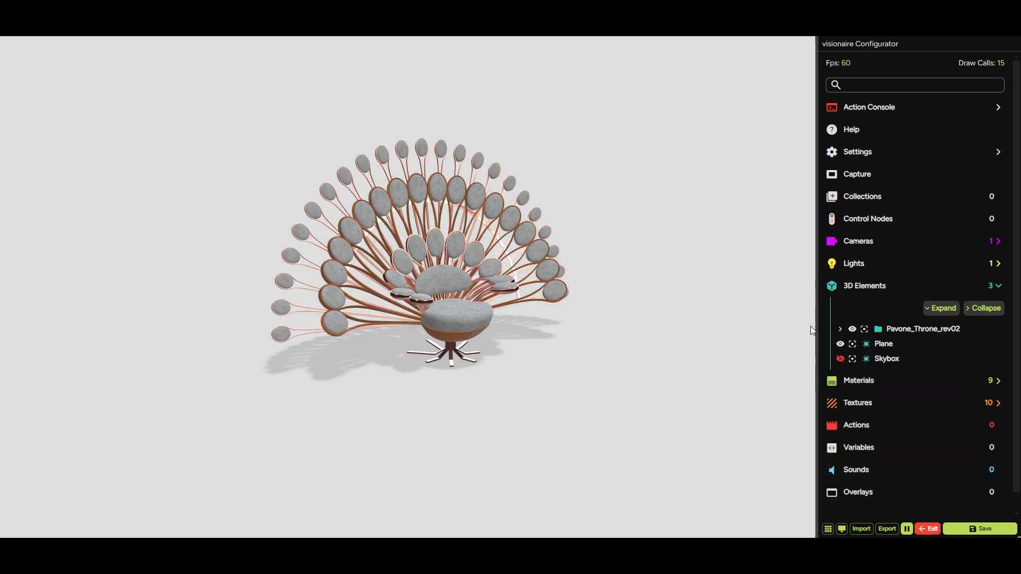
left_click(380, 203)
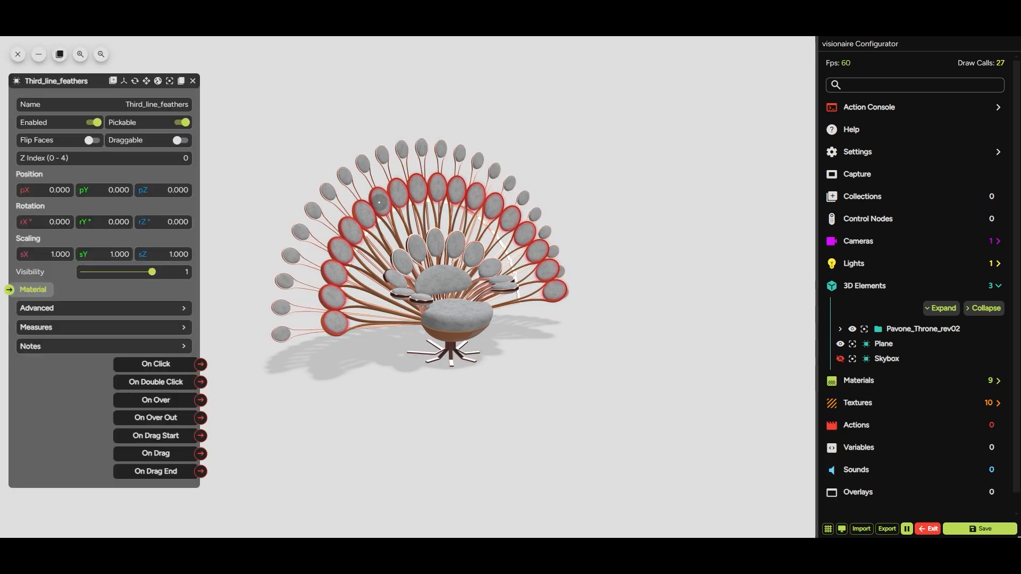
left_click(35, 290)
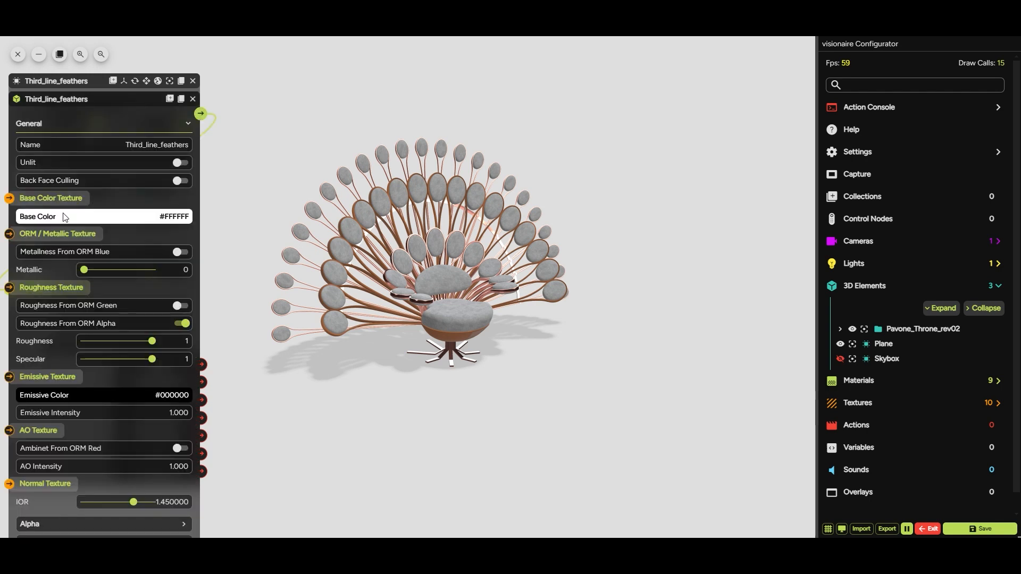
left_click(193, 81)
left_click_drag(77, 101, 81, 84)
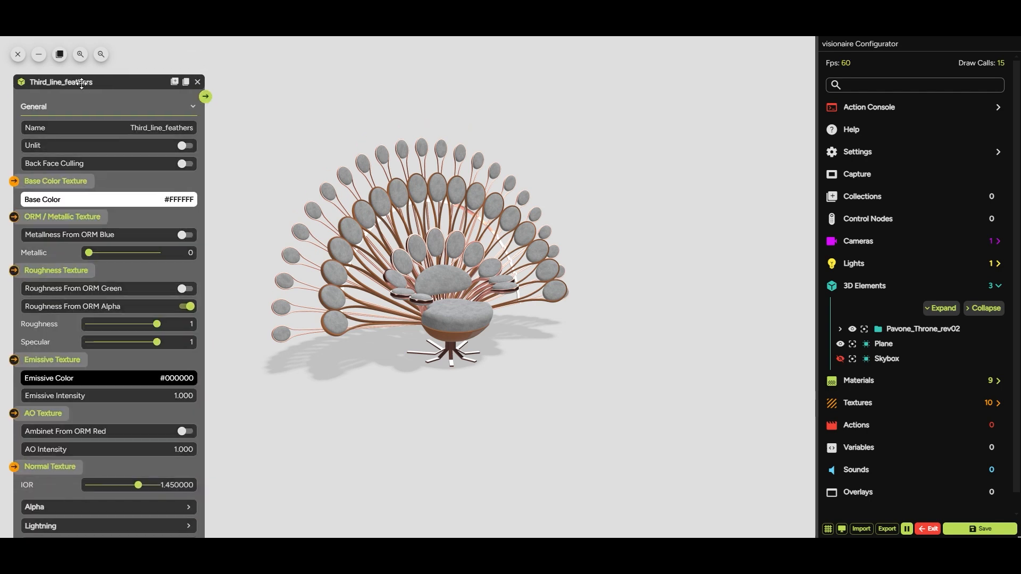
Add an Animate action named Base Color and place its node beside the feather material's node
left_click(831, 425)
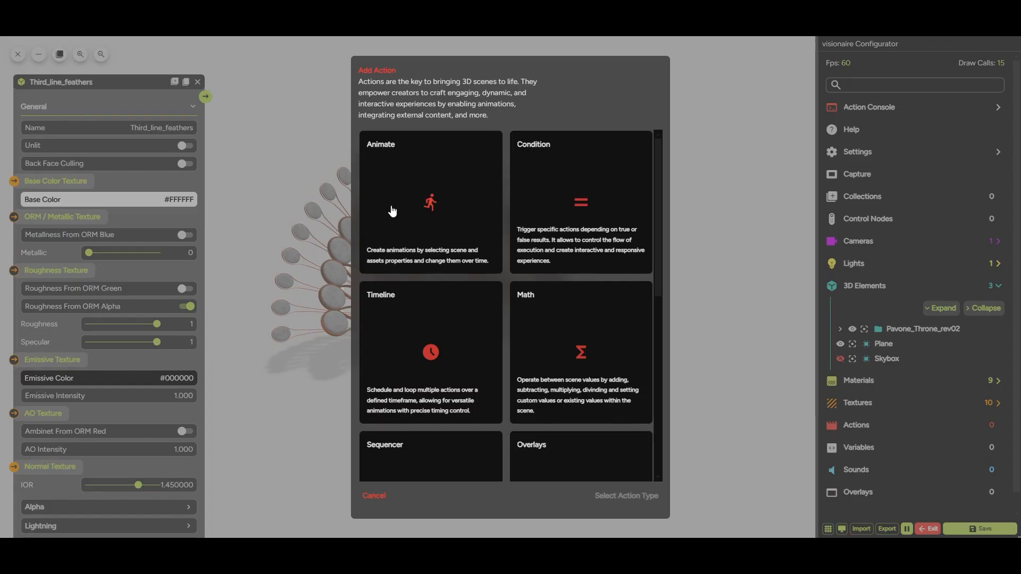
left_click(392, 207)
left_click(646, 505)
left_click_drag(41, 98, 411, 140)
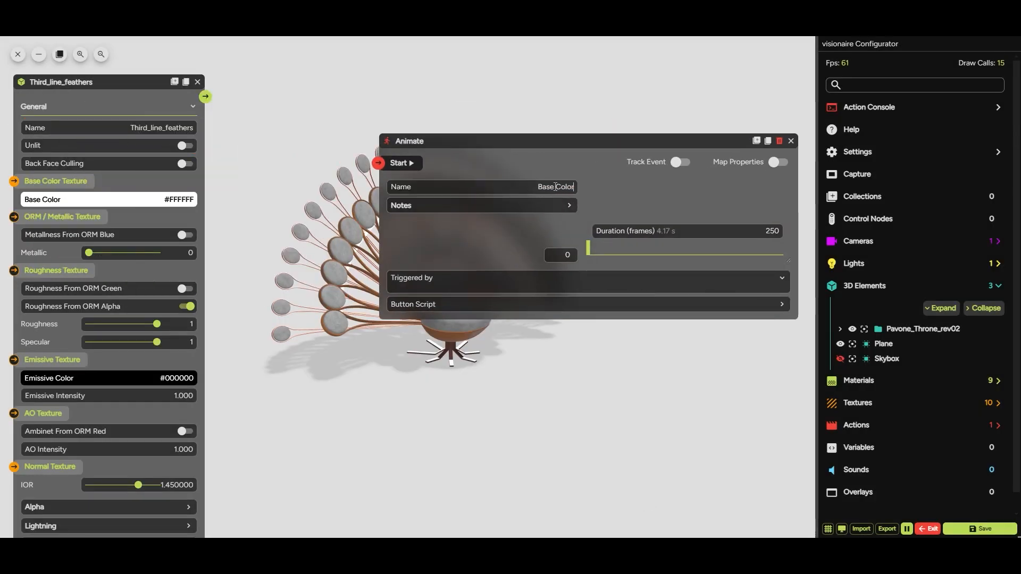
Map the Third_line_feathers material's base color into the animation, with a 50-frame duration and its color key at frame 50
left_click(786, 167)
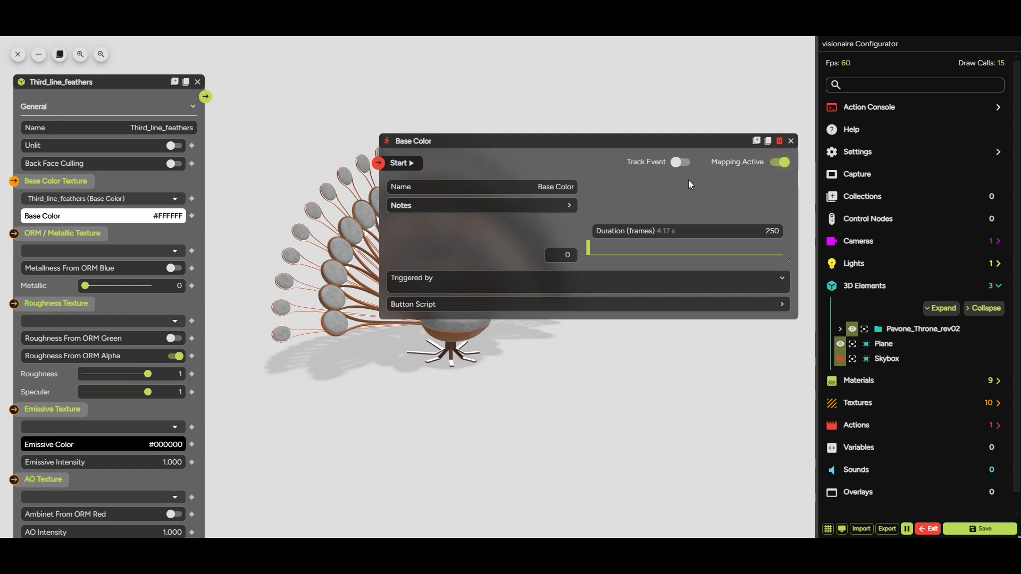
left_click(191, 217)
left_click(780, 162)
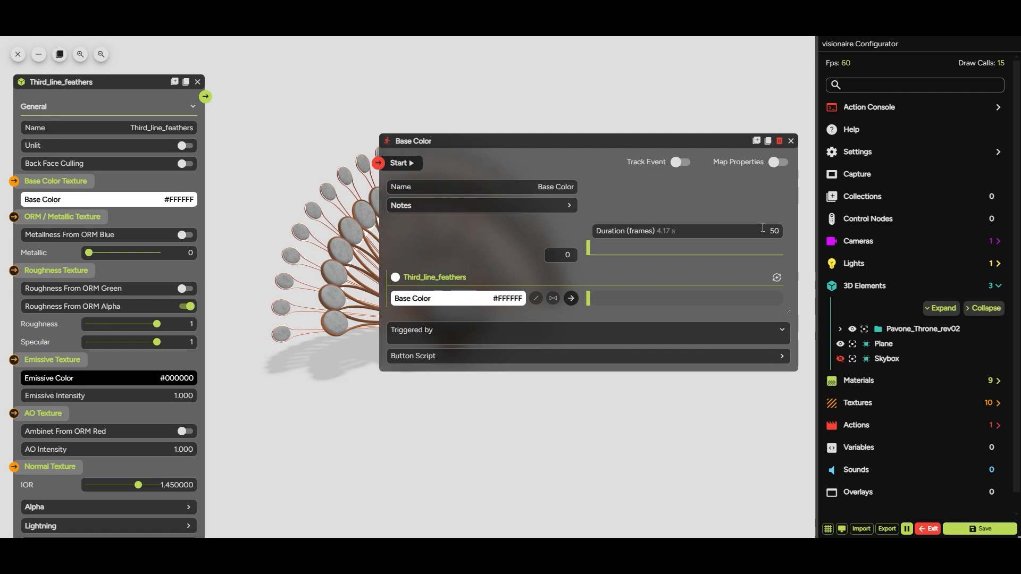
left_click_drag(584, 305, 782, 301)
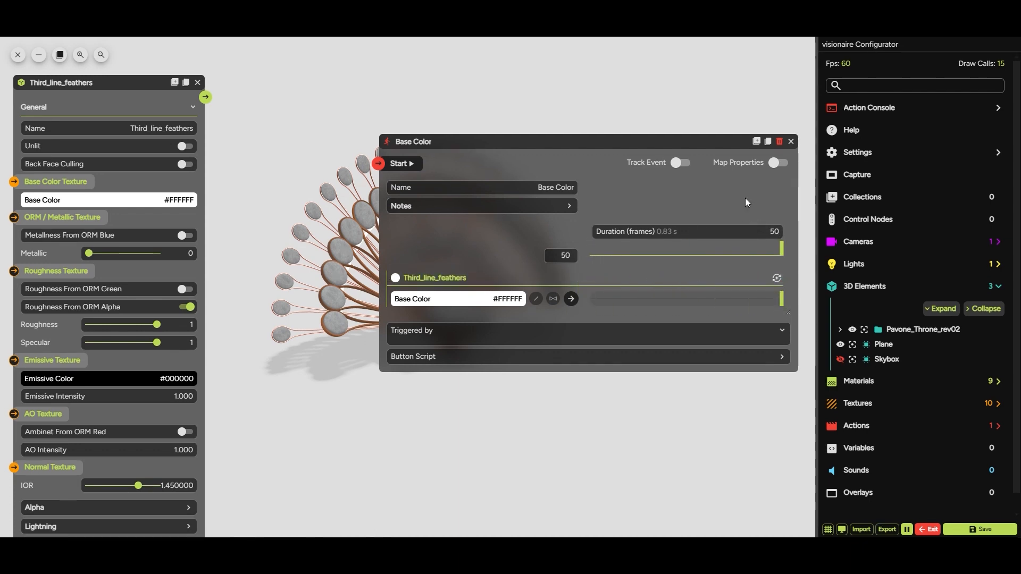
Duplicate the Base Color action, place the copy over the original and move its timeline to frame 50
left_click(770, 149)
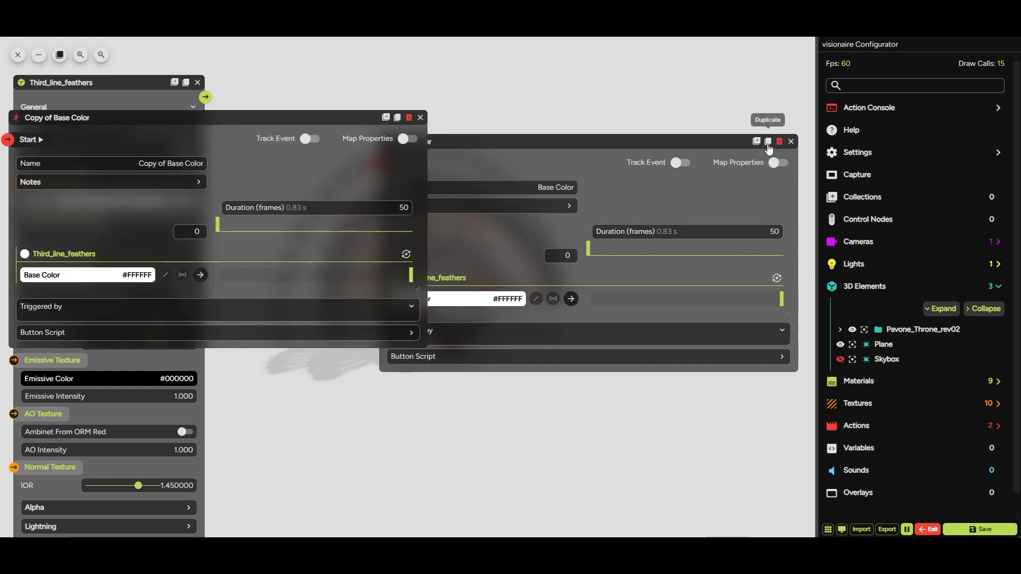
left_click_drag(98, 117, 459, 150)
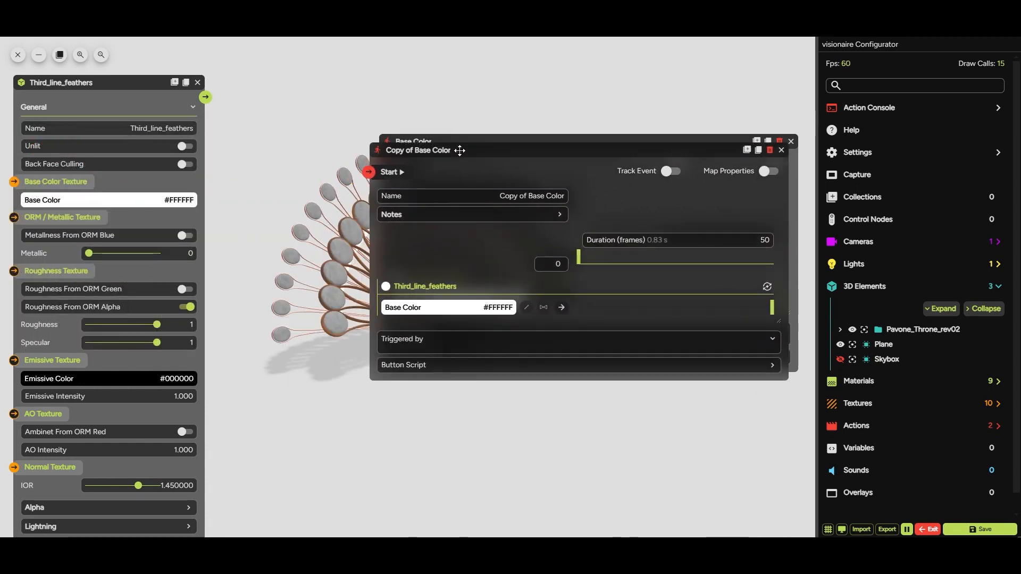
left_click_drag(578, 258, 782, 286)
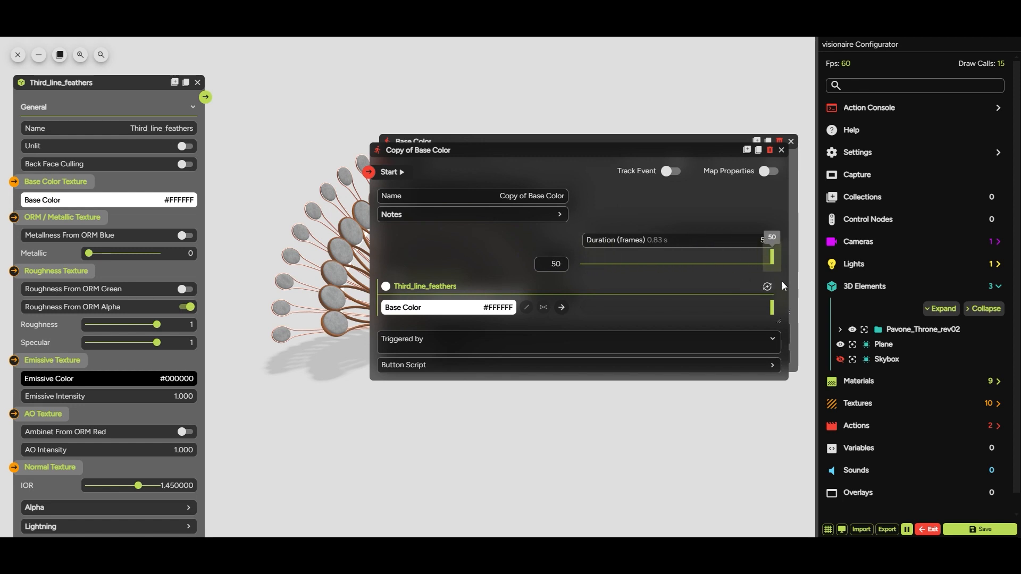
Set the Third_line_feathers base color in the copied Base Color action to hex #323E46
left_click(442, 309)
left_click(486, 439)
left_click(486, 439)
left_click(474, 425)
key("BackSpace")
key("BackSpace")
key("BackSpace")
key("BackSpace")
key("BackSpace")
key("BackSpace")
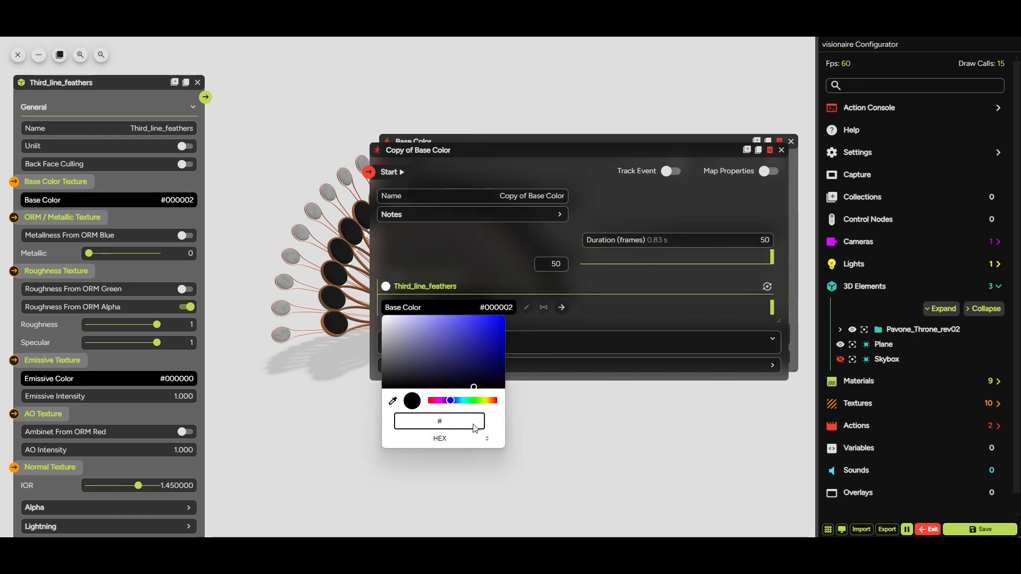
type("323E")
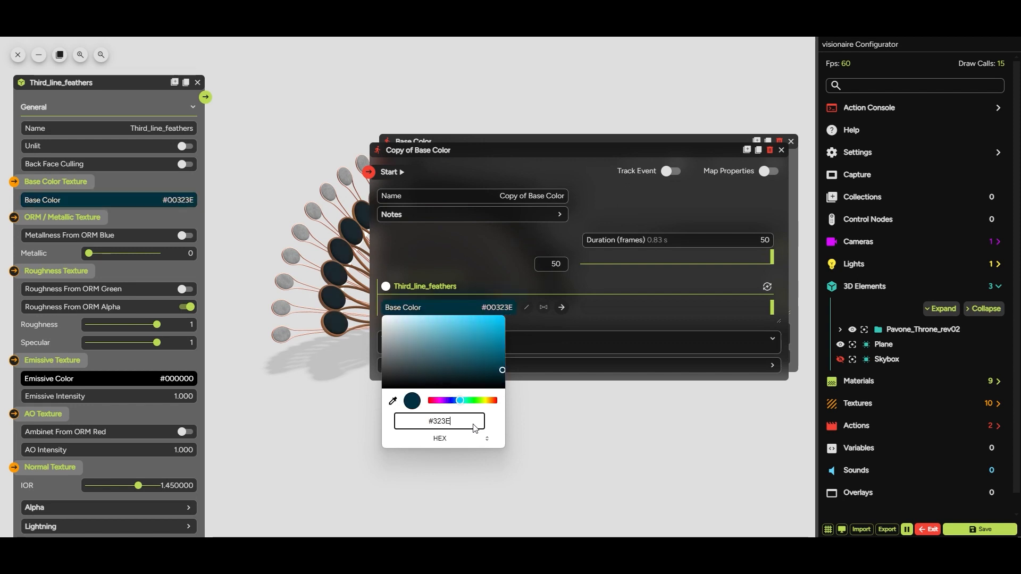
type("46")
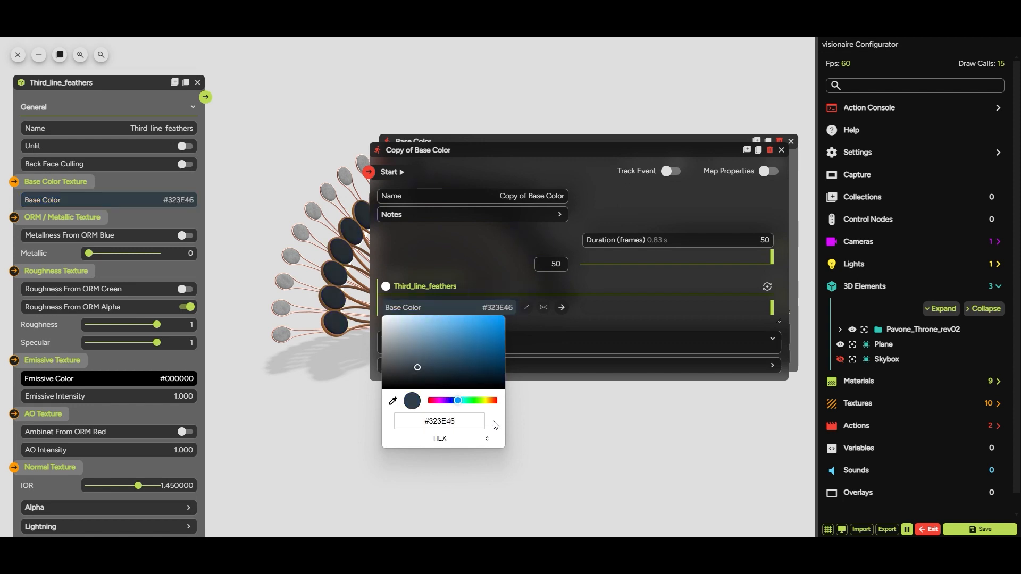
left_click(549, 327)
Map the Third_line_feathers base color as a key at frame 50 in the copied action, finishing with property mapping off
left_click(770, 171)
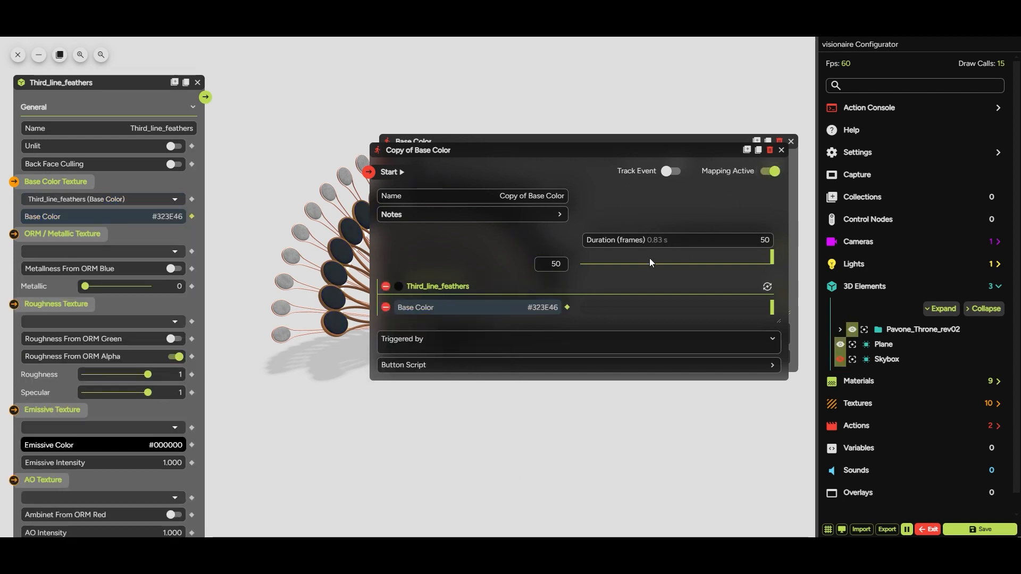
left_click(568, 309)
left_click(770, 172)
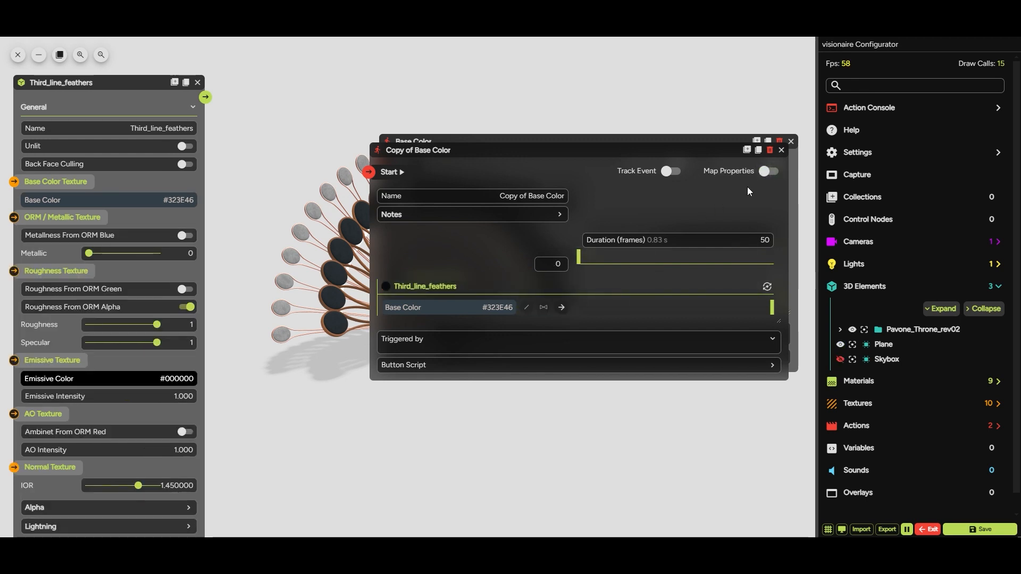
Spread out the feather material node and both action nodes so the throne is visible between them
left_click_drag(440, 154, 450, 363)
left_click_drag(470, 144, 654, 86)
scroll(664, 102, "down", 3)
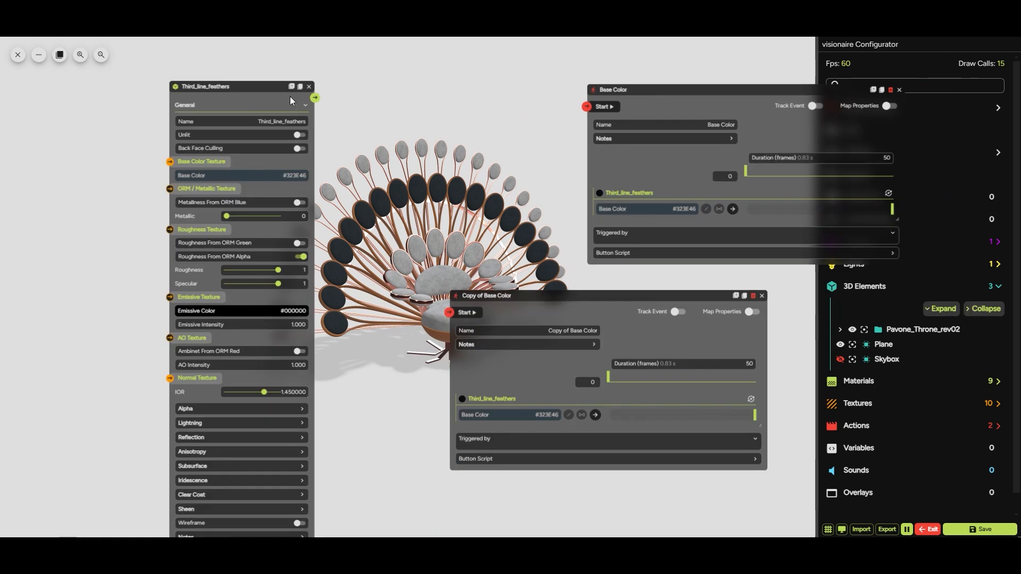
left_click_drag(217, 87, 47, 85)
left_click_drag(500, 295, 641, 289)
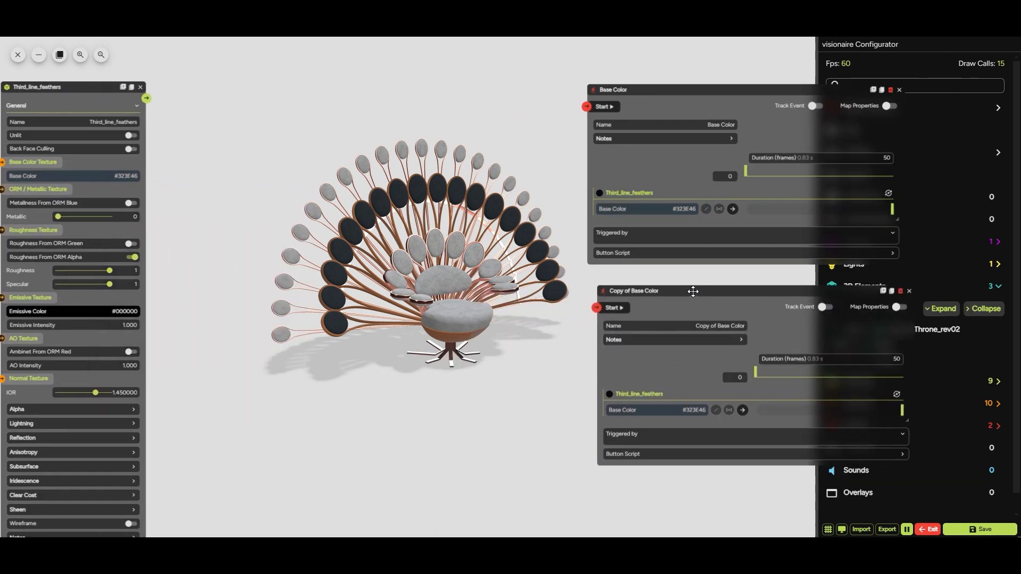
Play both third-row actions alternately to test the feathers' base color change
left_click(606, 108)
left_click(604, 307)
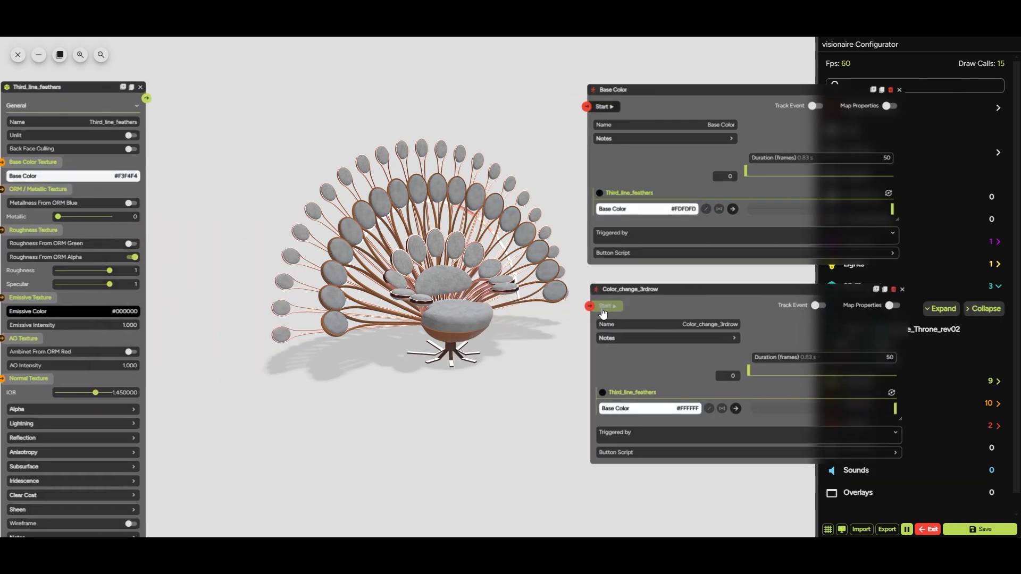
left_click(606, 109)
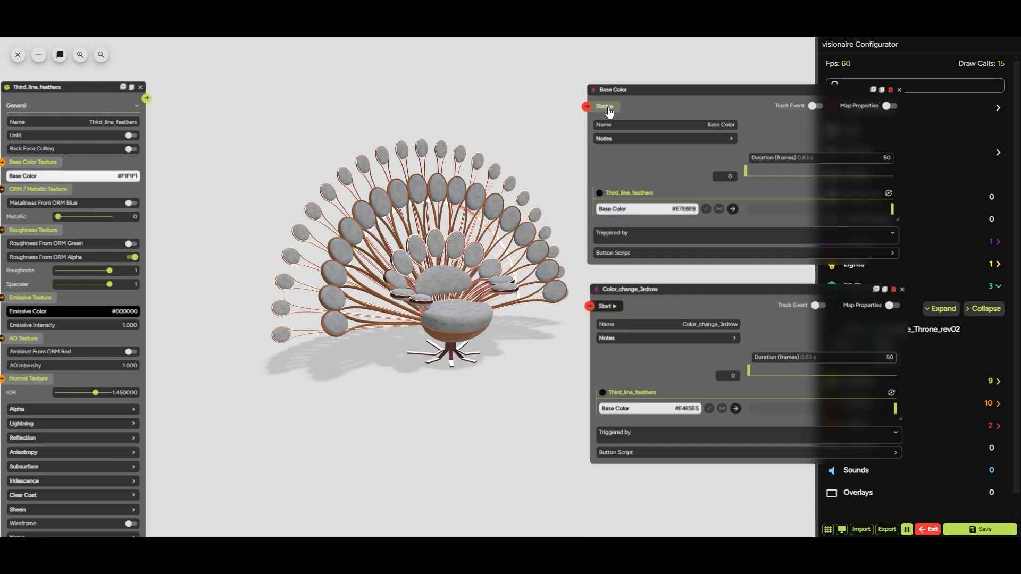
left_click(610, 307)
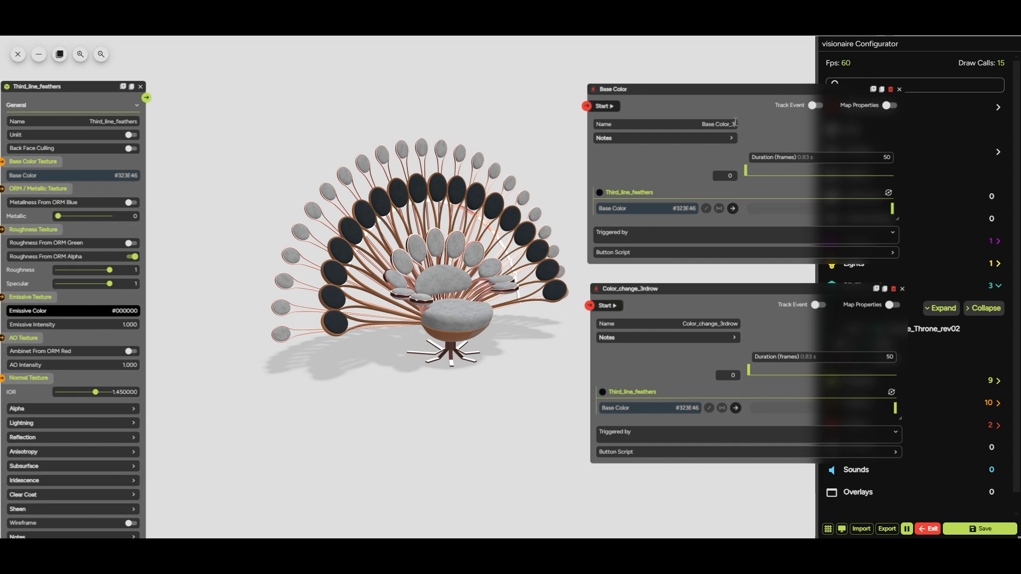
Rename the original Base Color action as Base Color_3rdrow
key("BackSpace")
key("BackSpace")
key("BackSpace")
key("BackSpace")
key("BackSpace")
key("BackSpace")
key("BackSpace")
Duplicate the Base Color_3rdrow action and retarget the copy to the Second_line_feathers material
left_click(873, 90)
left_click_drag(254, 124, 299, 87)
left_click(547, 191)
left_click(532, 322)
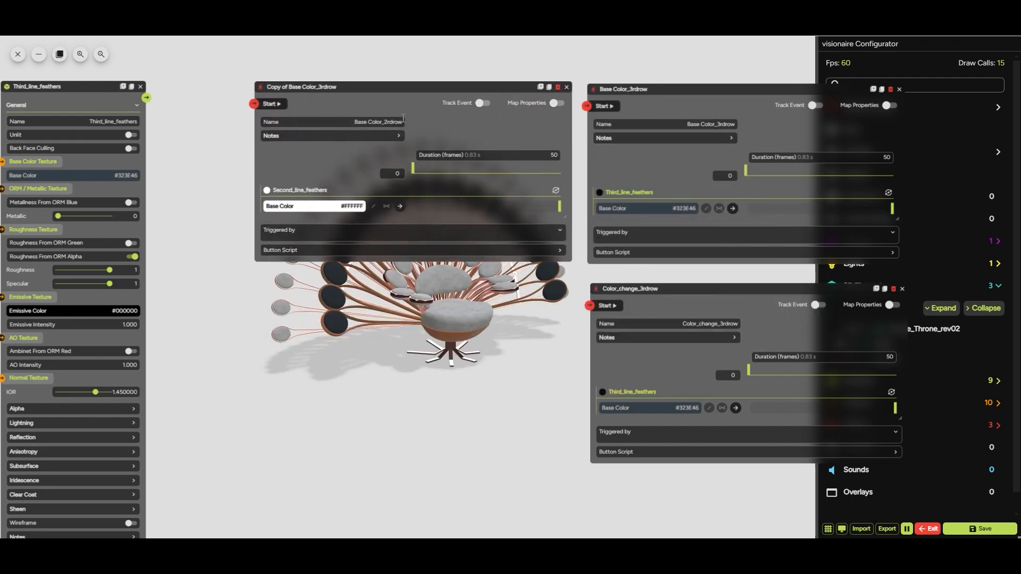
Rename the copy of Base Color_3rdrow as Base Color_2ndrow
key("BackSpace")
key("BackSpace")
type("nd")
left_click(436, 124)
Duplicate the Color_change_3rdrow action, place the copy below Base Color_2ndrow and retarget it to Second_line_feathers
left_click(877, 289)
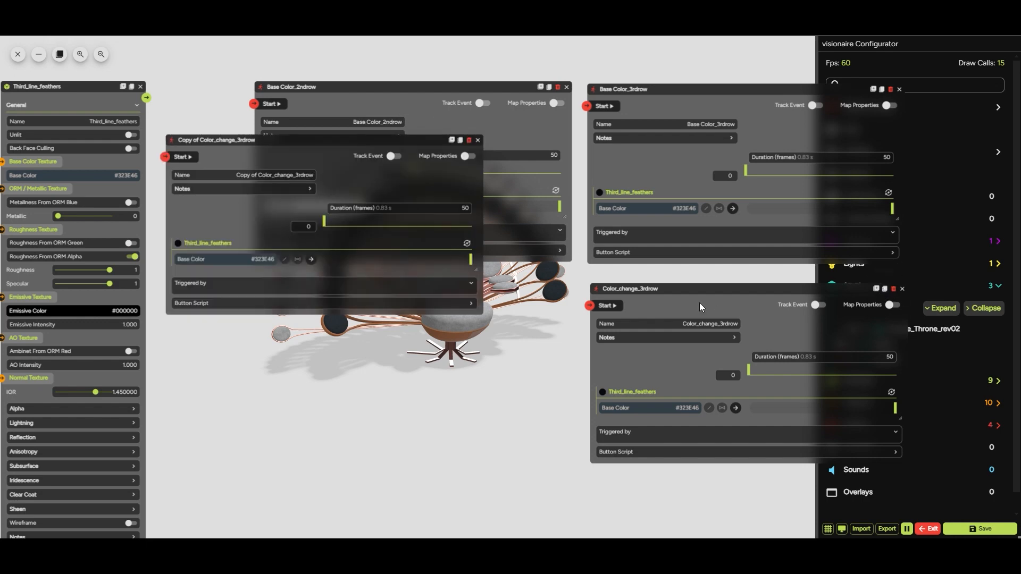
left_click_drag(190, 138, 280, 293)
left_click(556, 396)
left_click(548, 454)
Rename the copy of Color_change_3rdrow as Color_change_2ndrow
left_click_drag(347, 329, 313, 322)
key("BackSpace")
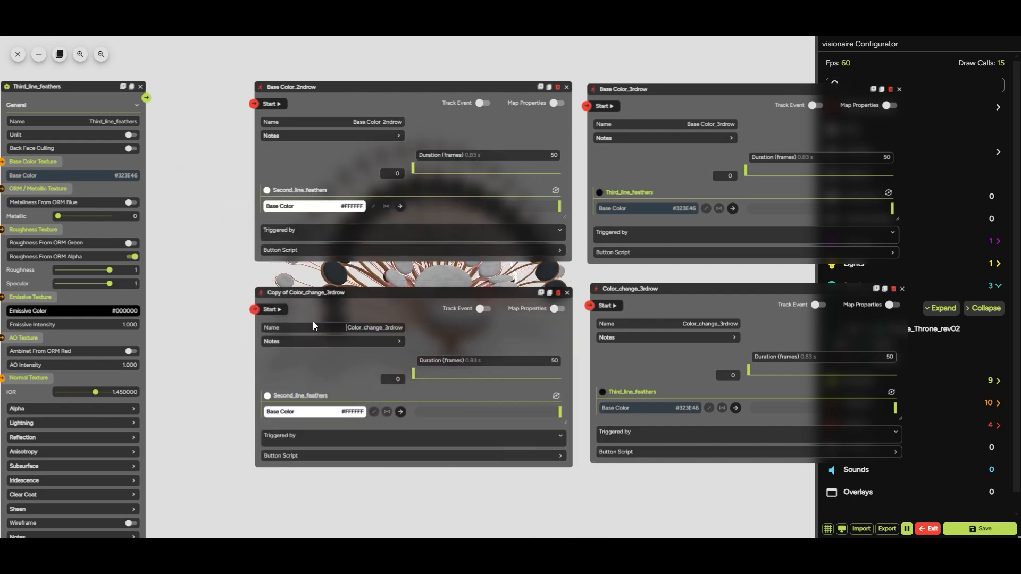
left_click(394, 327)
key("BackSpace")
key("BackSpace")
key("BackSpace")
type("2nd")
key("Return")
Move both second-row action nodes off the throne and play them to test the color change
left_click_drag(362, 292, 607, 344)
left_click_drag(414, 88, 664, 127)
left_click(524, 144)
left_click(521, 365)
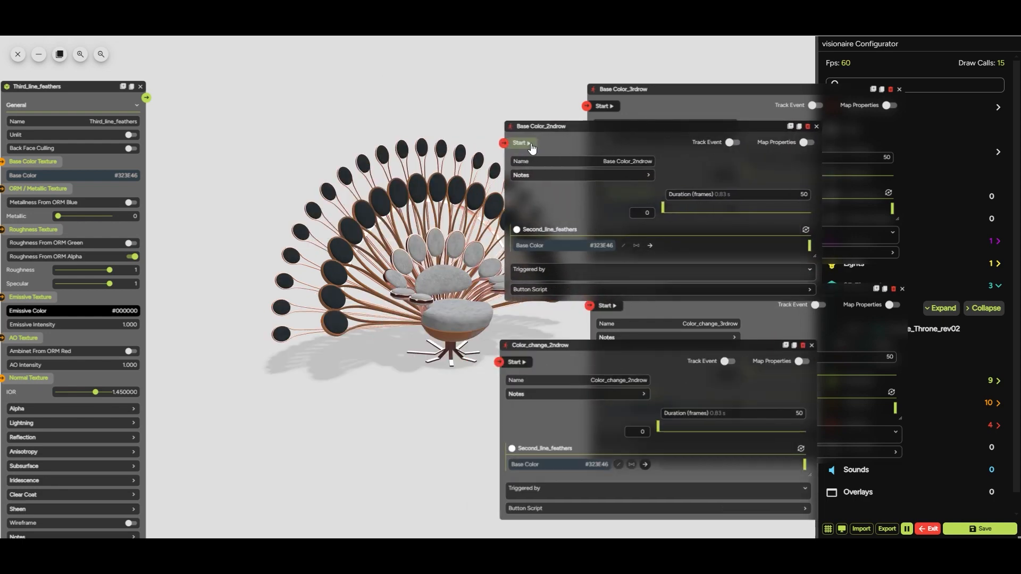
left_click_drag(539, 348, 545, 330)
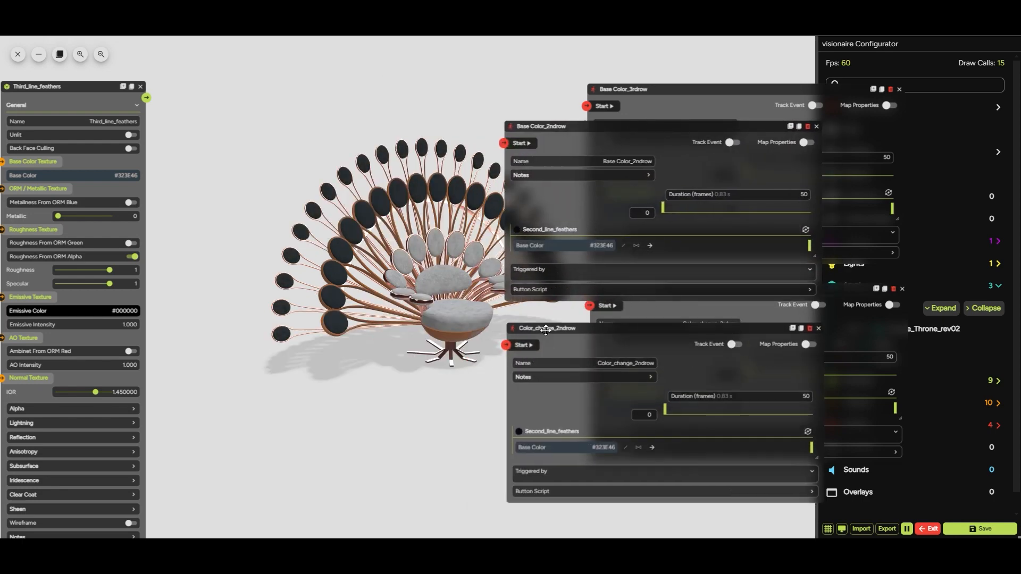
Key the Second_line_feathers base color as #2B4539 at frame 50 in Color_change_2ndrow and play both second-row actions
left_click_drag(666, 410, 818, 418)
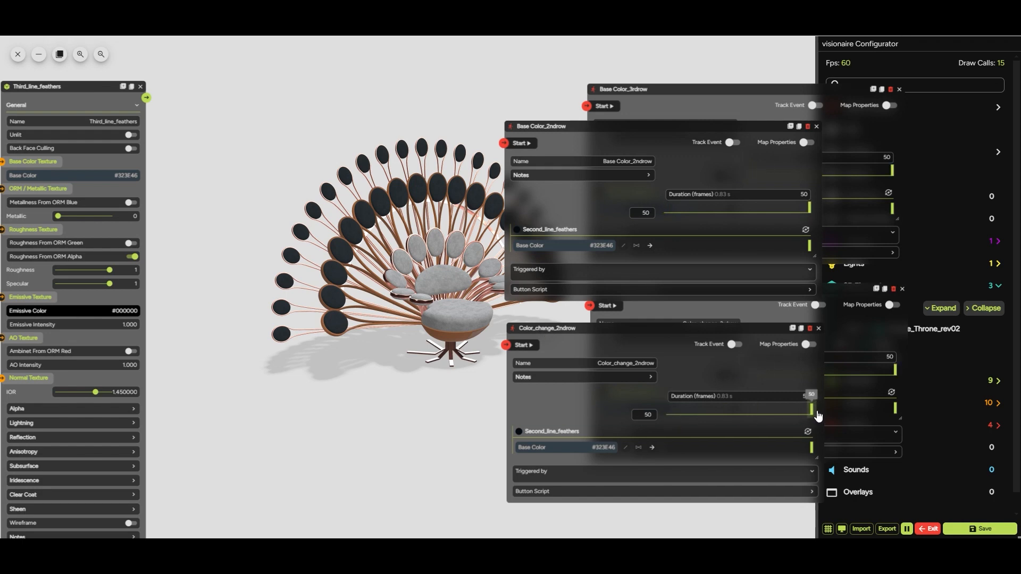
left_click(809, 344)
left_click(586, 448)
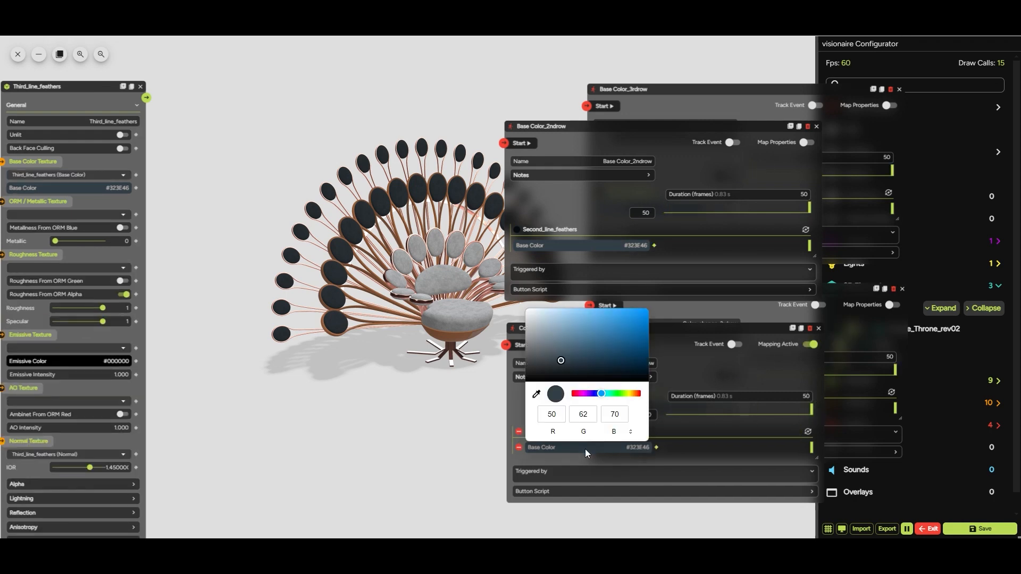
left_click(631, 432)
double_click(619, 416)
type("#3")
type("B")
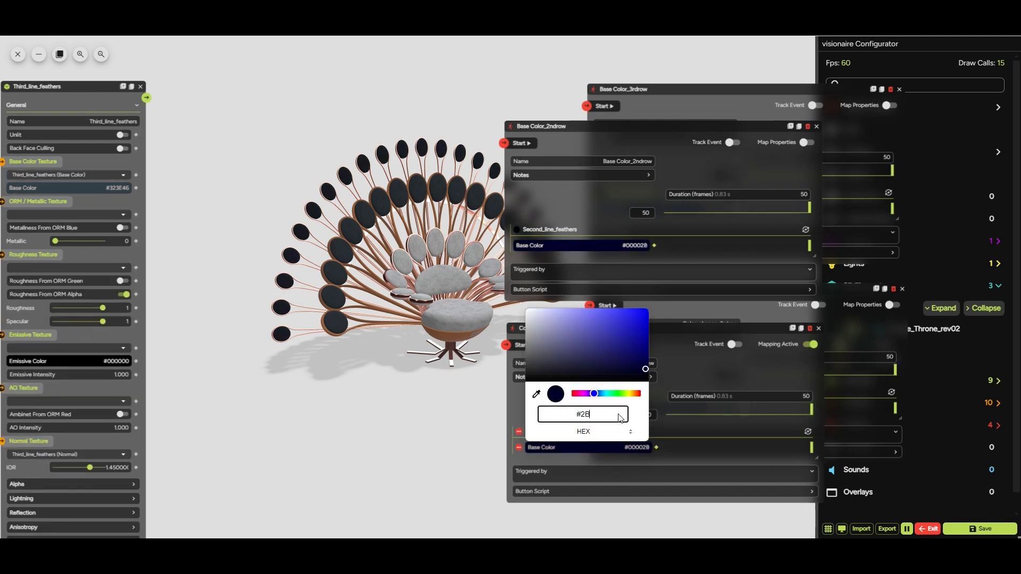
type("4539")
left_click(661, 402)
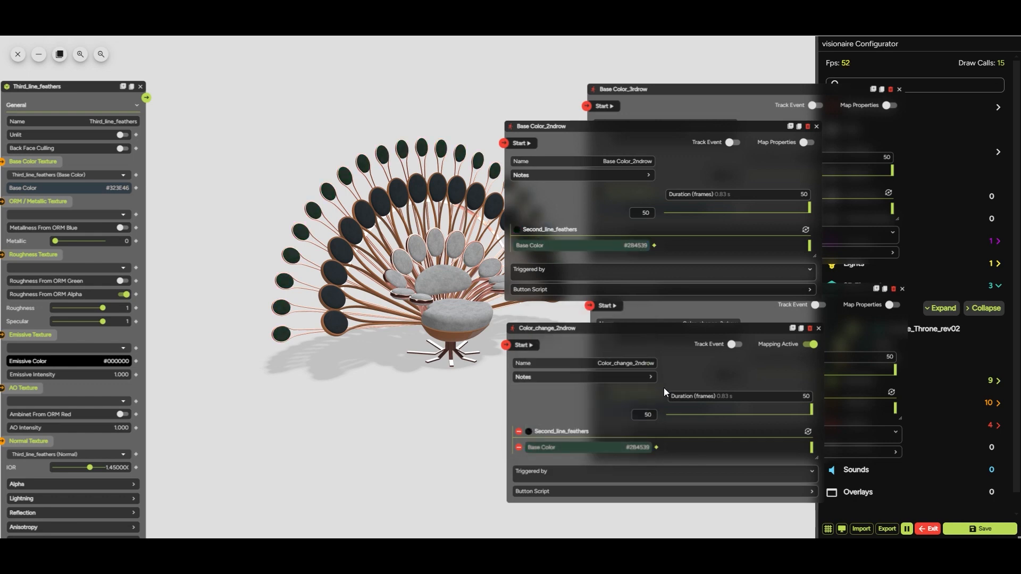
left_click(810, 345)
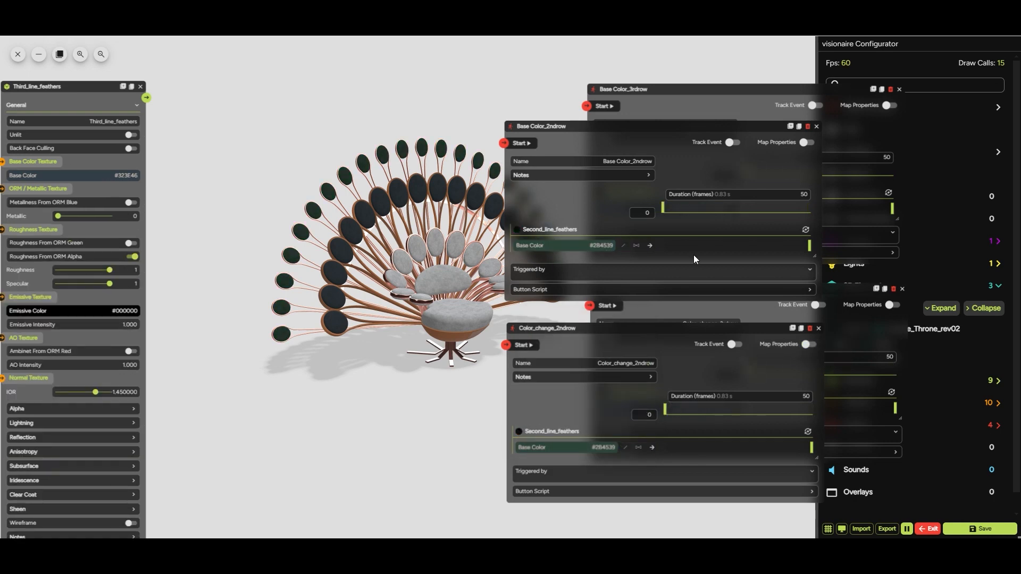
left_click(530, 144)
left_click(533, 347)
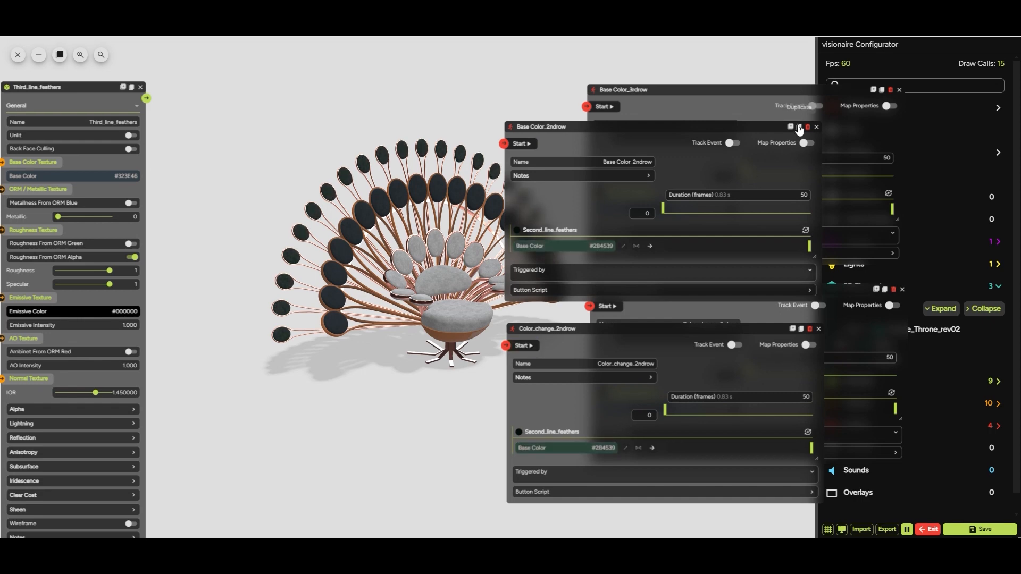
Duplicate the Base Color_2ndrow action and rename the copy Base Color_seat_back
left_click(799, 127)
left_click(266, 191)
key("BackSpace")
key("BackSpace")
key("BackSpace")
key("BackSpace")
key("BackSpace")
key("BackSpace")
key("BackSpace")
key("BackSpace")
left_click(318, 190)
key("BackSpace")
key("BackSpace")
key("BackSpace")
key("BackSpace")
key("BackSpace")
key("BackSpace")
type("seat_back")
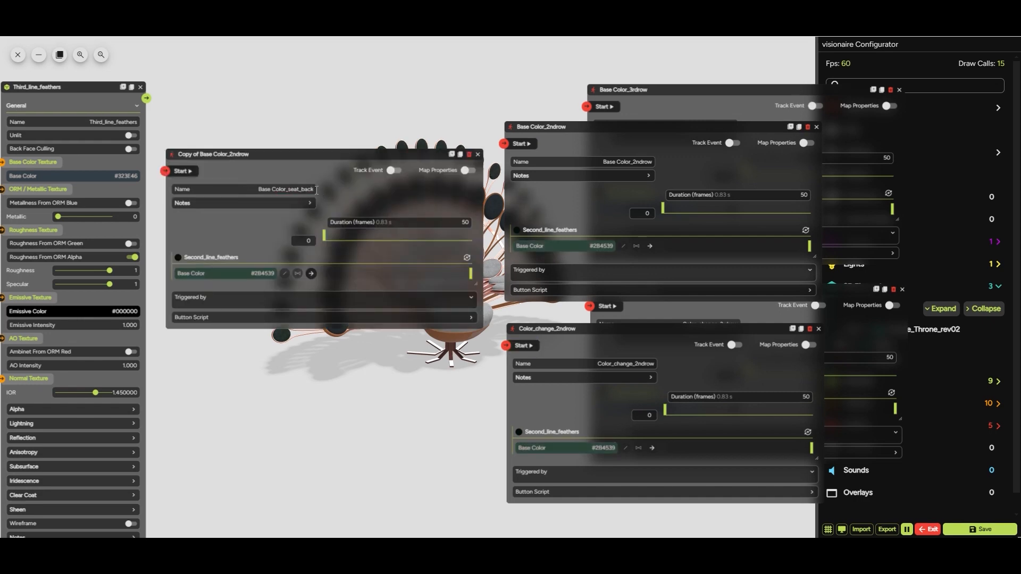
Move the Base Color_seat_back node slightly upward and retarget it to the Seat_Back_first_line material
left_click_drag(362, 154, 363, 132)
left_click(469, 235)
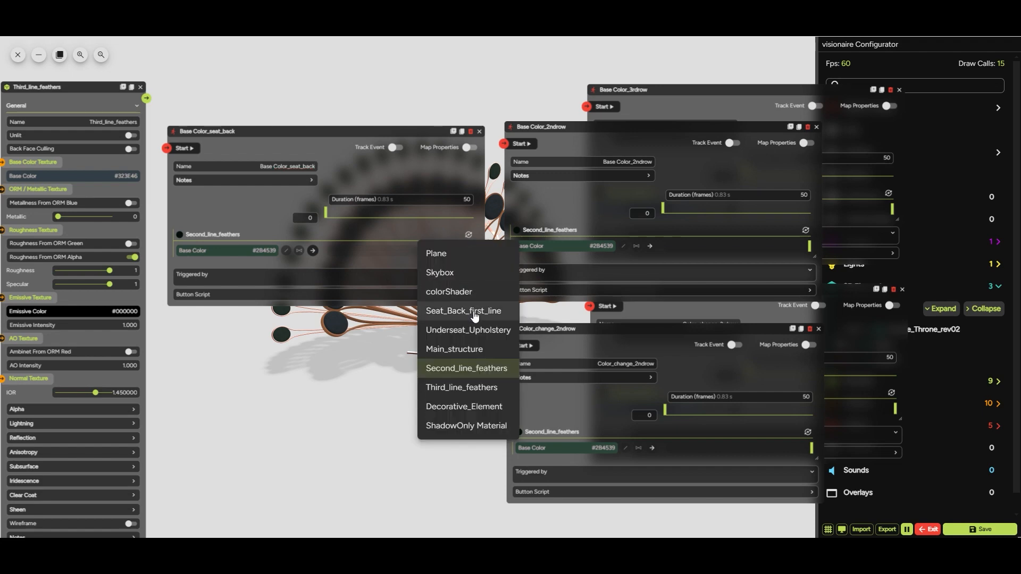
left_click(458, 311)
Duplicate the Color_change_2ndrow action and rename the copy Color_change_Seat_back
left_click(801, 329)
left_click_drag(261, 362, 229, 358)
key("BackSpace")
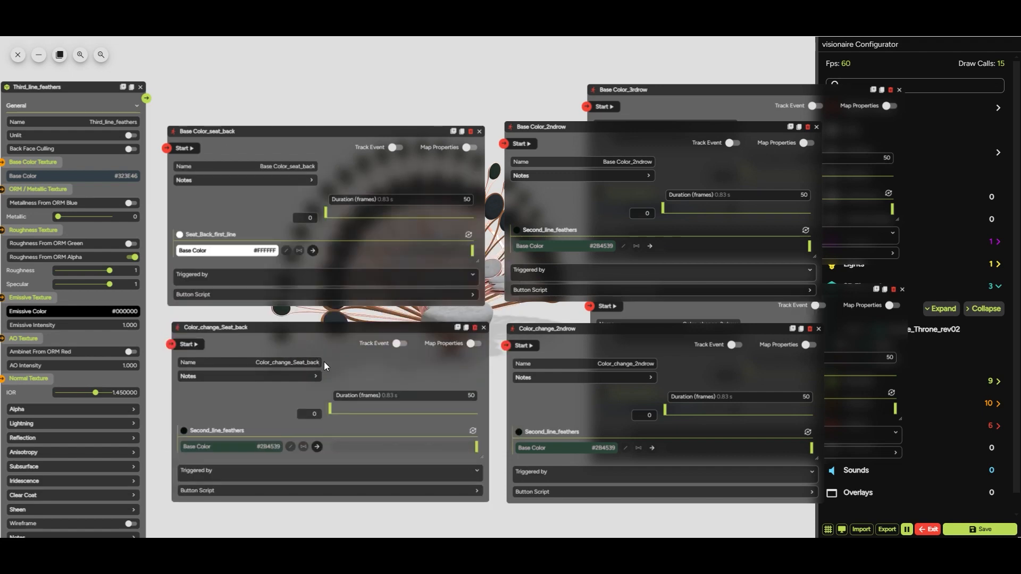
Key the Seat_Back_first_line base color as #0C192B at frame 50 in the Color_change_Seat_back action
left_click(272, 450)
left_click(296, 431)
double_click(282, 418)
key("BackSpace")
type("0C19")
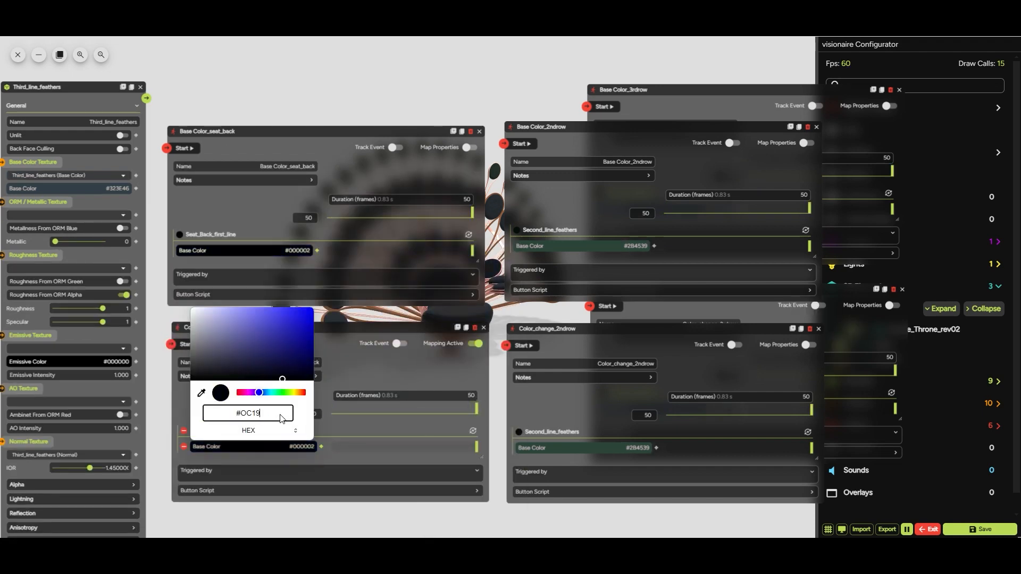
type("2B")
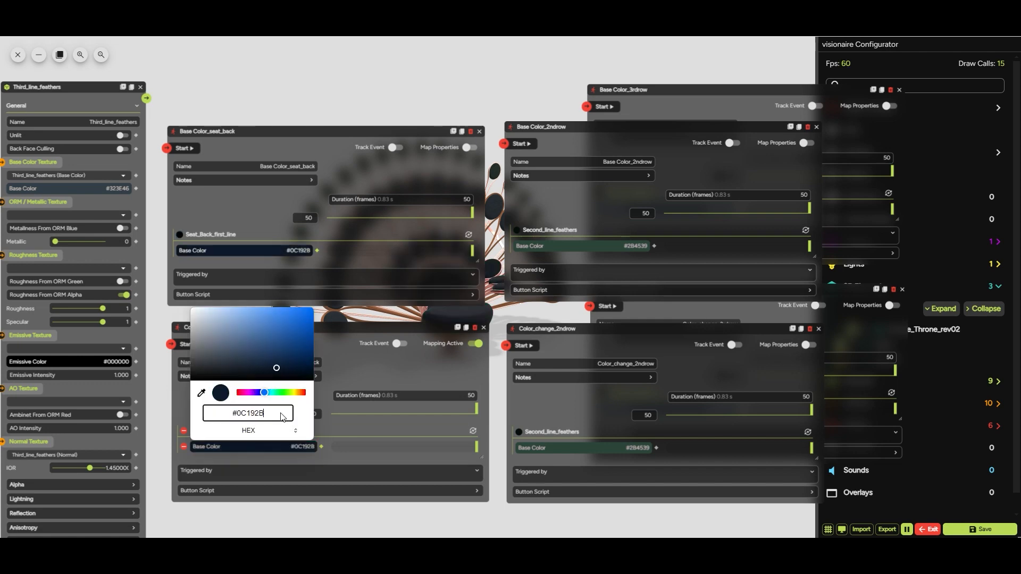
key("Escape")
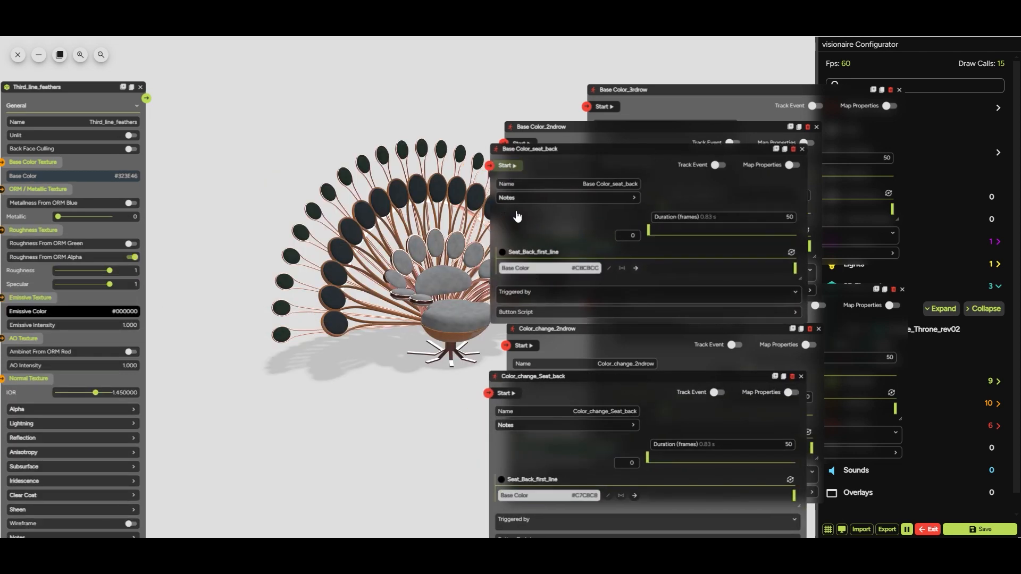
Play both seat back actions to test the seat's base color change
left_click(503, 394)
left_click(520, 167)
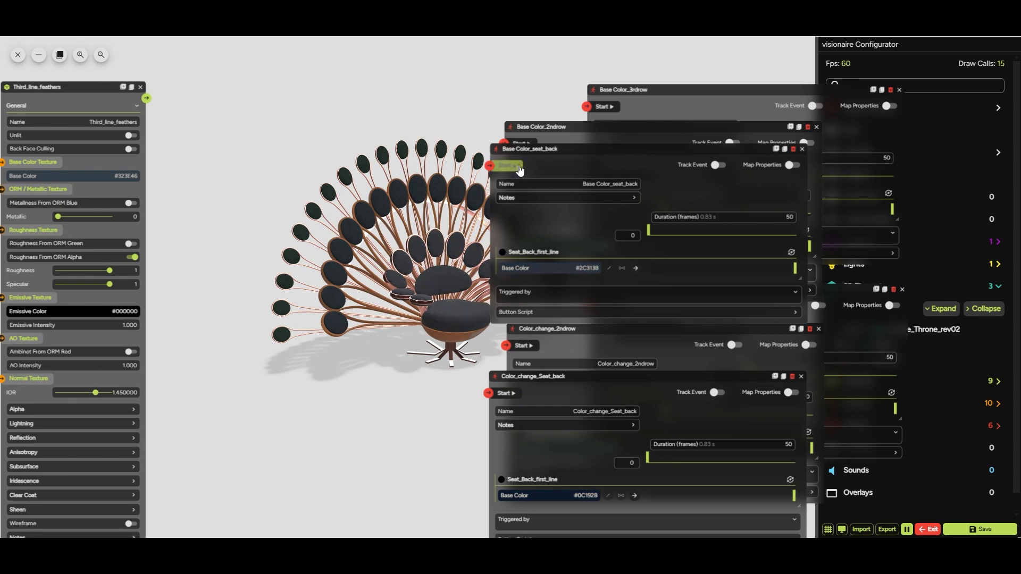
left_click_drag(529, 376, 538, 376)
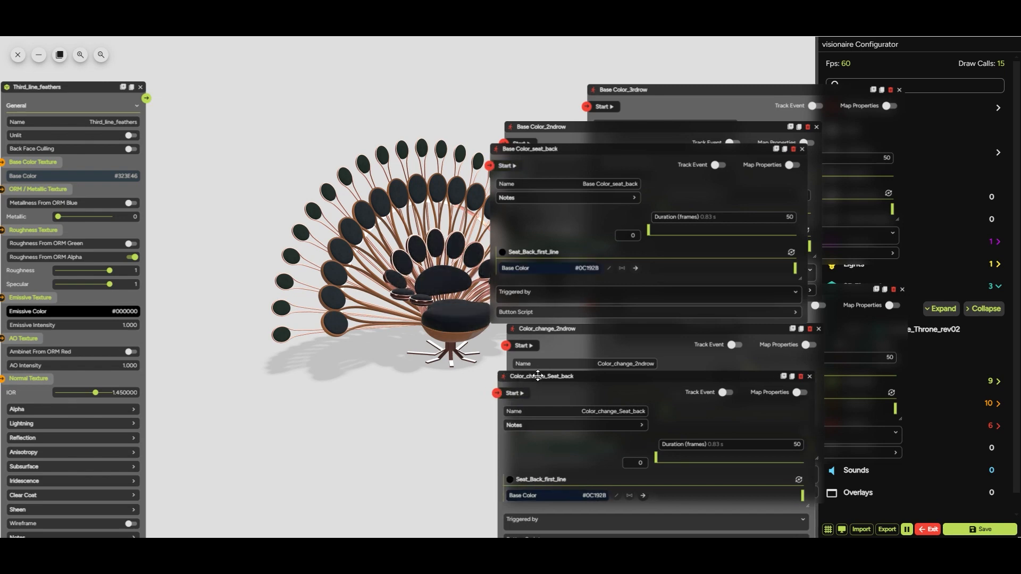
Close all open nodes in the workspace and collapse the list of actions
left_click(60, 54)
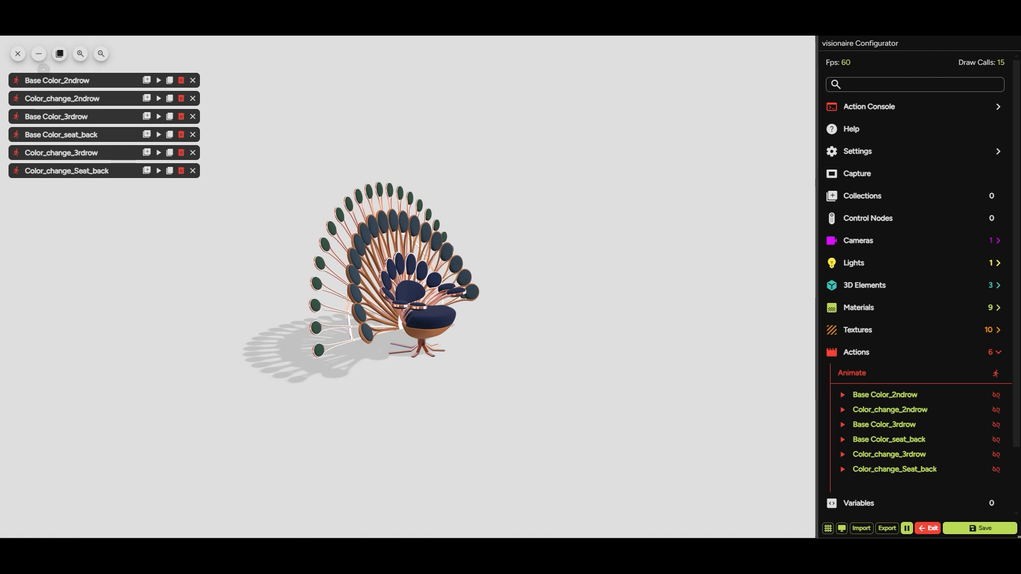
left_click(18, 55)
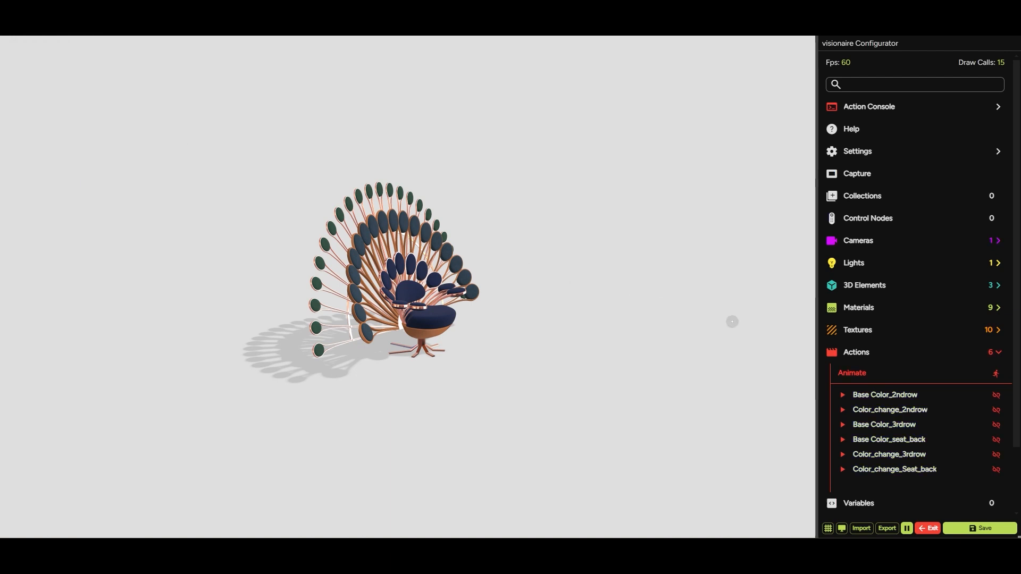
left_click(858, 359)
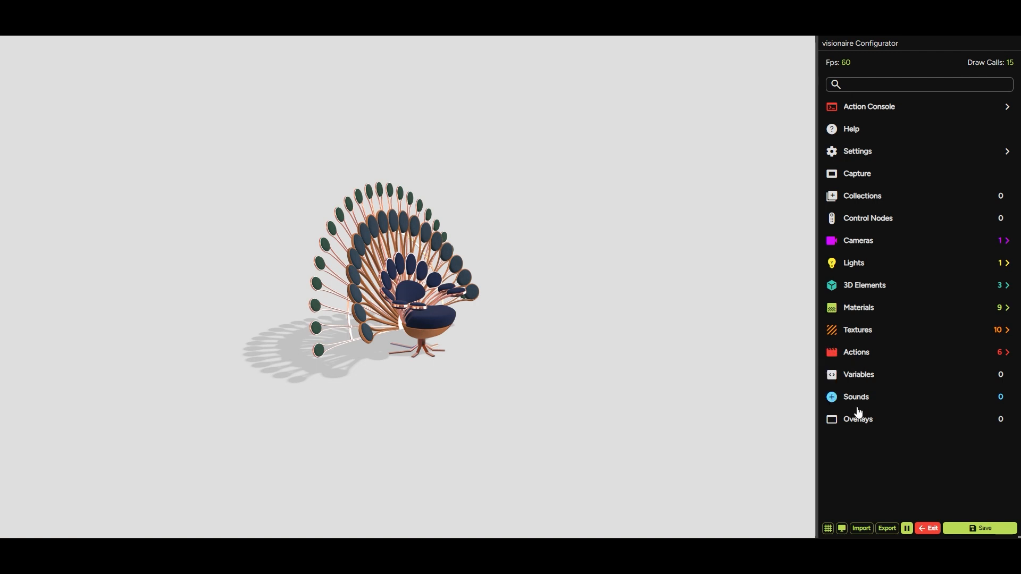
Import the Configurator Sidebar 01 scene from the badvisor workspace, adding its scene settings, effects, camera and overlay
left_click(862, 528)
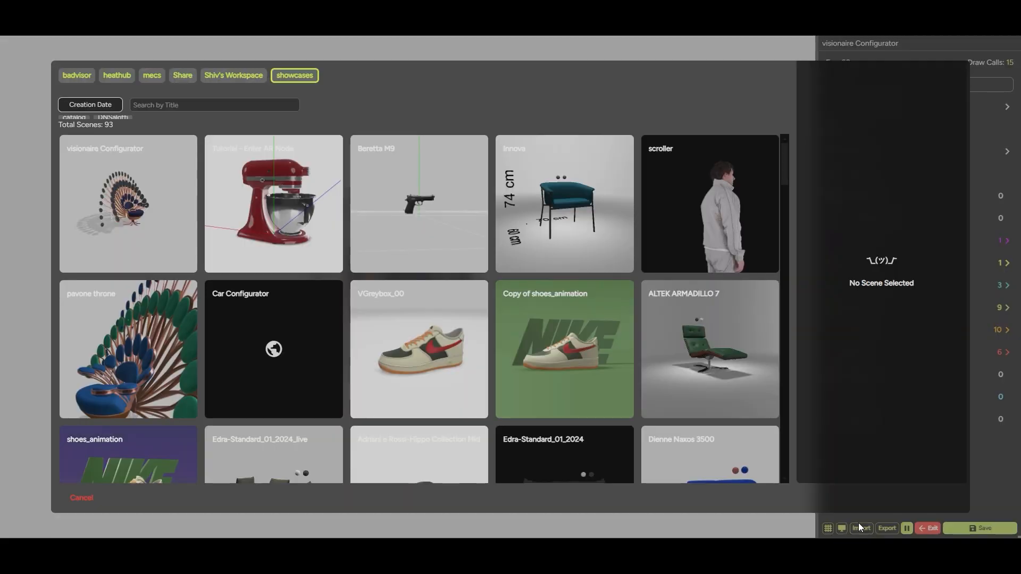
left_click(78, 75)
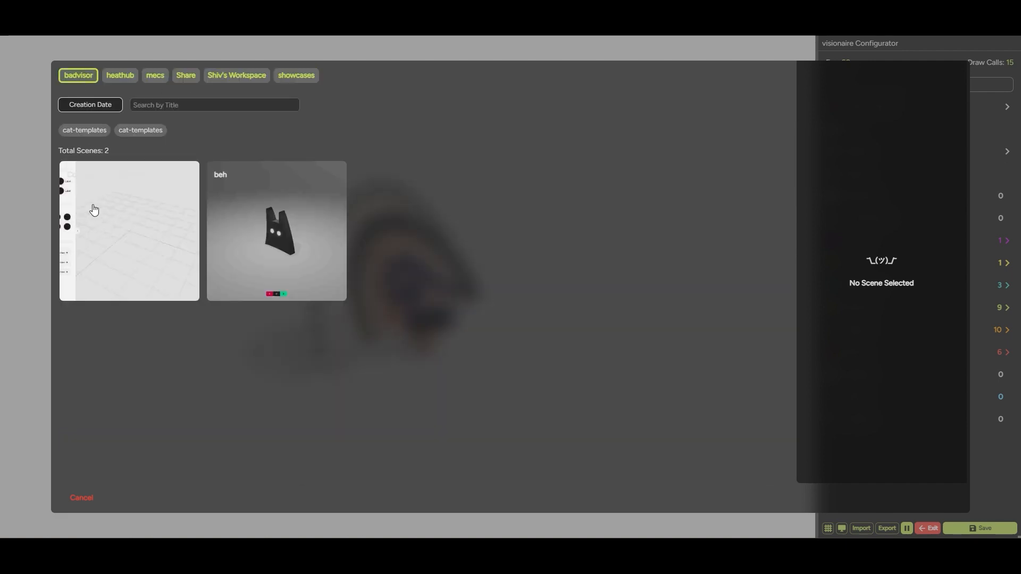
left_click(120, 225)
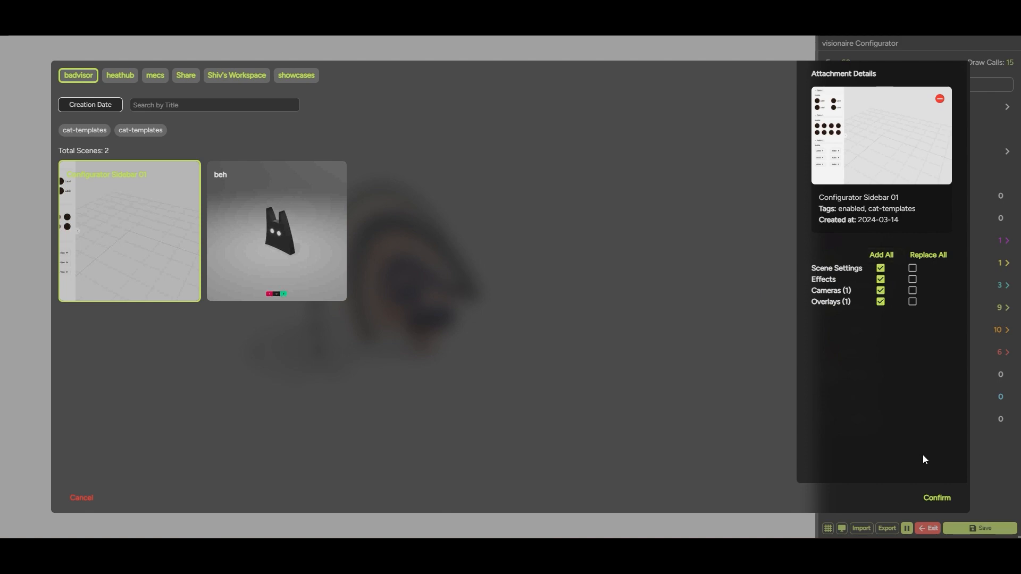
left_click(931, 503)
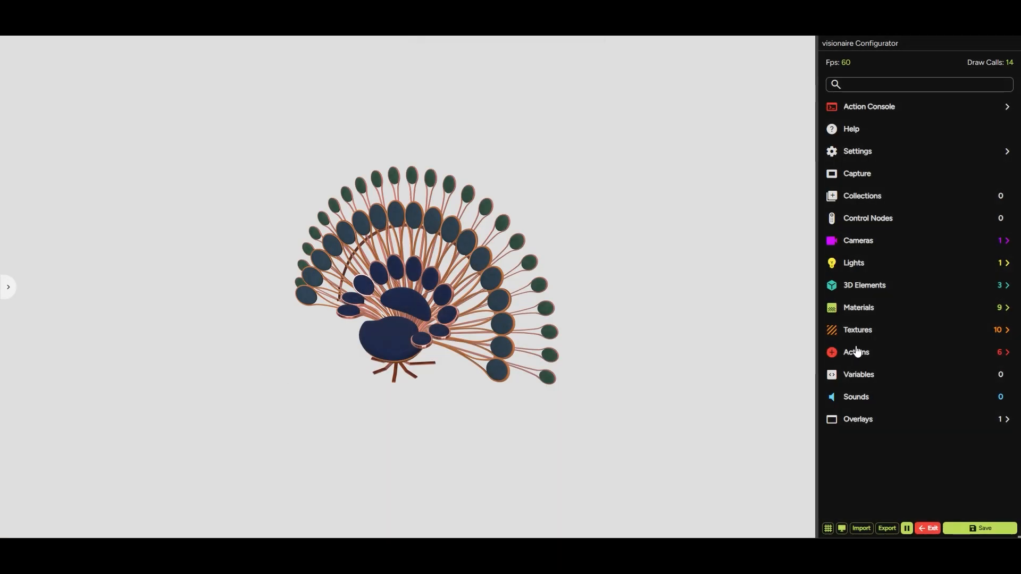
Expand the imported sidebar in the viewport and examine the contents of its Option 1, Option 2 and Option 3 sections
left_click(11, 289)
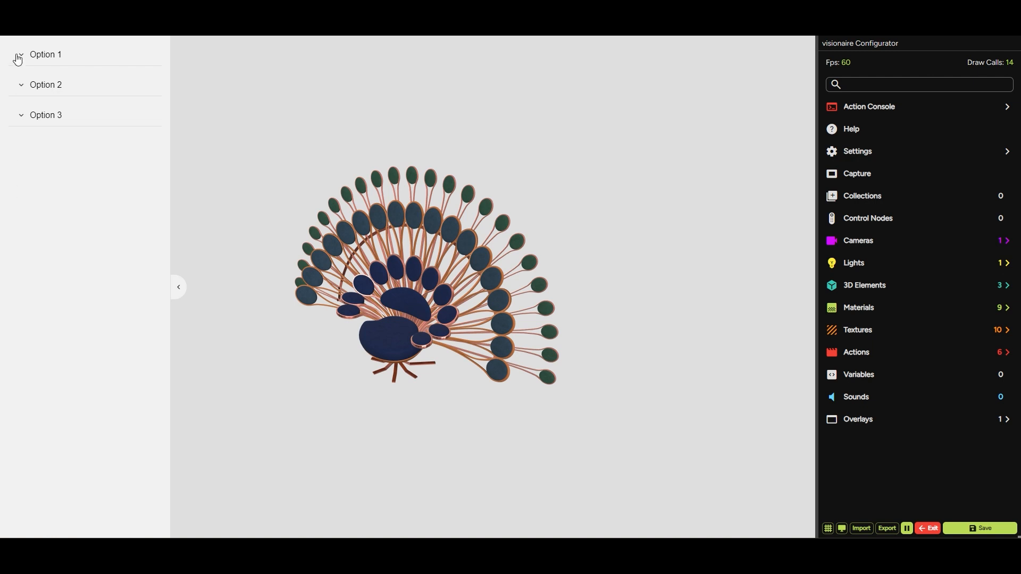
left_click(19, 55)
left_click(20, 184)
left_click(21, 316)
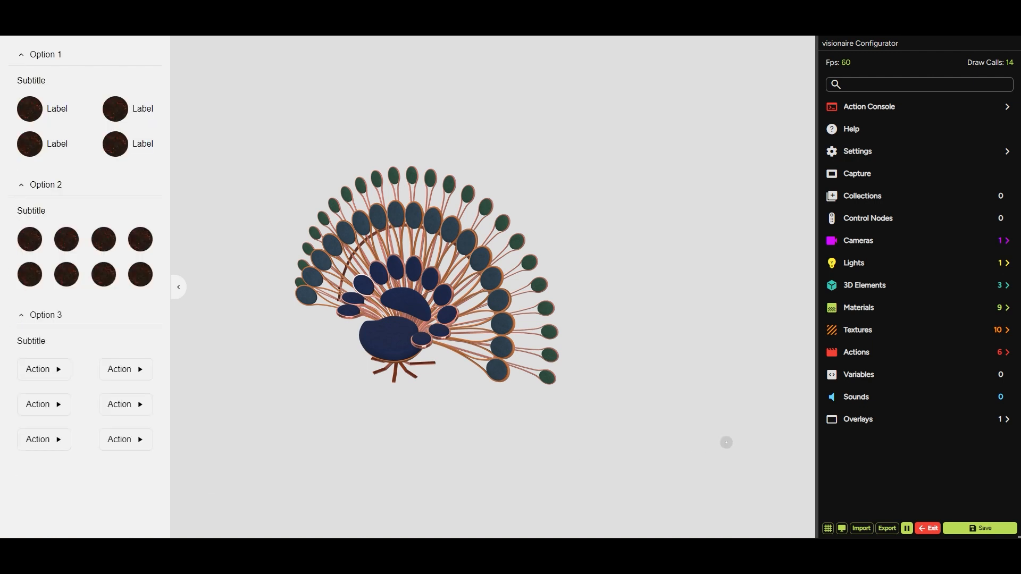
Open the Sidebar overlay for editing and delete the Option 3 accordion with its header and content
left_click(851, 424)
left_click(873, 468)
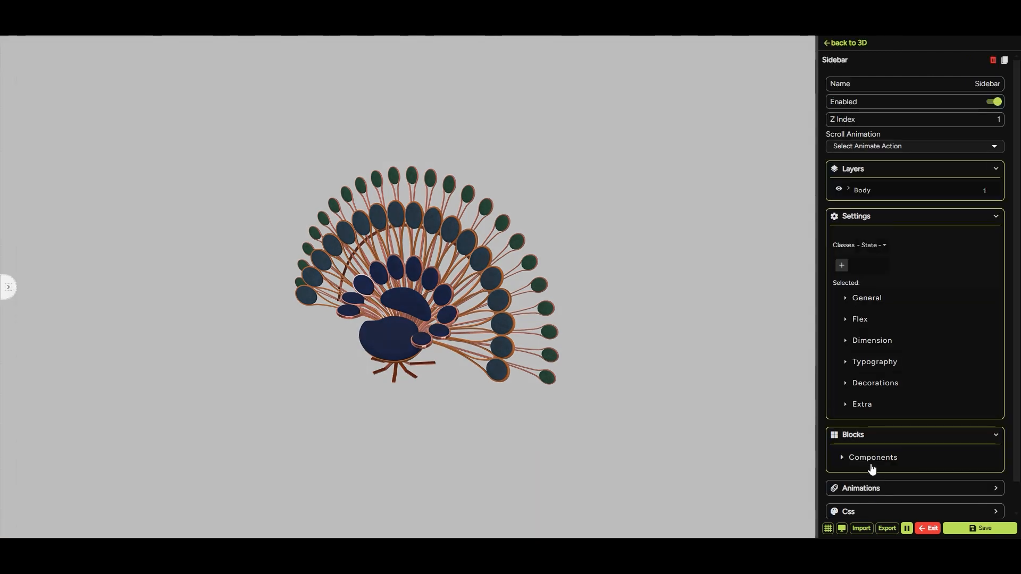
left_click(7, 286)
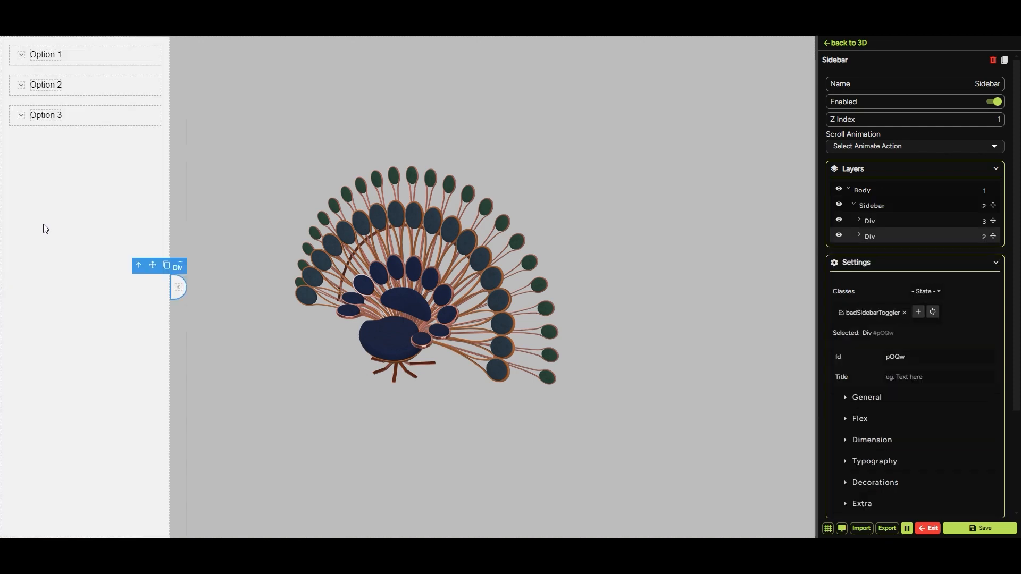
left_click(138, 114)
left_click(154, 97)
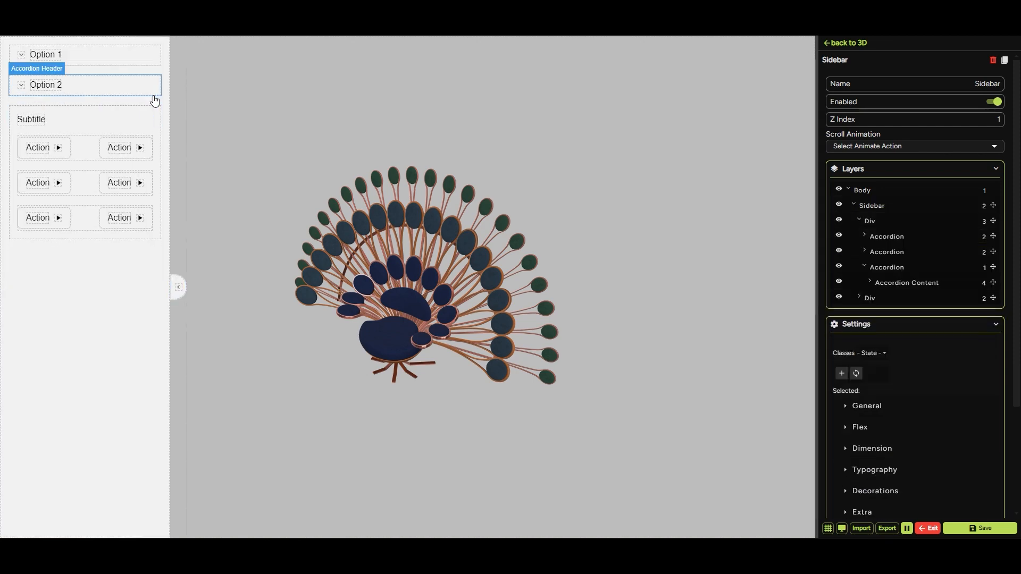
left_click(148, 122)
left_click(155, 99)
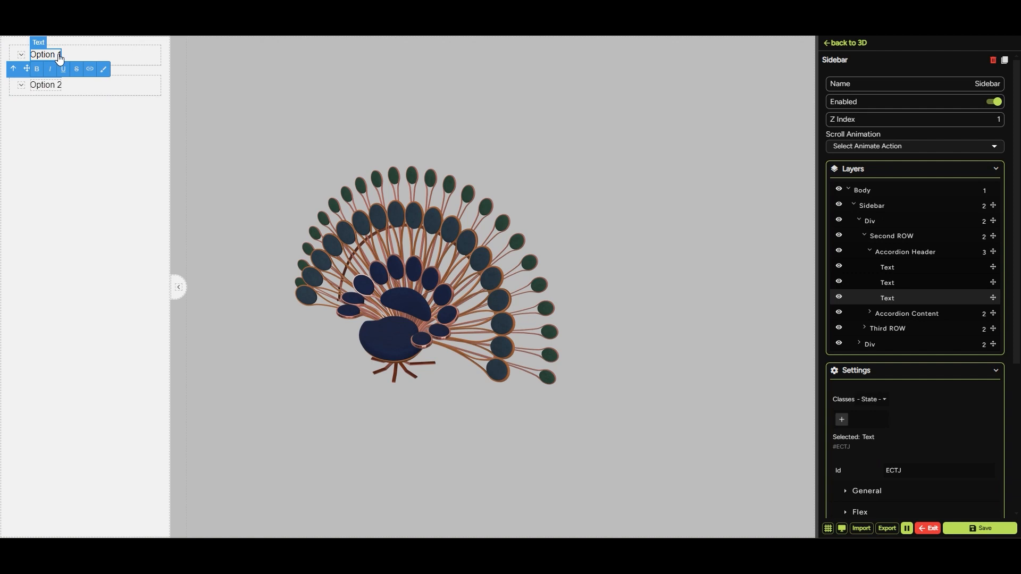
Change the titles of the Option 1 and Option 2 accordions to Second ROW and Third ROW
key("ctrl+a")
type("Second ROW")
left_click(69, 141)
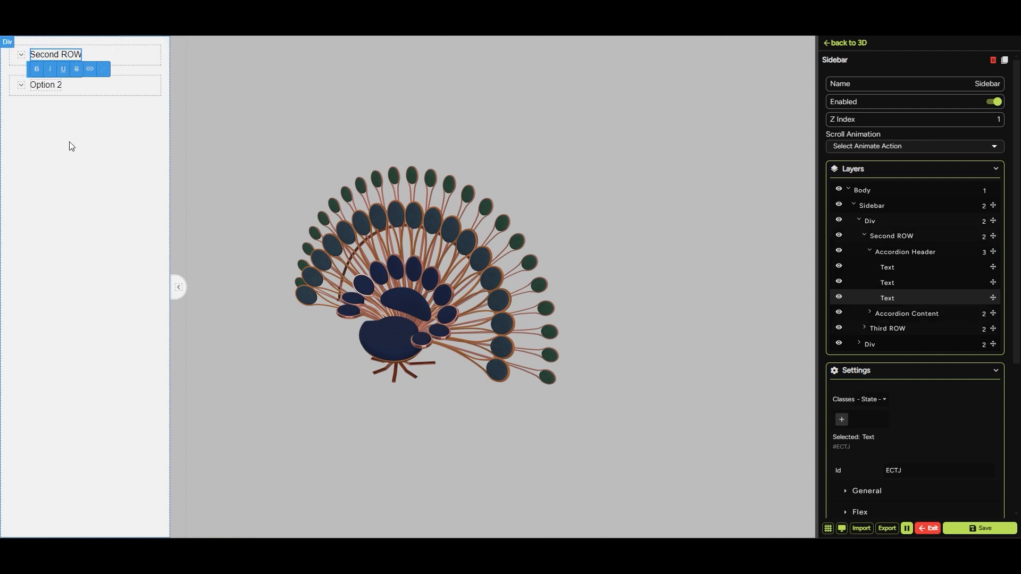
left_click(50, 86)
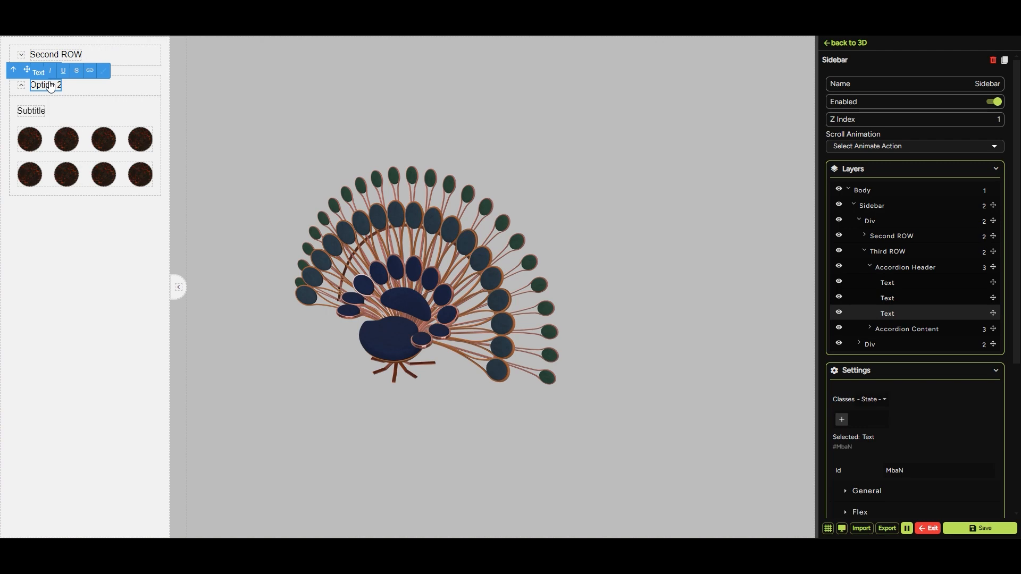
double_click(51, 86)
type("Third ROW")
left_click(96, 269)
Delete the subtitle and the lower two labelled swatches from the Second ROW accordion
left_click(22, 57)
left_click(36, 80)
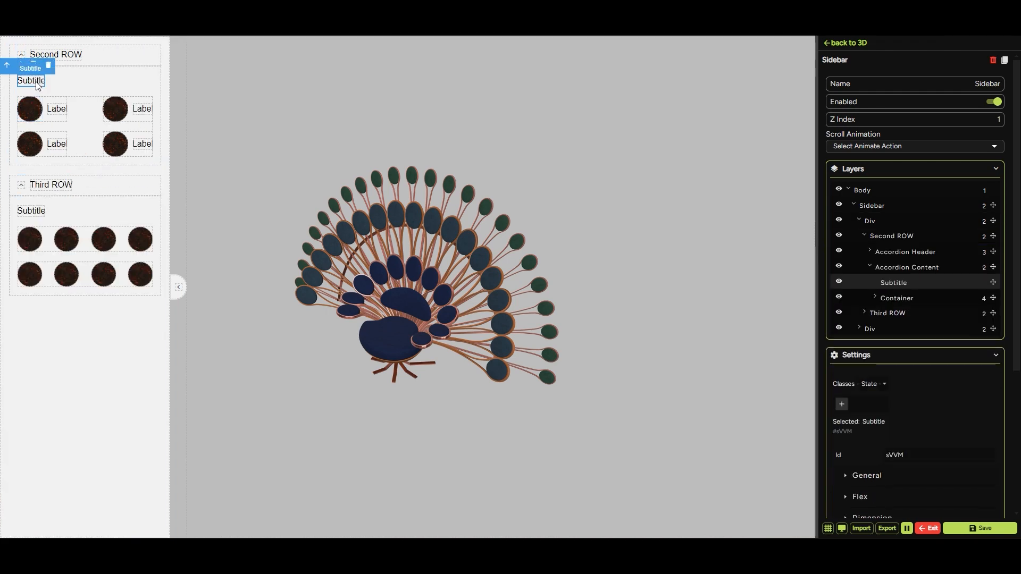
left_click(52, 70)
left_click(38, 124)
key("Delete")
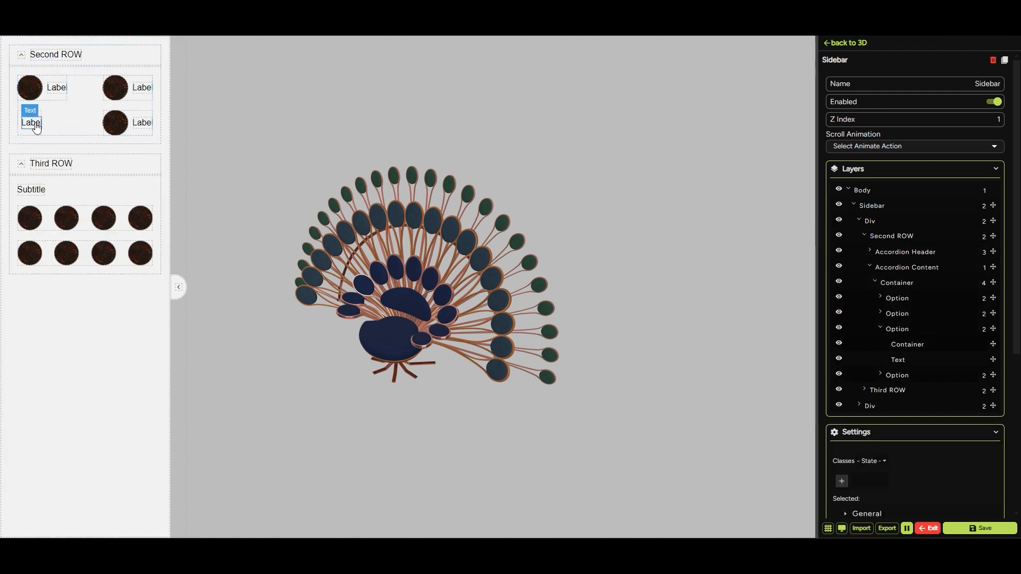
left_click(34, 124)
key("Delete")
left_click(60, 125)
key("Delete")
left_click(43, 126)
key("Delete")
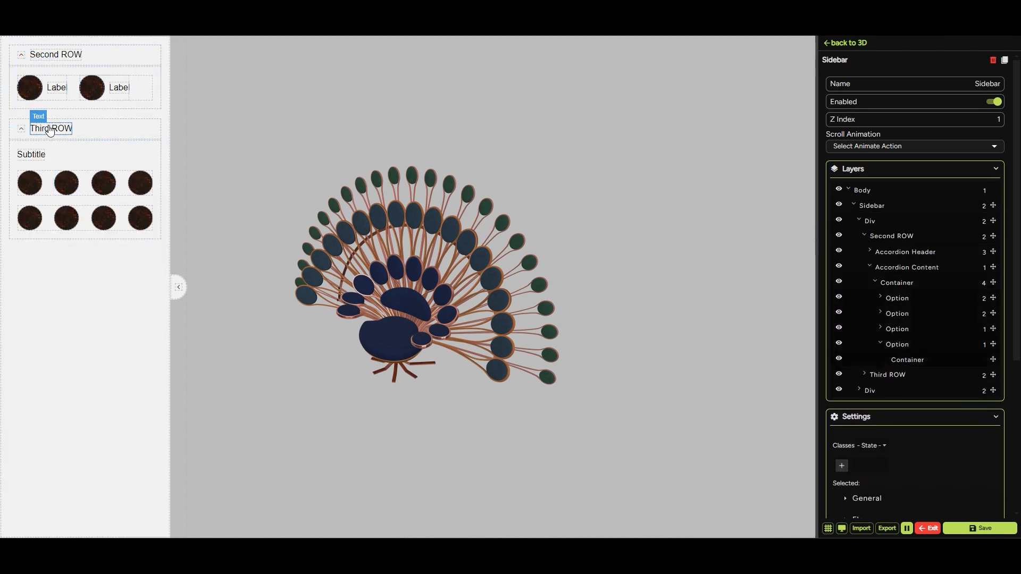
Delete the subtitle and all the swatches from the Third ROW accordion, leaving only its header
left_click(31, 153)
key("Delete")
left_click(35, 161)
left_click(101, 198)
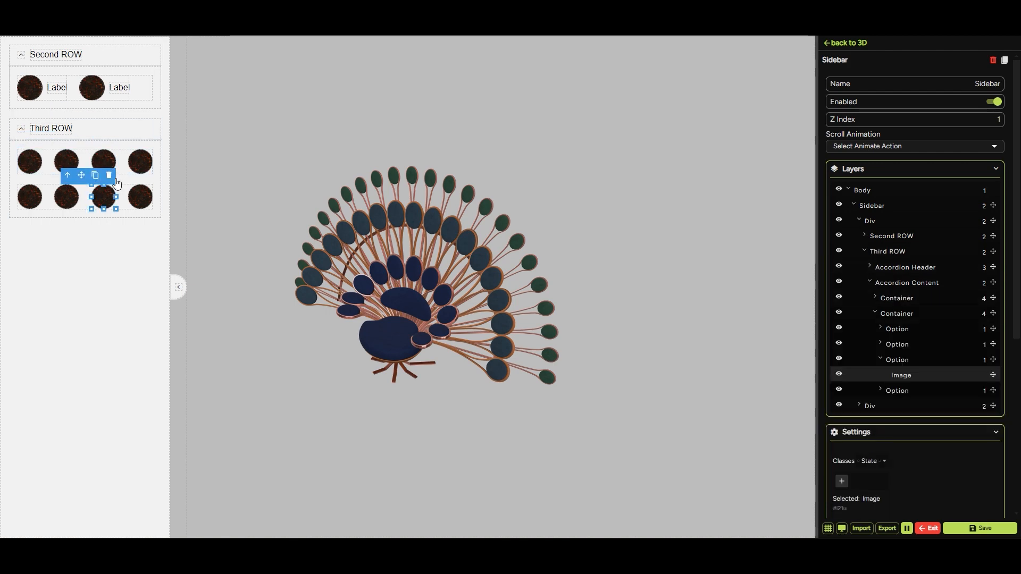
key("Delete")
left_click(141, 199)
key("Delete")
key("Delete")
left_click(140, 179)
key("Delete")
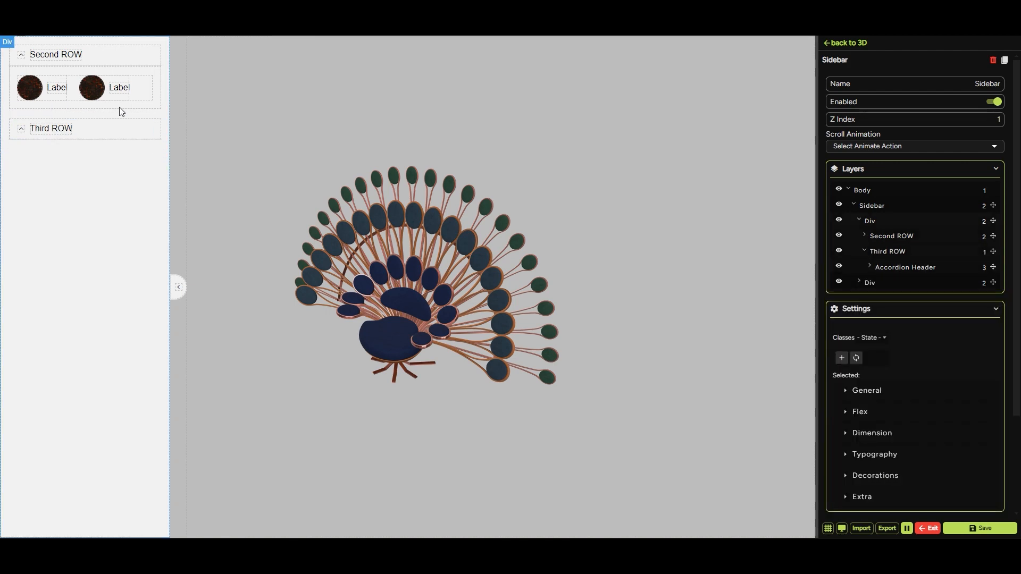
Duplicate the Second ROW accordion content and move the copy into the Third ROW accordion
left_click(160, 73)
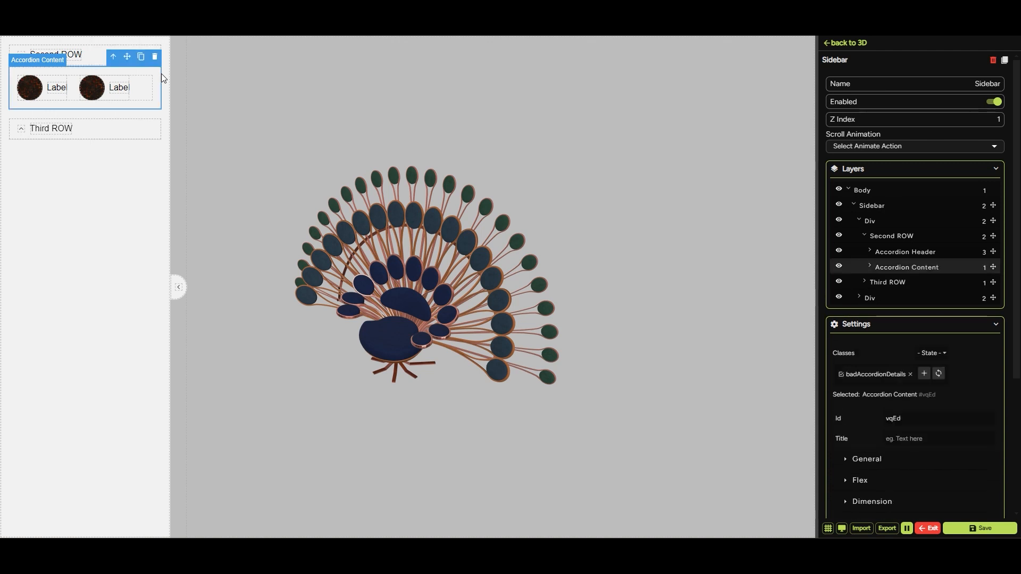
left_click(141, 57)
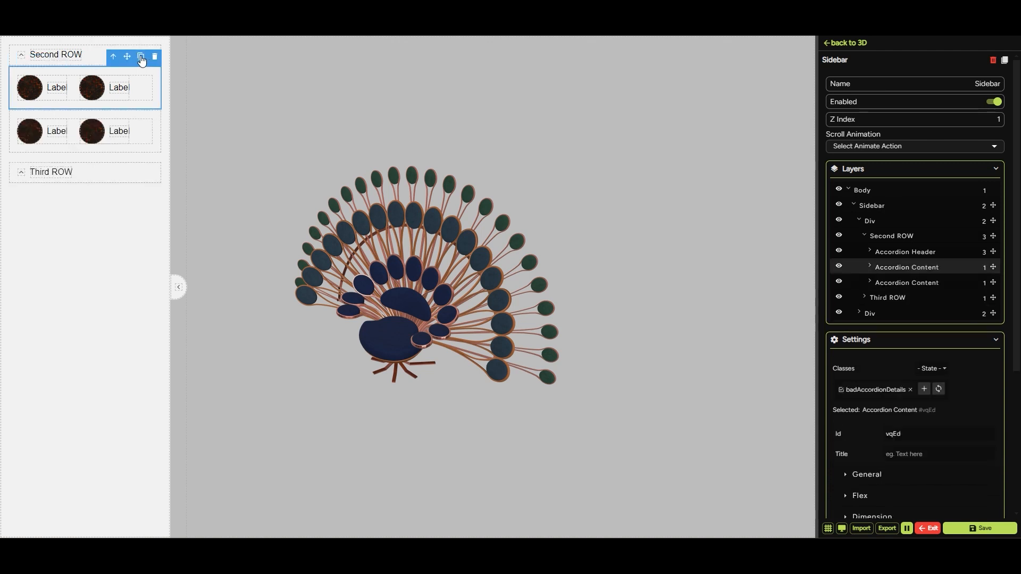
left_click(160, 119)
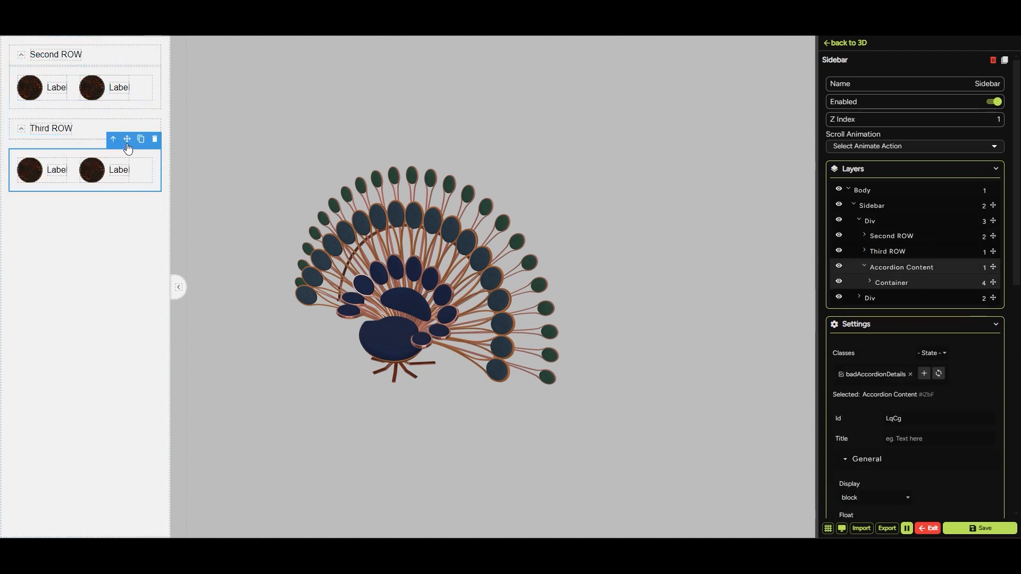
left_click_drag(127, 141, 82, 141)
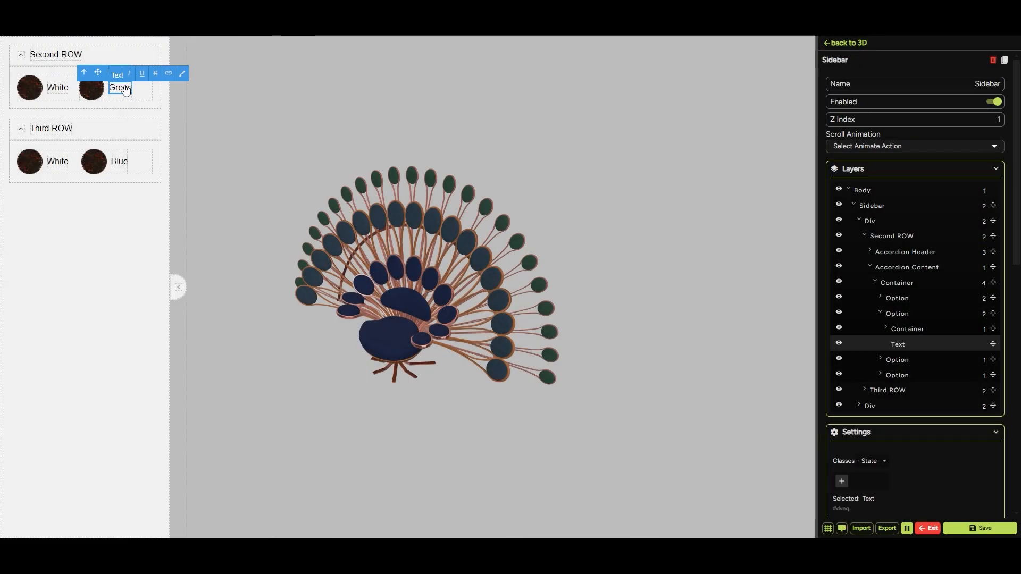
Replace the image of the White swatch in the Second ROW accordion with the plain image named White
left_click(136, 260)
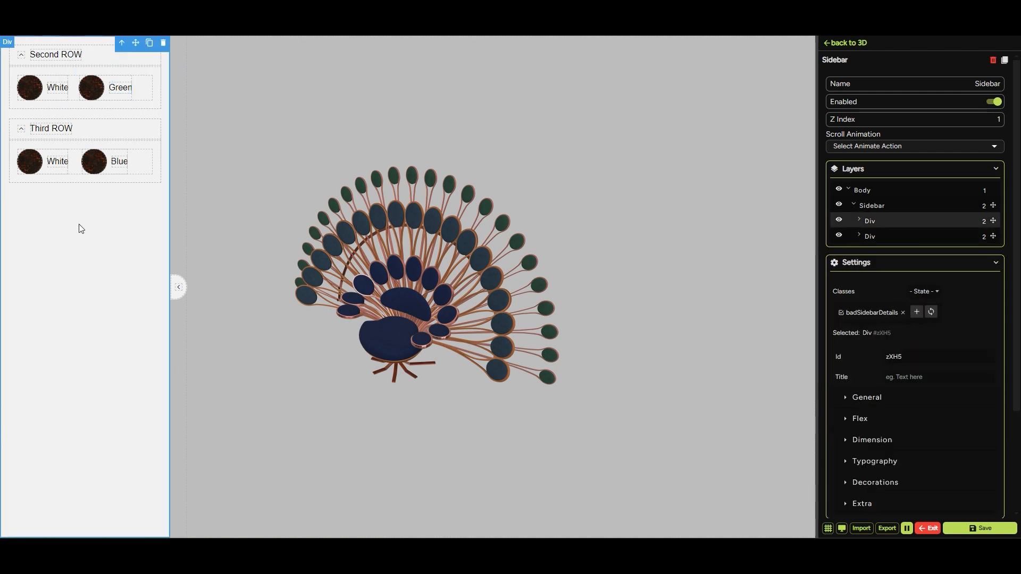
left_click(33, 90)
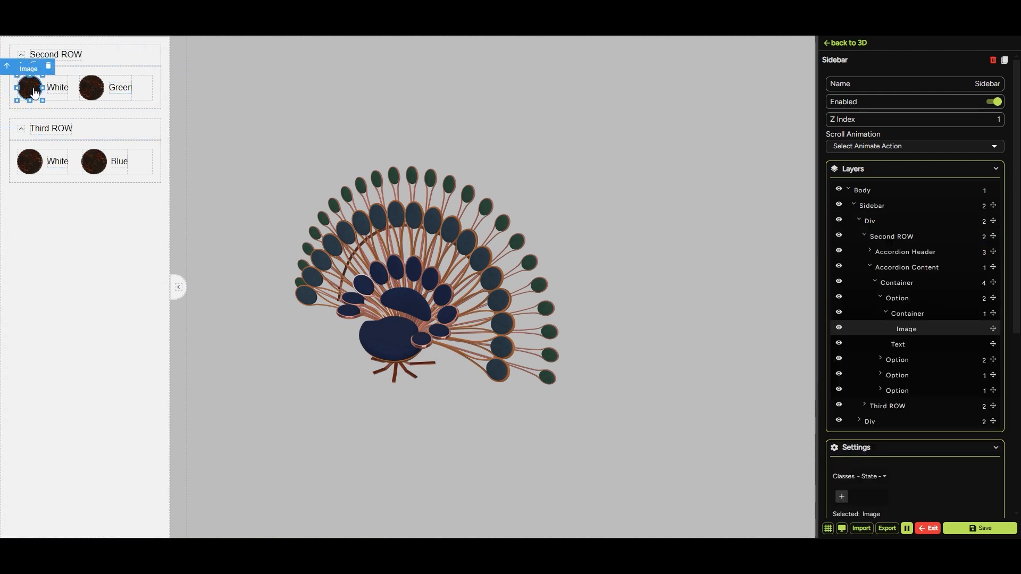
double_click(33, 90)
left_click(189, 99)
type("White")
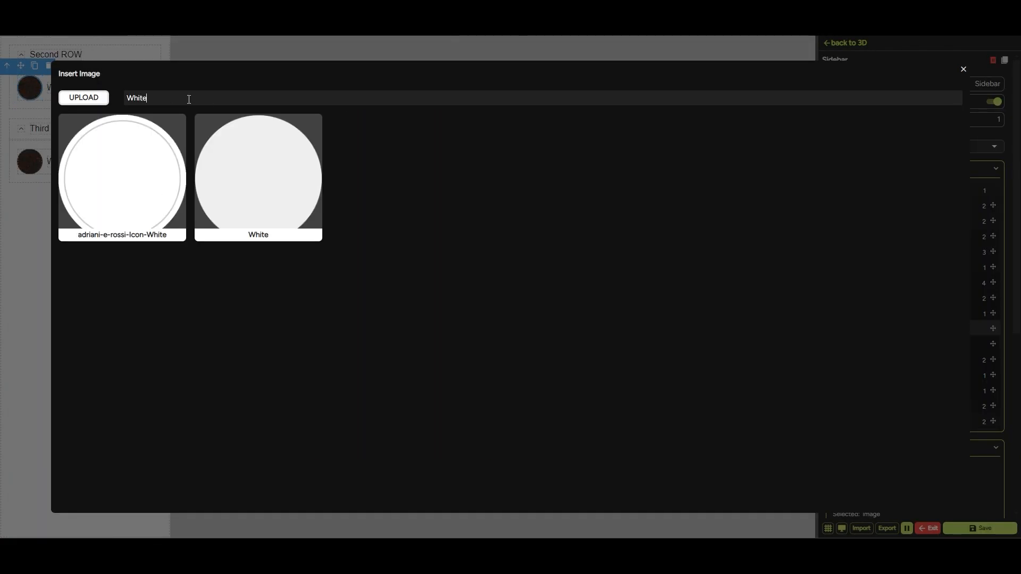
left_click(284, 181)
Replace the image of the Green swatch in the Second ROW accordion with Min_Green
left_click(88, 86)
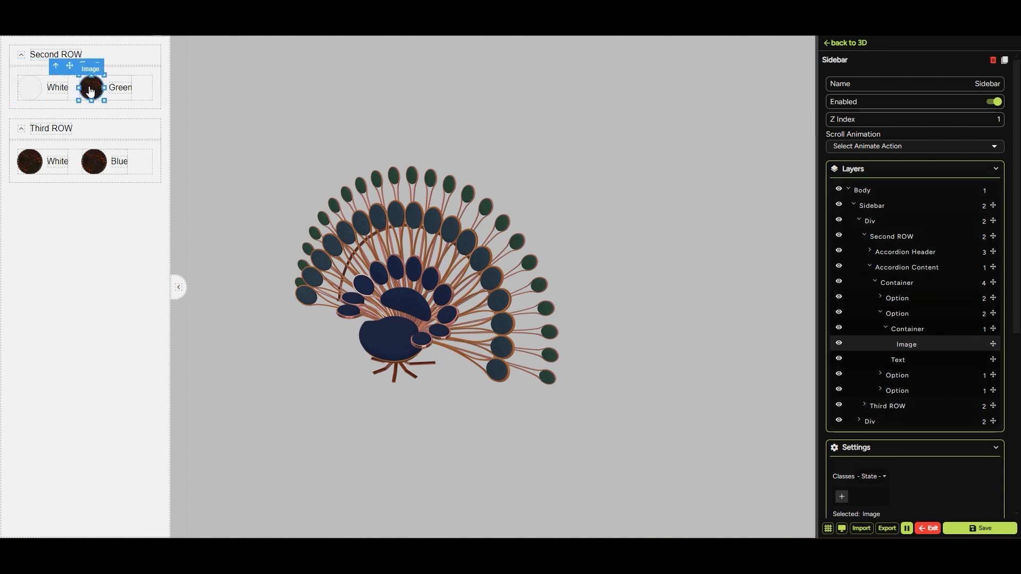
double_click(90, 90)
left_click(145, 101)
type("Min")
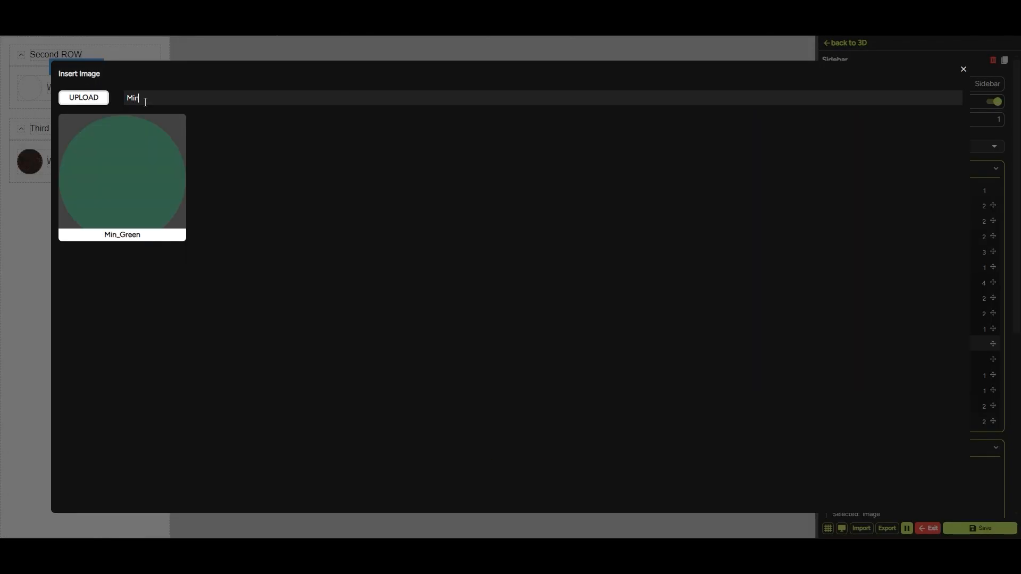
left_click(73, 156)
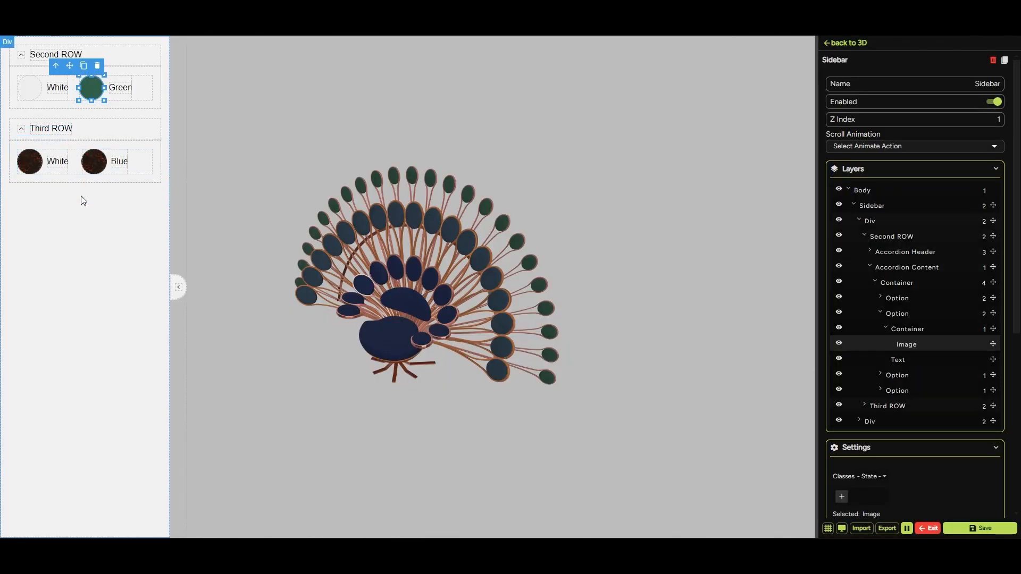
Replace the image of the White swatch in the Third ROW accordion with the plain image named White
left_click(33, 164)
double_click(33, 167)
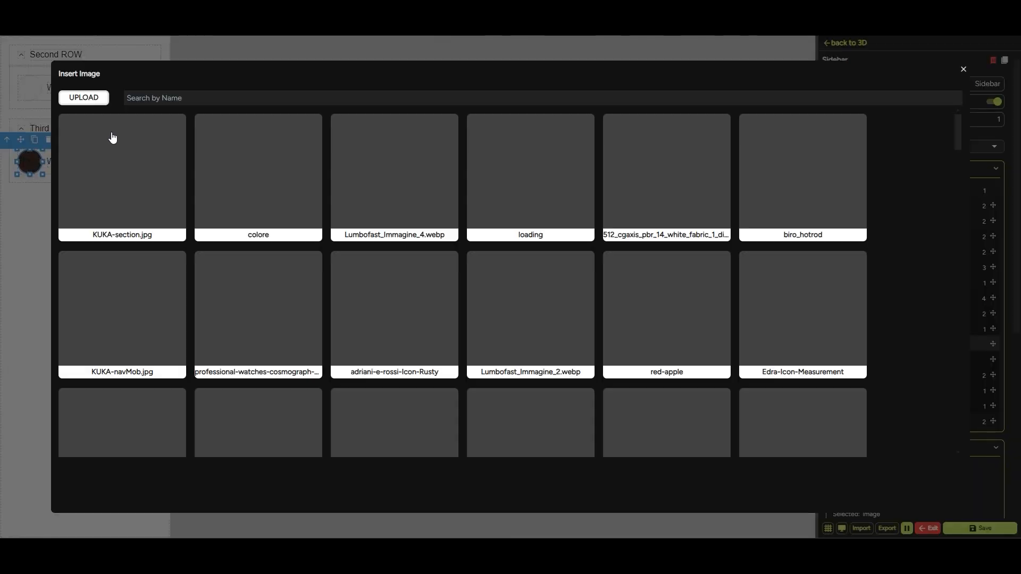
left_click(181, 97)
type("Whit")
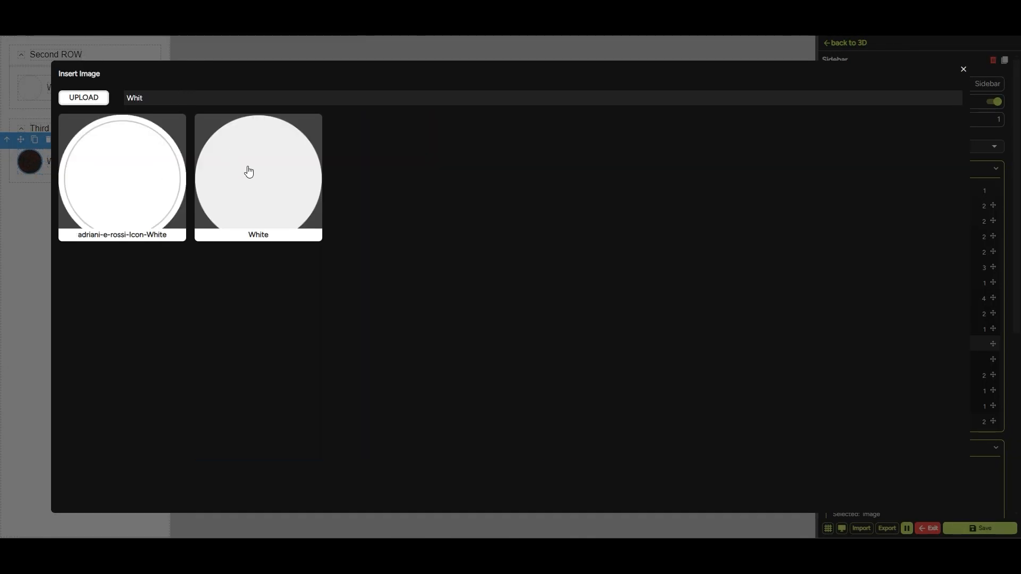
left_click(249, 172)
left_click(75, 216)
Replace the image of the Blue swatch in the Third ROW accordion with the circular image named blue
double_click(94, 165)
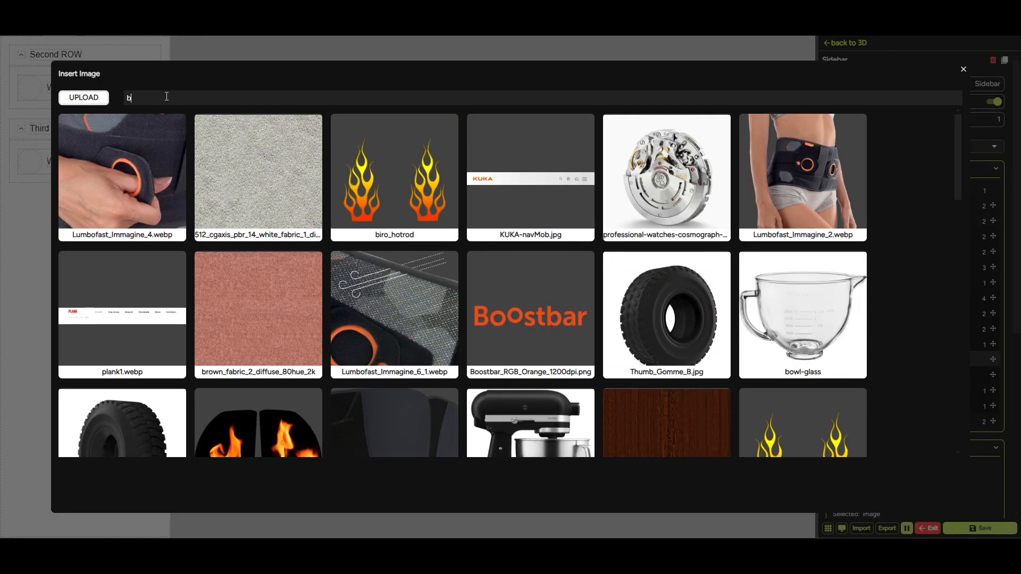
left_click(166, 97)
type("blue")
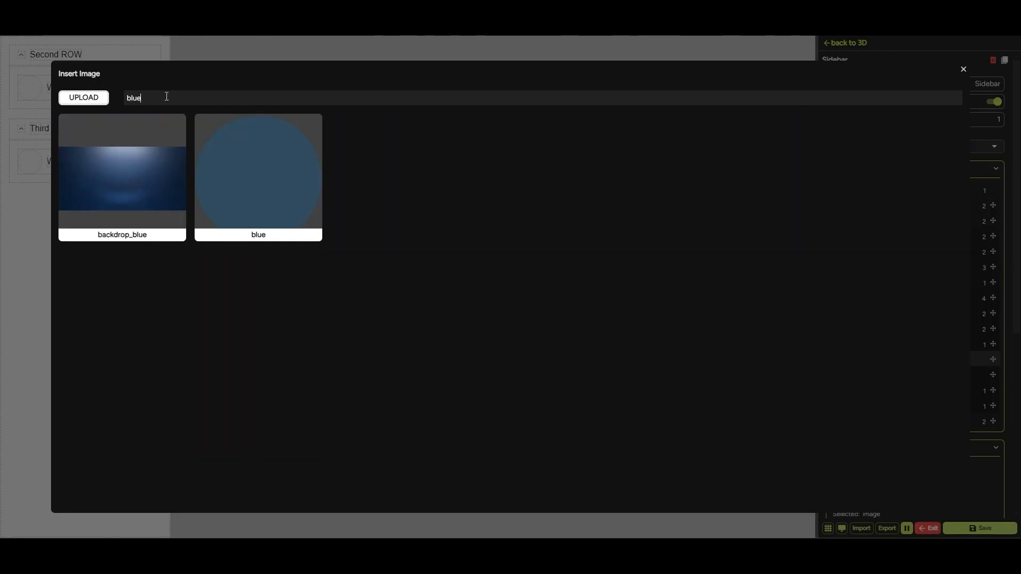
left_click(252, 189)
left_click(91, 219)
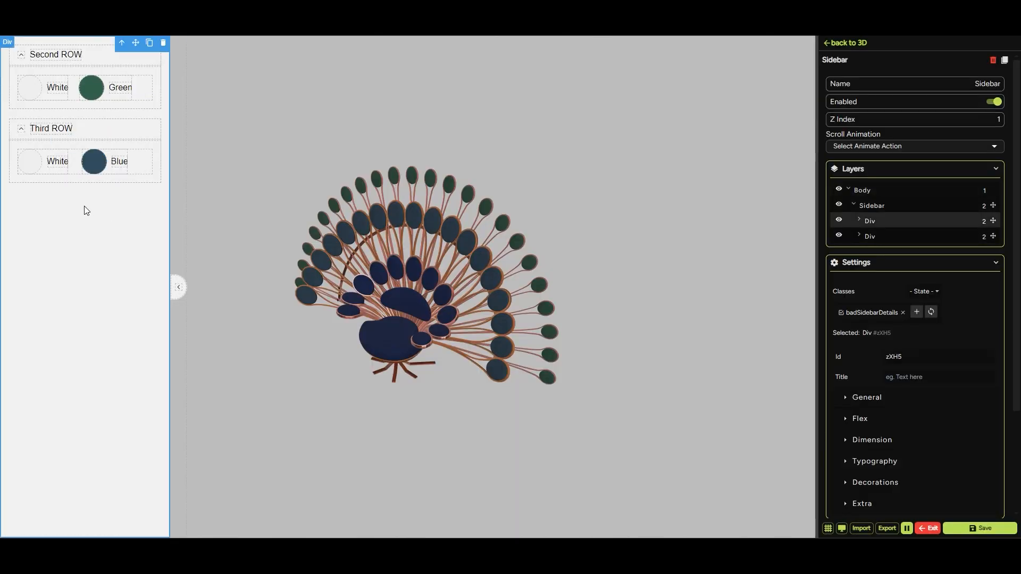
Assign the Base Color_2ndrow scene action to the White option in the Second ROW accordion
left_click(30, 87)
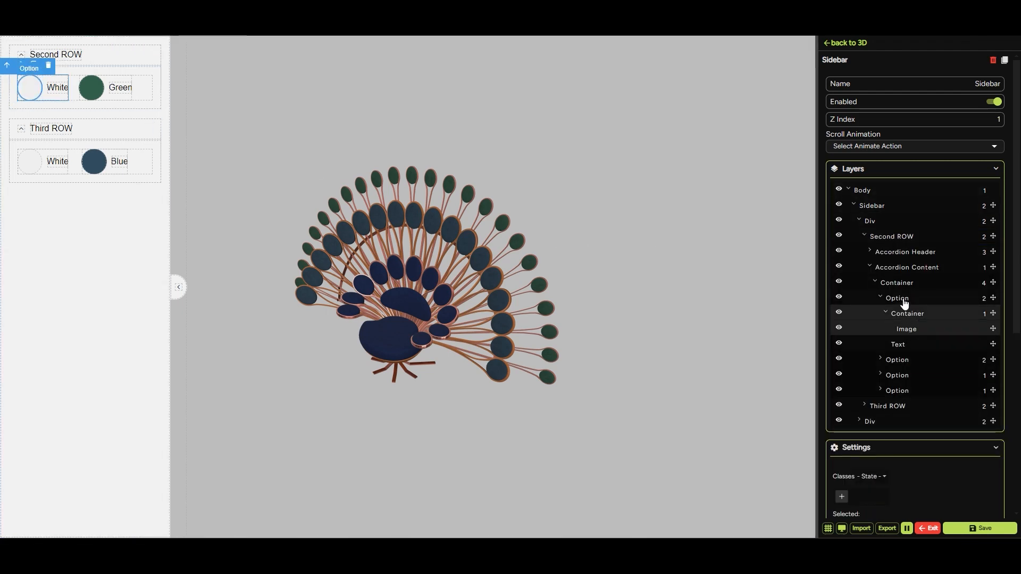
left_click(904, 302)
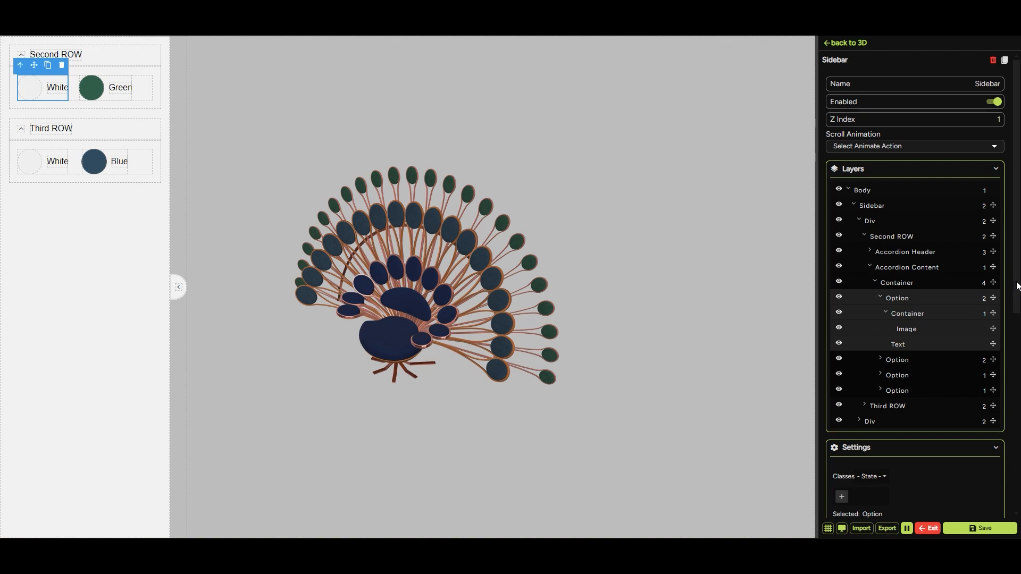
scroll(1017, 287, "down", 5)
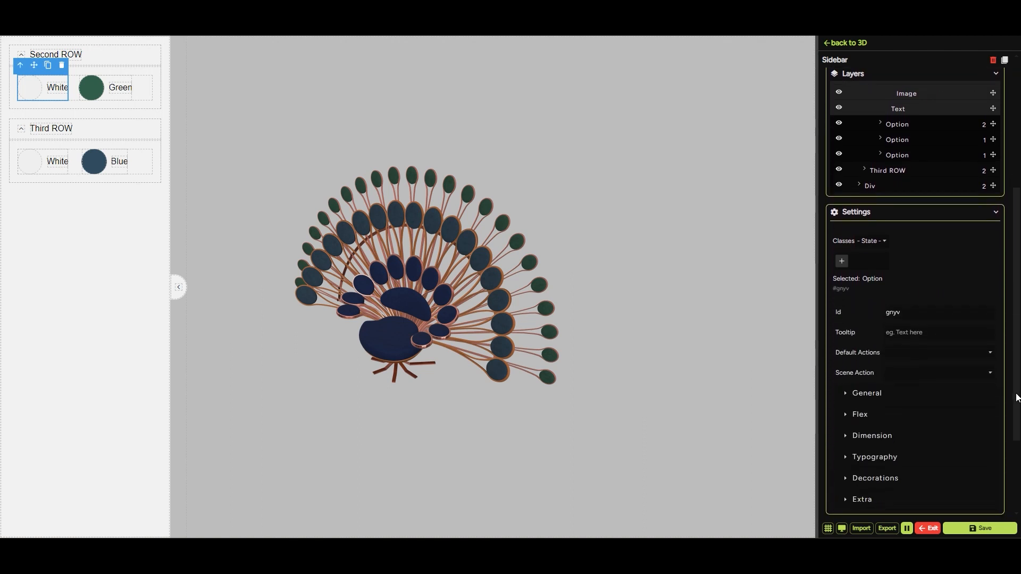
left_click(990, 374)
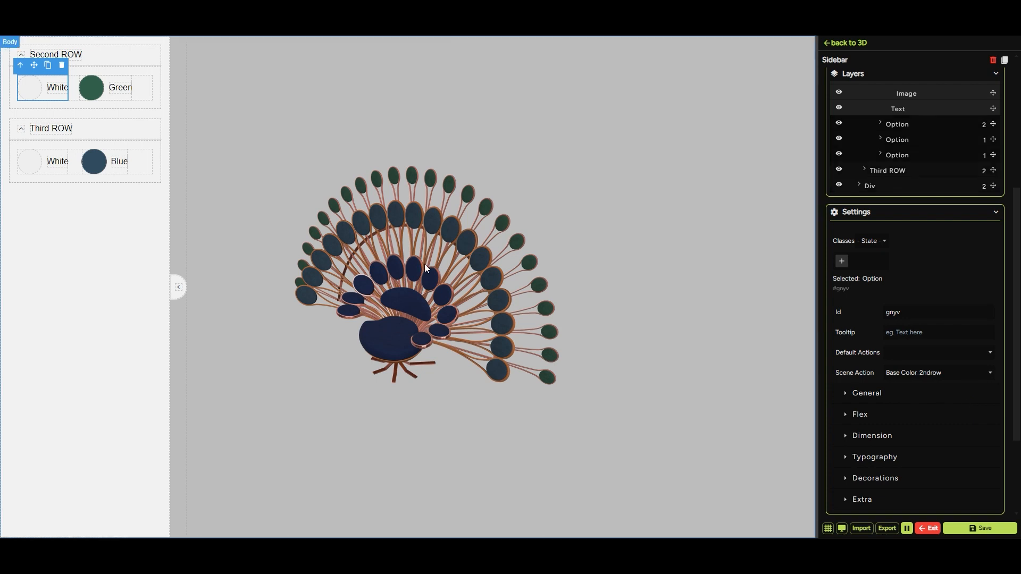
Assign the Color_change_2ndrow scene action to the Green option in the Second ROW accordion
left_click(91, 87)
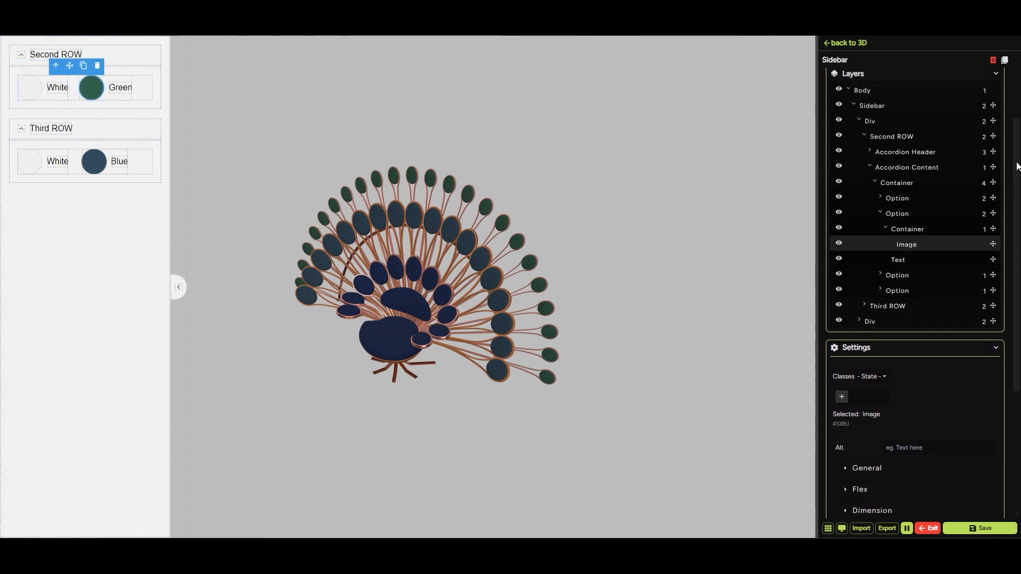
left_click(914, 215)
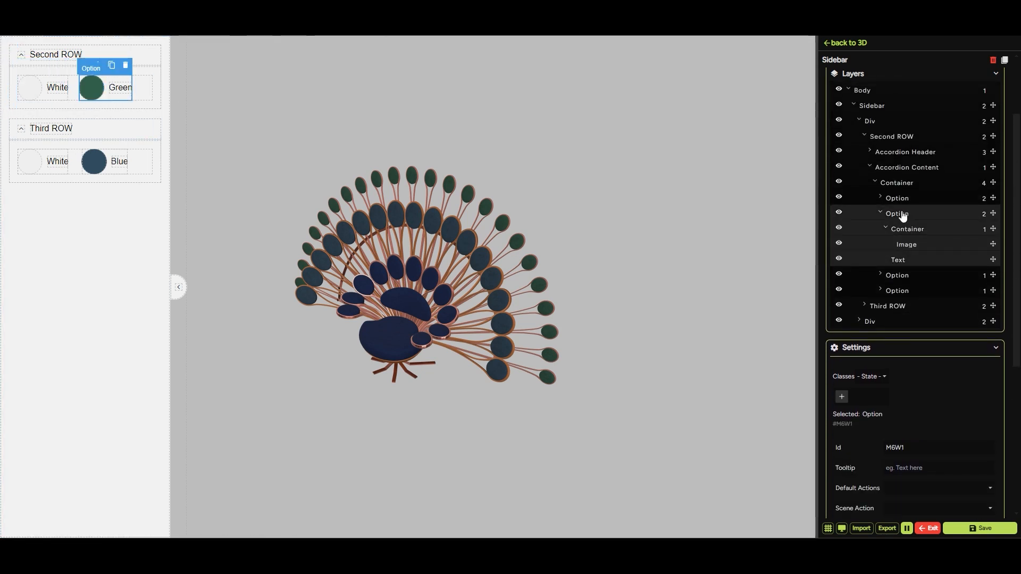
scroll(902, 215, "down", 3)
left_click(968, 335)
left_click(952, 372)
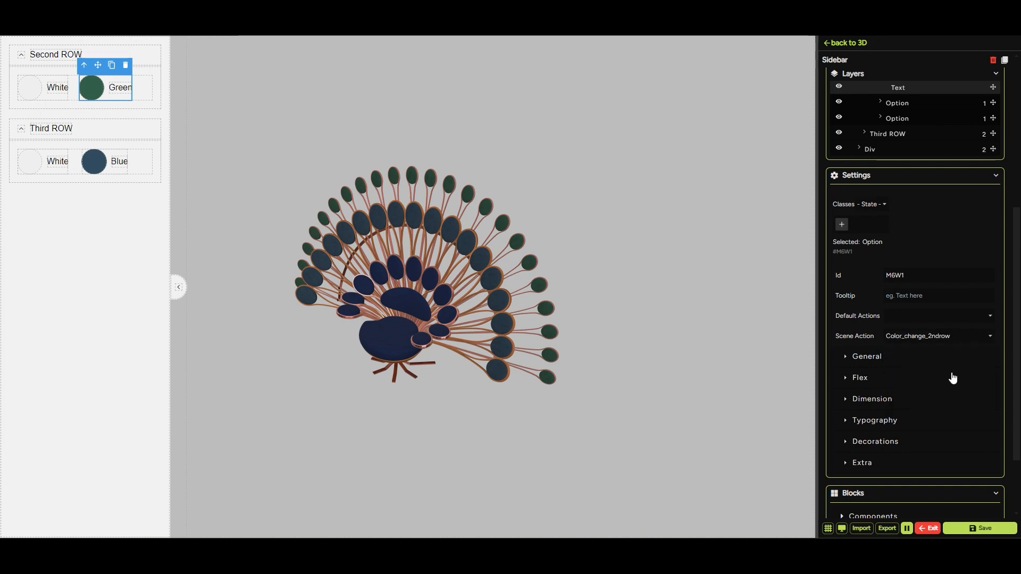
Assign the Base Color_3rdrow scene action to the White option in the Third ROW accordion
left_click(32, 162)
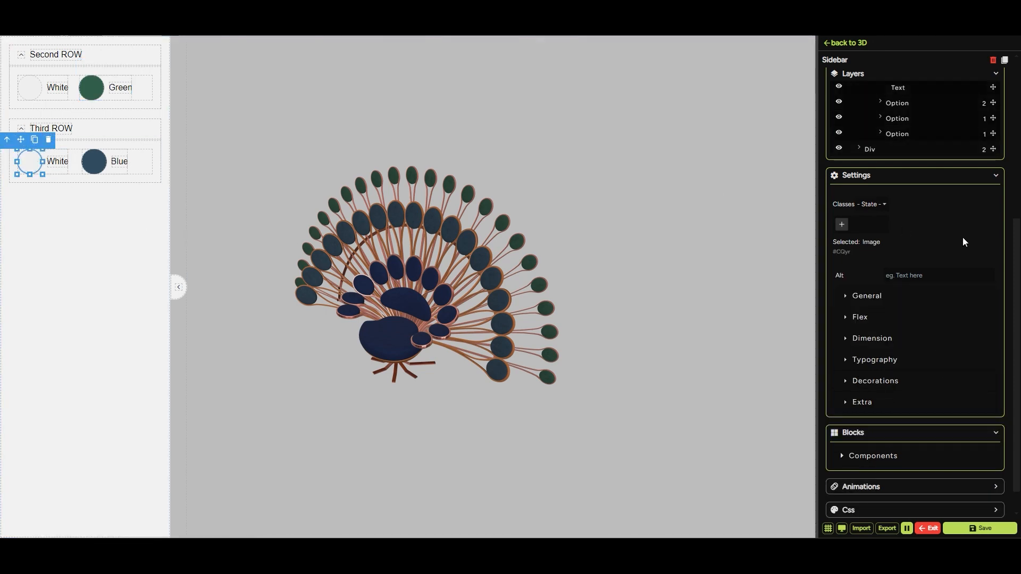
left_click(918, 229)
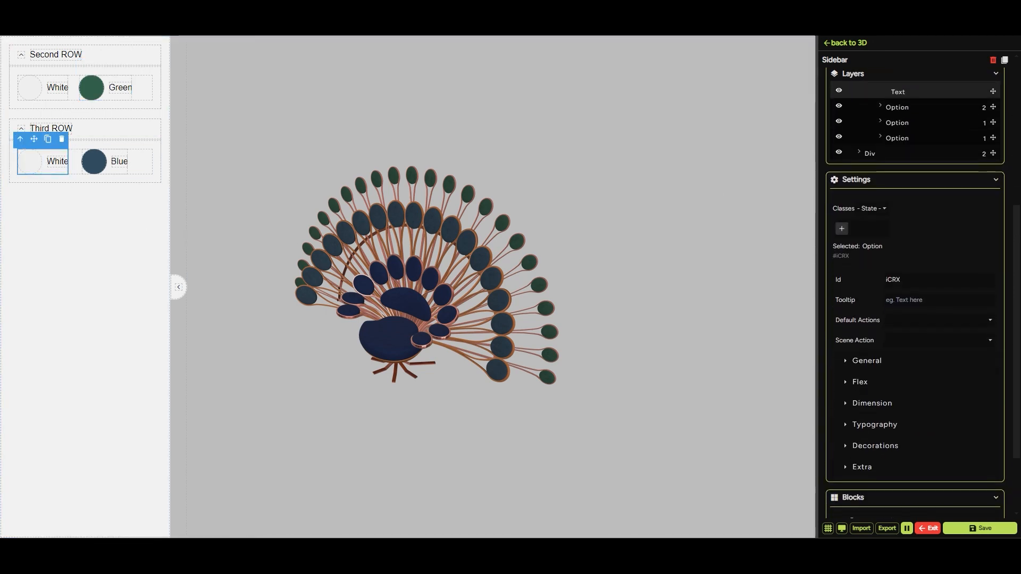
left_click(968, 340)
left_click(974, 353)
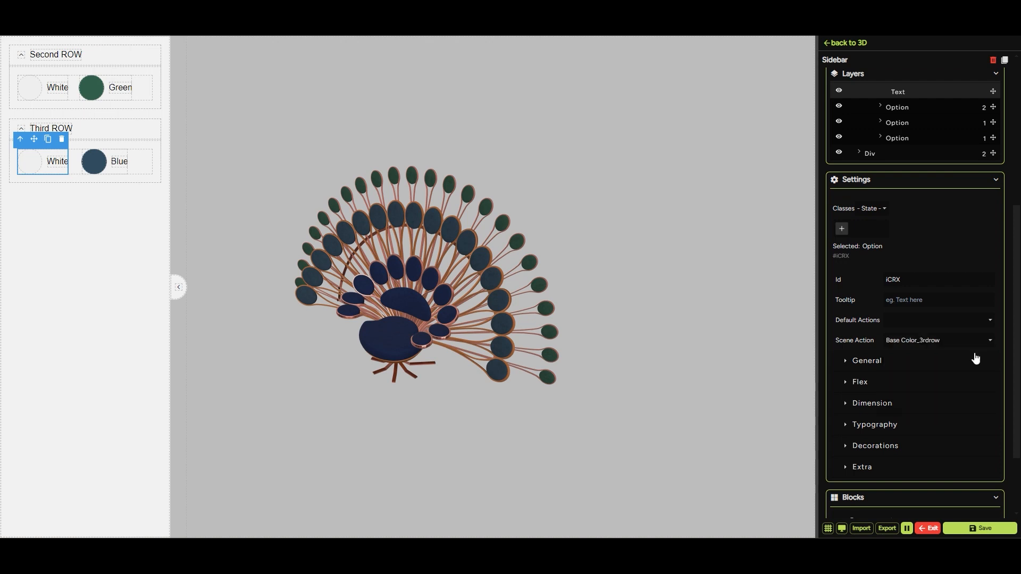
Assign the Color_change_3rdrow scene action to the Blue option in the Third ROW accordion
left_click(97, 177)
left_click(925, 210)
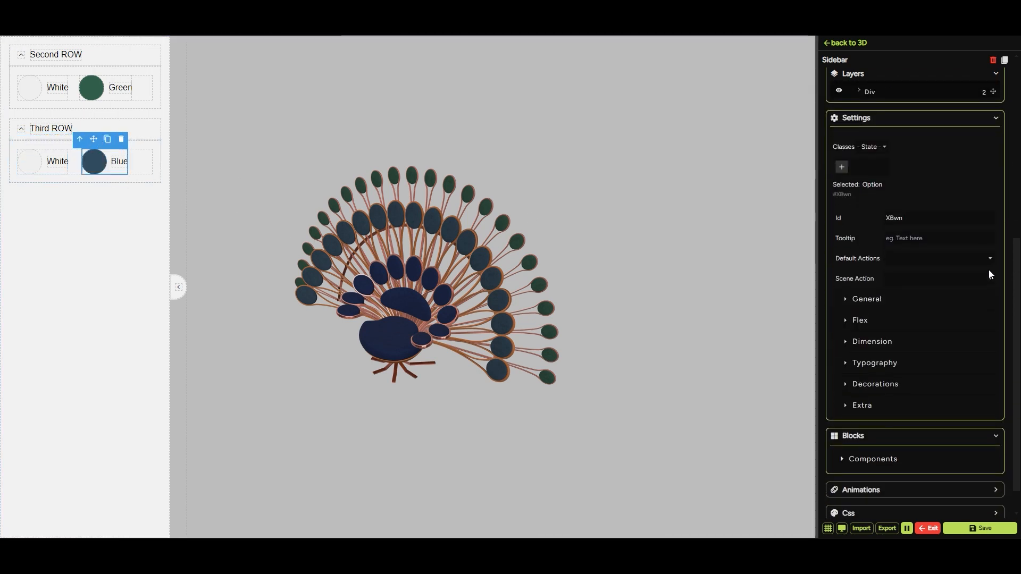
left_click(989, 273)
left_click(952, 298)
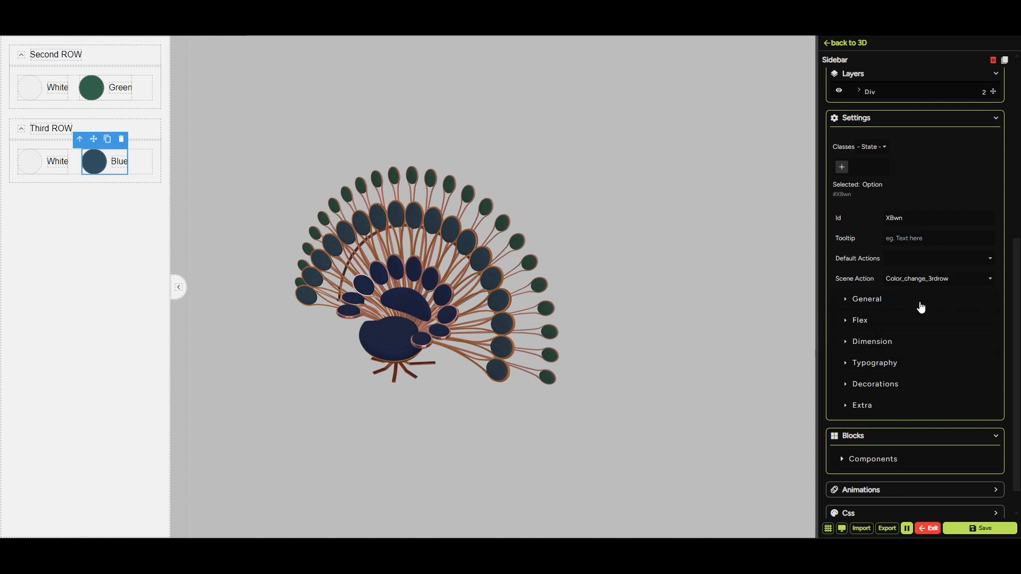
Return to the 3D scene, open the sidebar overlay and test the White, Green and Blue swatches of both feather rows
scroll(923, 308, "up", 6)
left_click(851, 191)
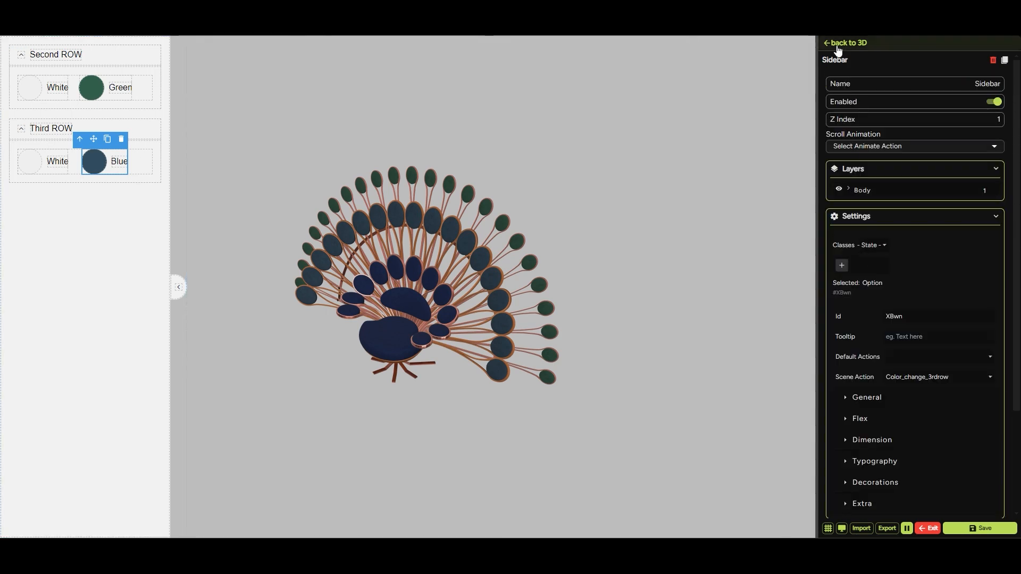
left_click(837, 44)
left_click_drag(637, 425, 626, 433)
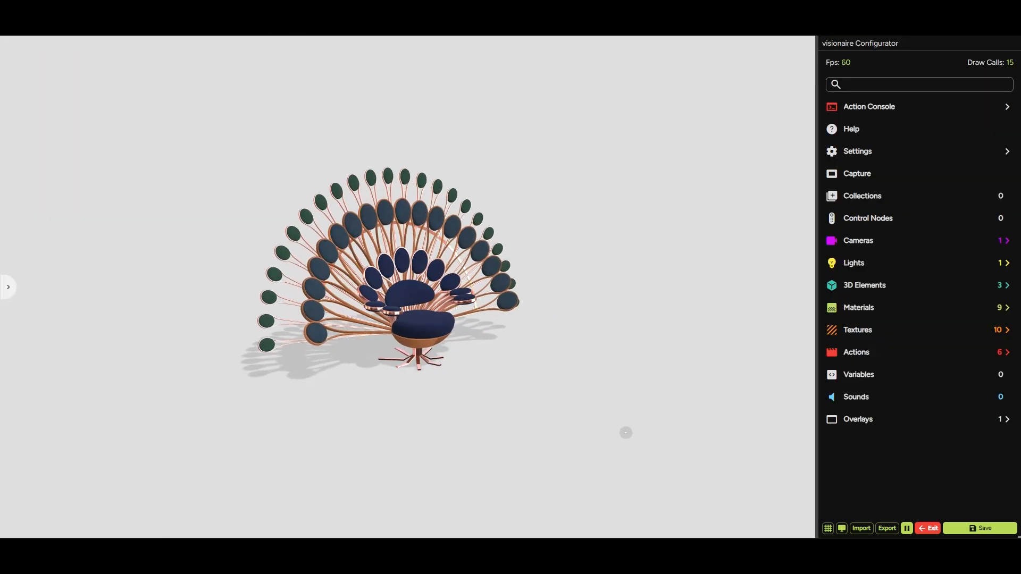
left_click(9, 290)
left_click_drag(286, 388, 339, 397)
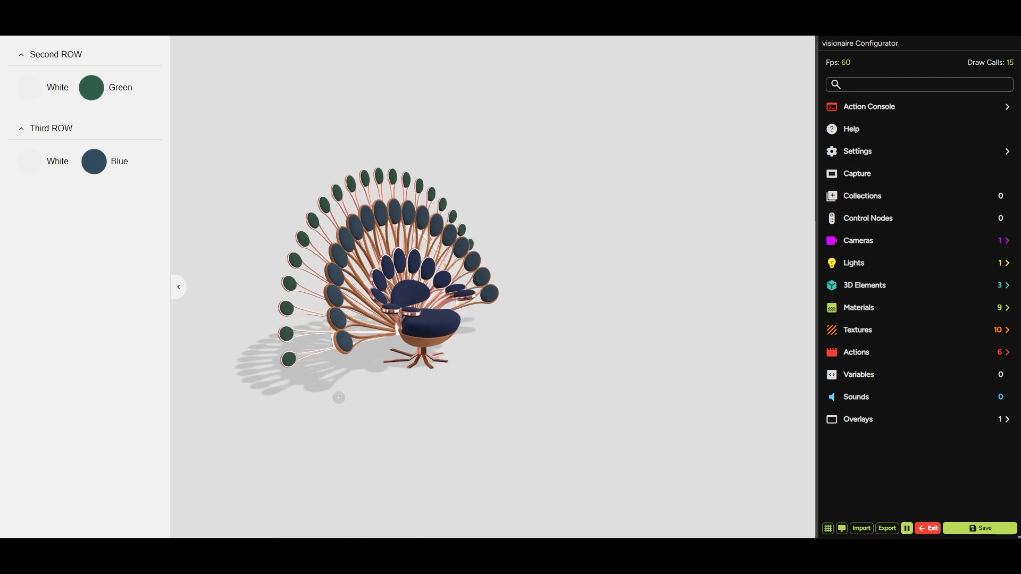
left_click(29, 90)
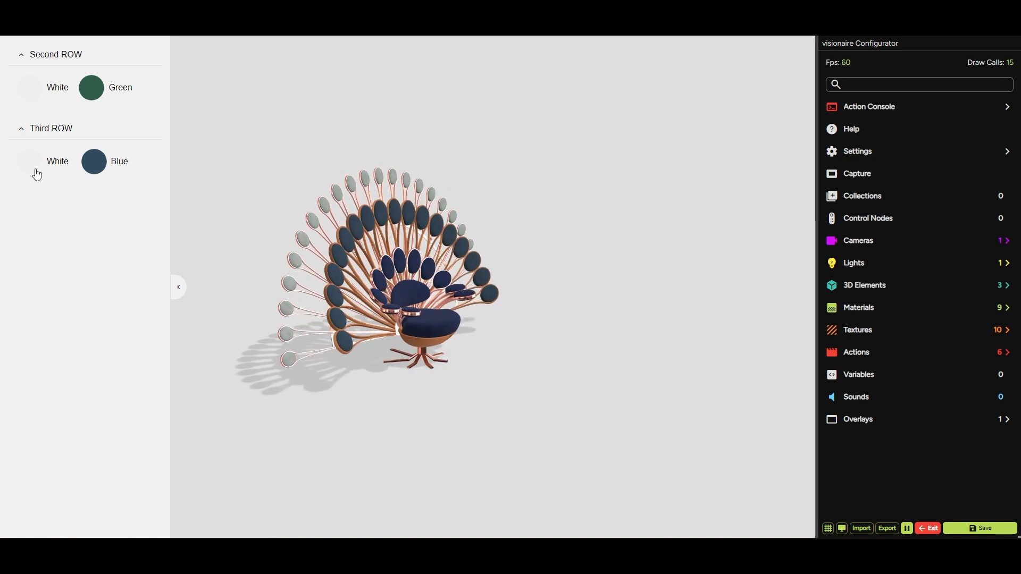
left_click(34, 168)
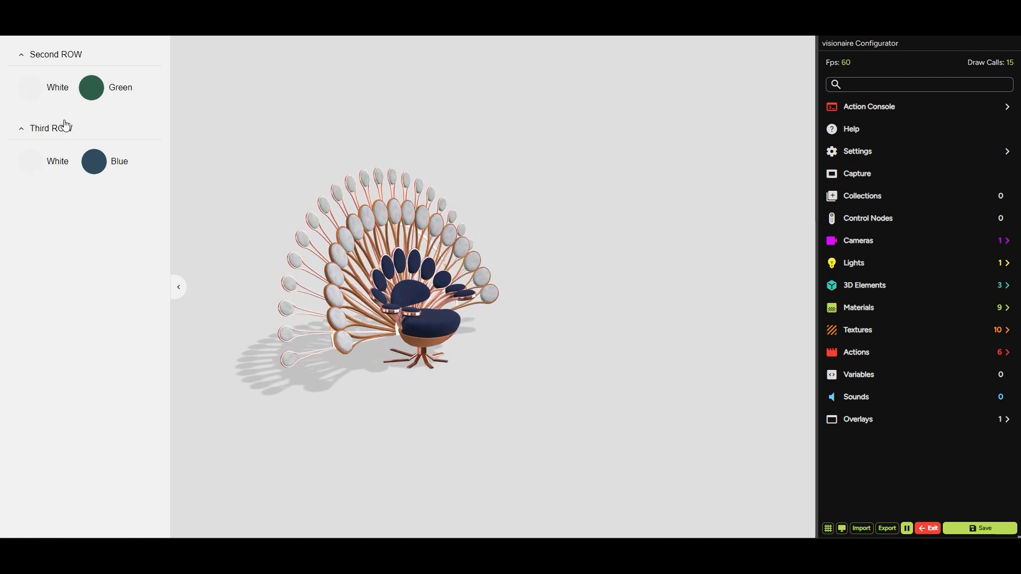
left_click(91, 88)
left_click(94, 163)
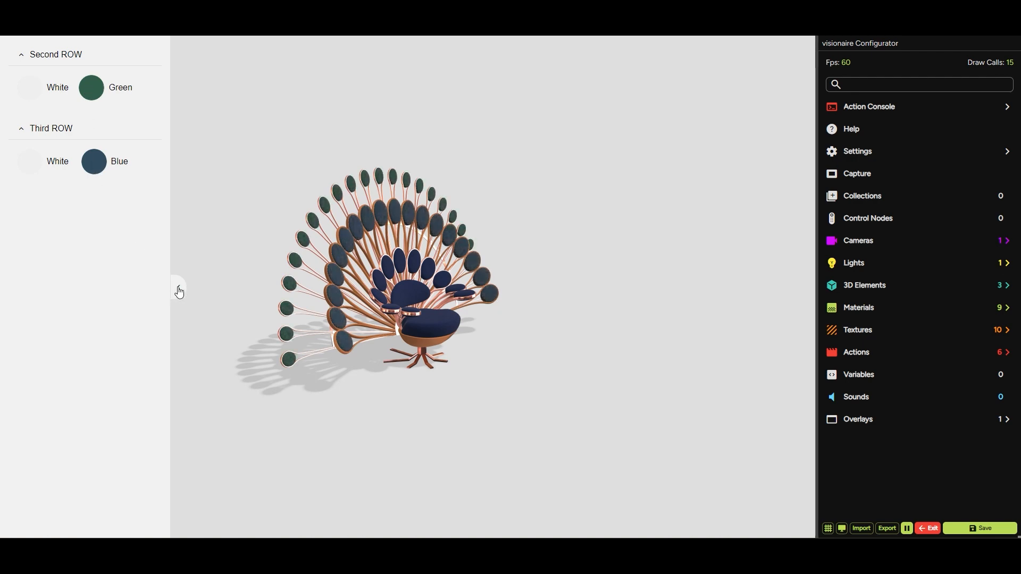
Collapse the sidebar overlay, then save the scene and exit the visual editor
left_click(179, 292)
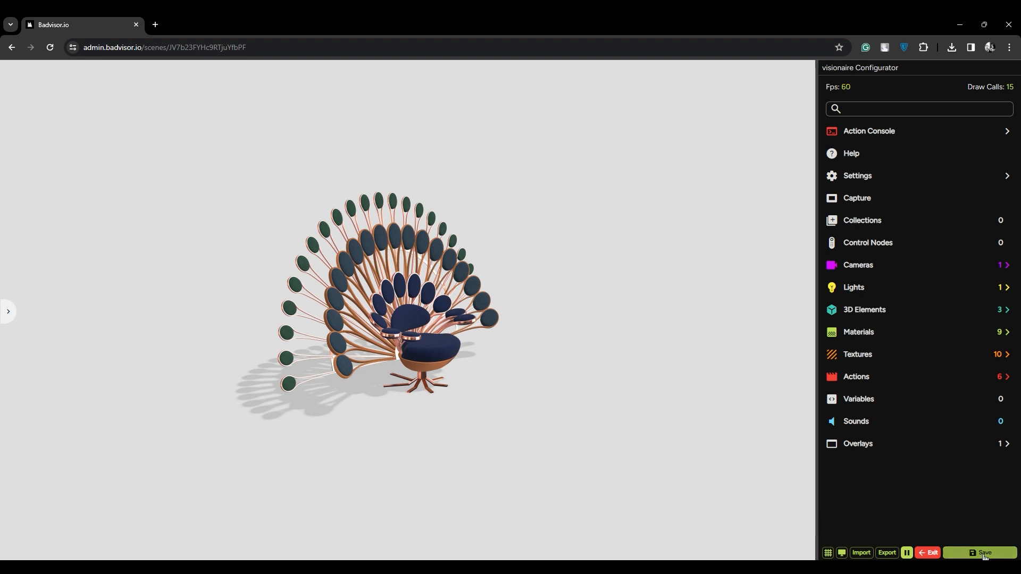
left_click(980, 554)
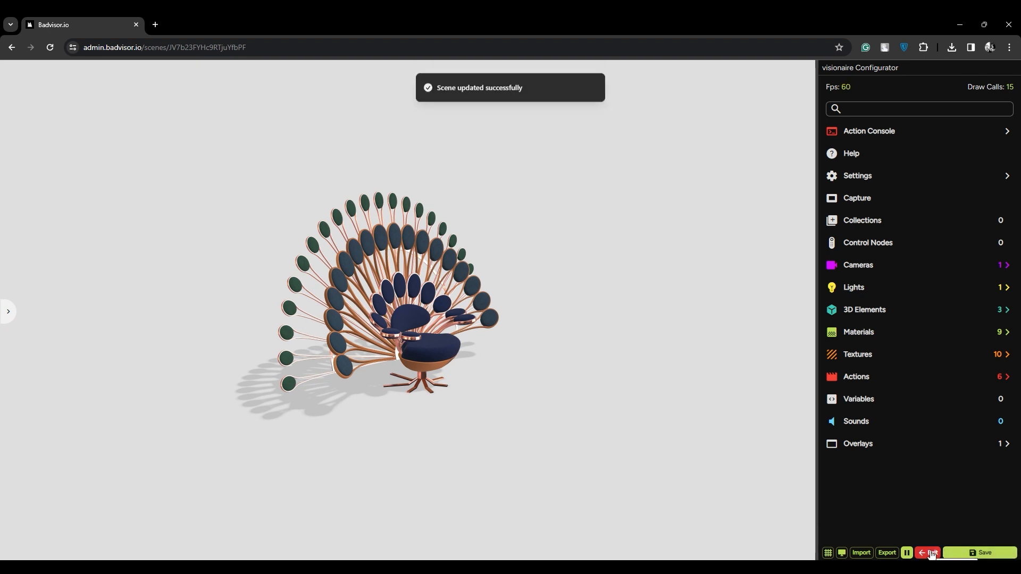
left_click(929, 554)
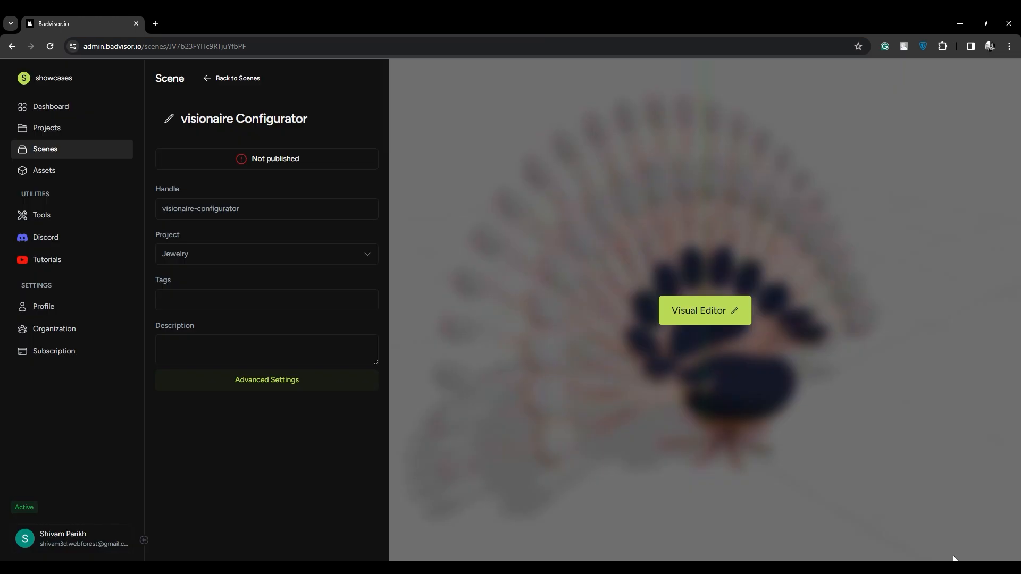
Enable the loading screen in the scene's advanced settings and set its background color to white
left_click(357, 386)
scroll(382, 396, "down", 4)
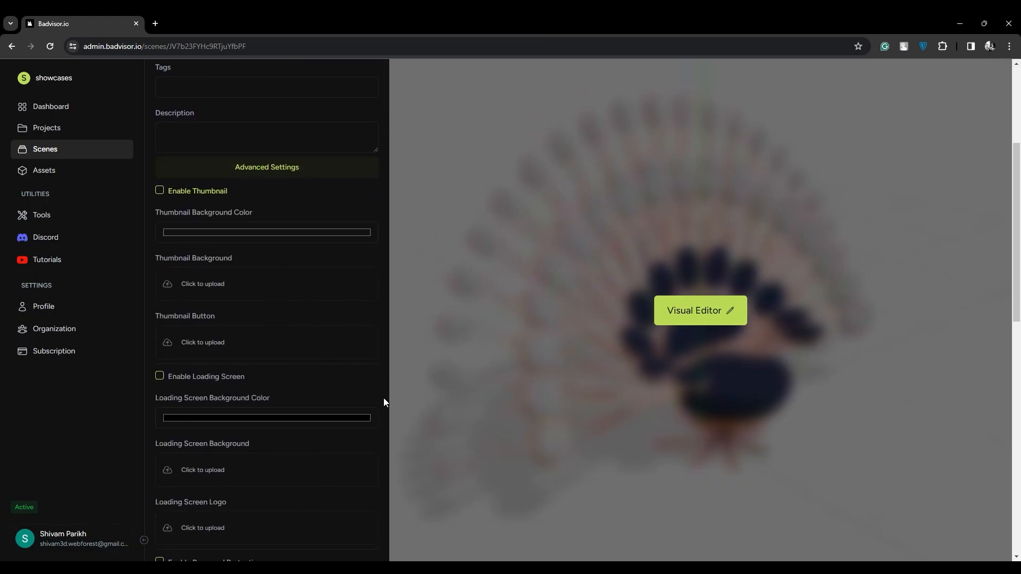
left_click(160, 376)
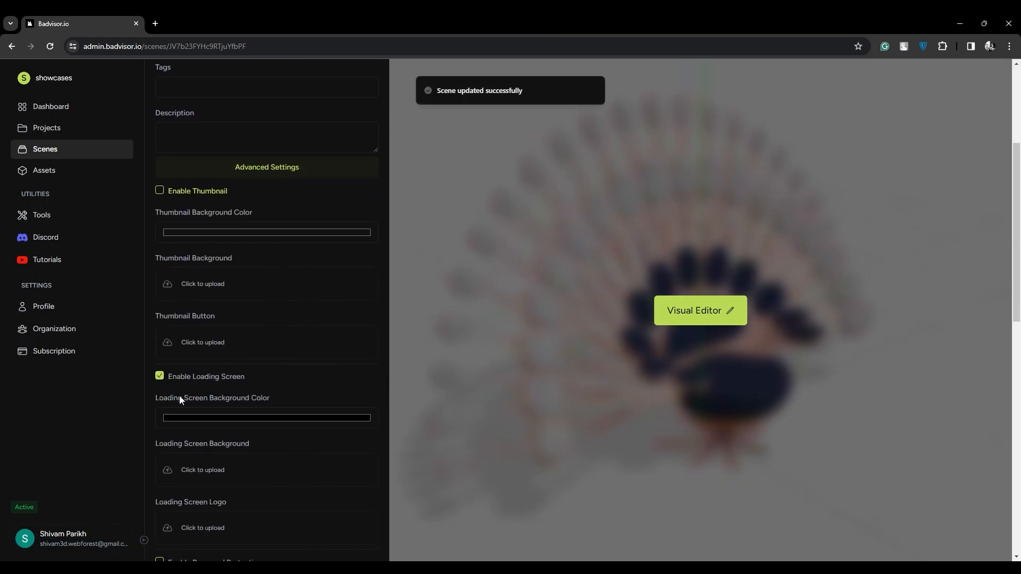
left_click(194, 418)
left_click_drag(172, 329, 149, 270)
left_click(148, 418)
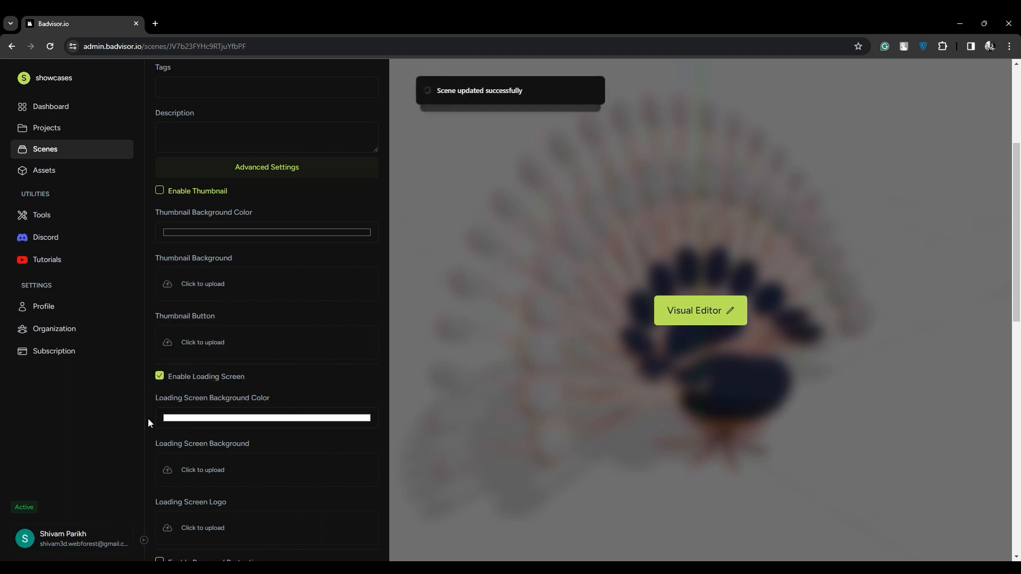
Upload the image Visionnaire-NEW01 as the loading screen logo
scroll(148, 419, "down", 2)
scroll(149, 420, "down", 1)
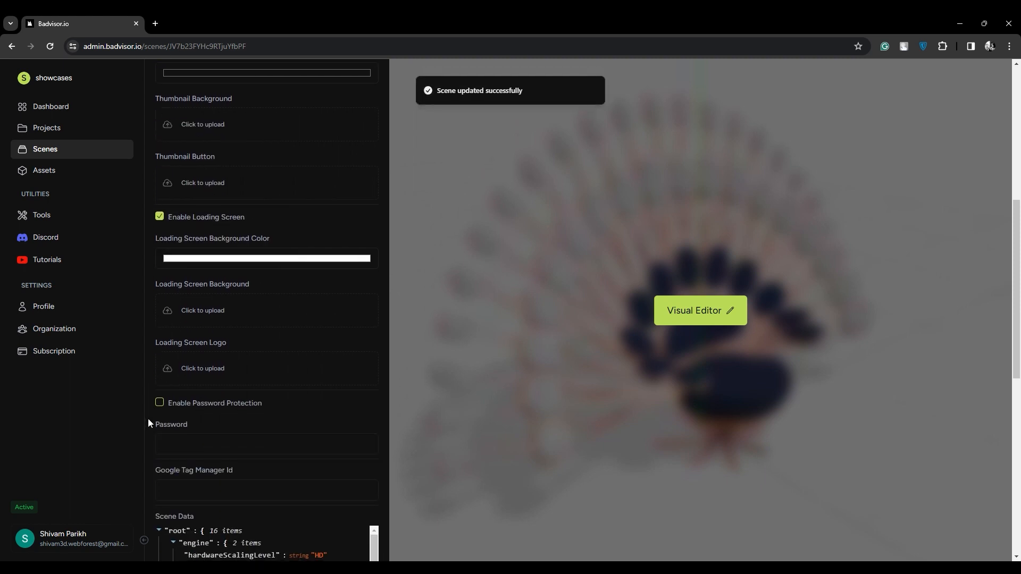
left_click(194, 374)
left_click(300, 145)
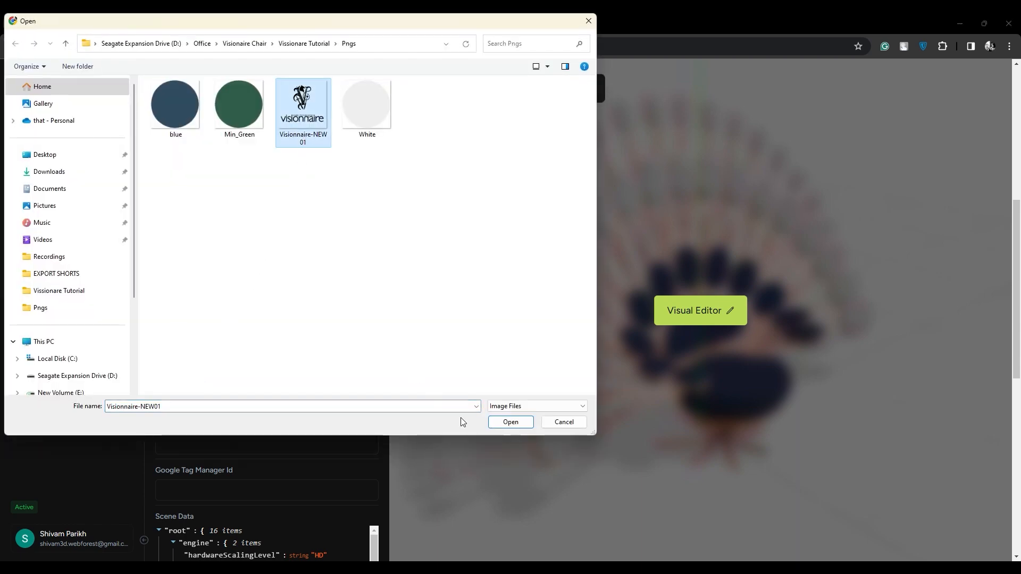
left_click(509, 423)
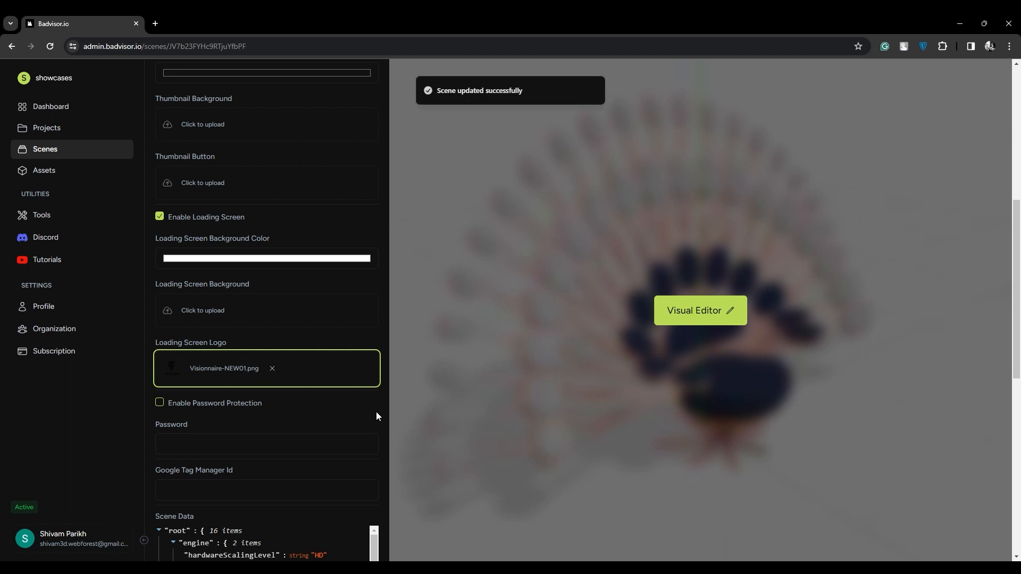
Publish the visionaire Configurator scene and open its public view
scroll(376, 416, "up", 7)
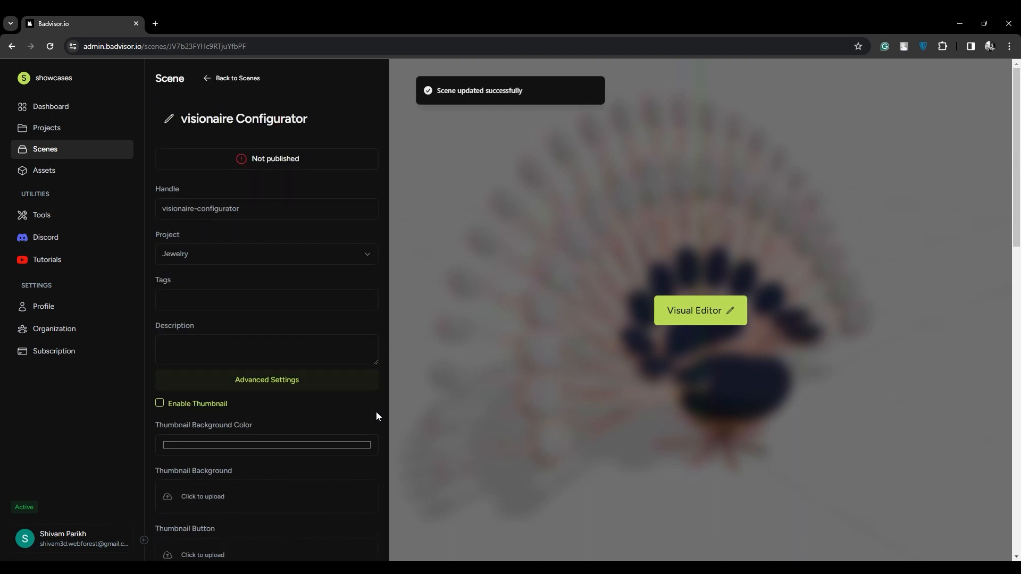
left_click(303, 160)
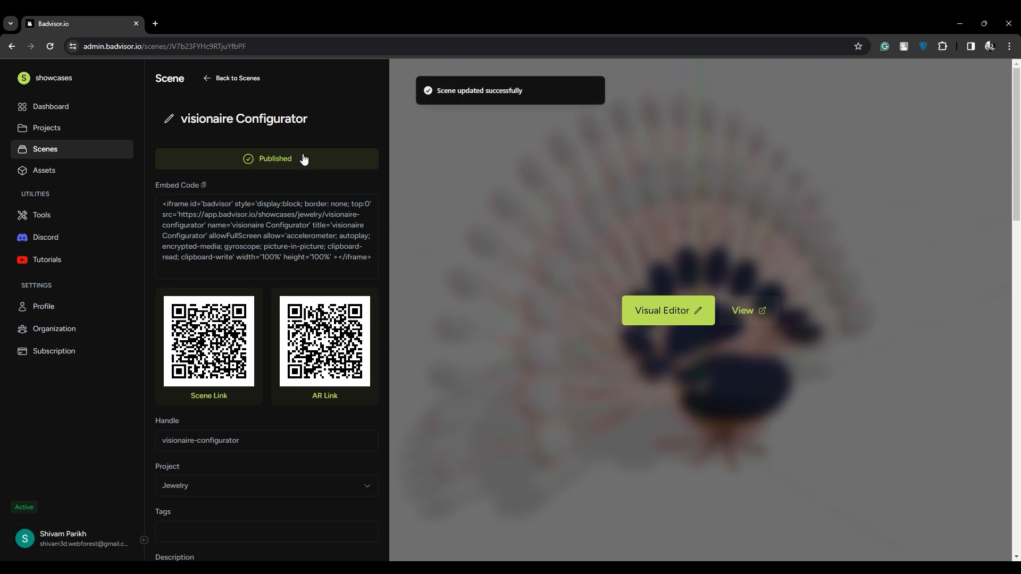
left_click(770, 312)
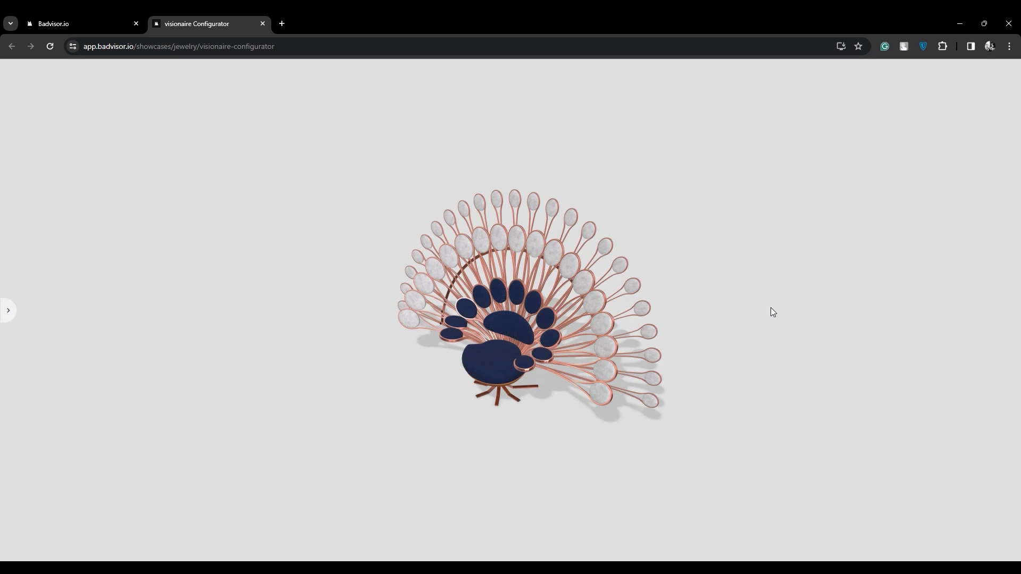
Expand both row accordions in the published configurator, apply Green to the second row and Blue to the third, and inspect the throne
left_click(8, 310)
left_click(22, 84)
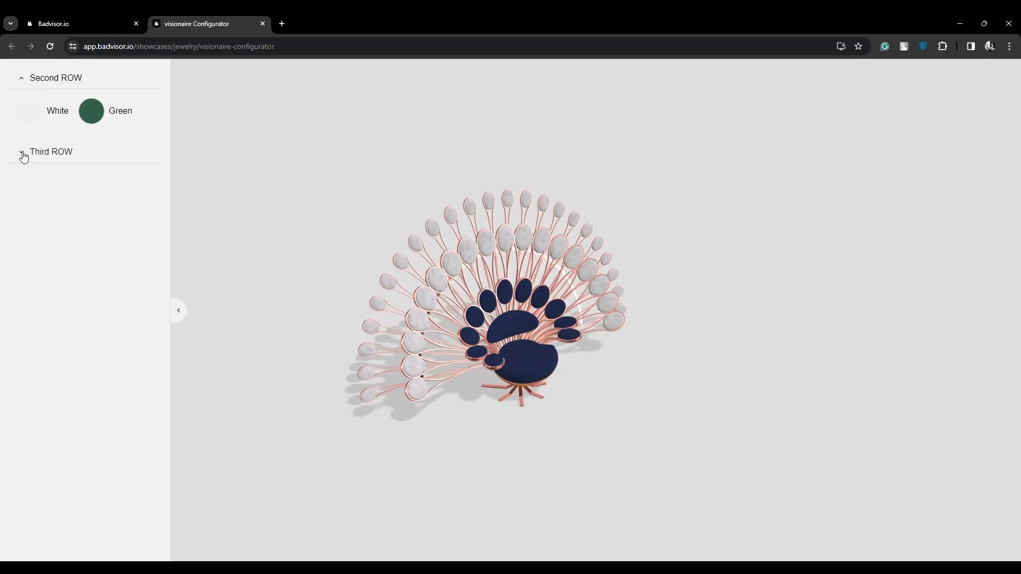
left_click(23, 155)
left_click(103, 117)
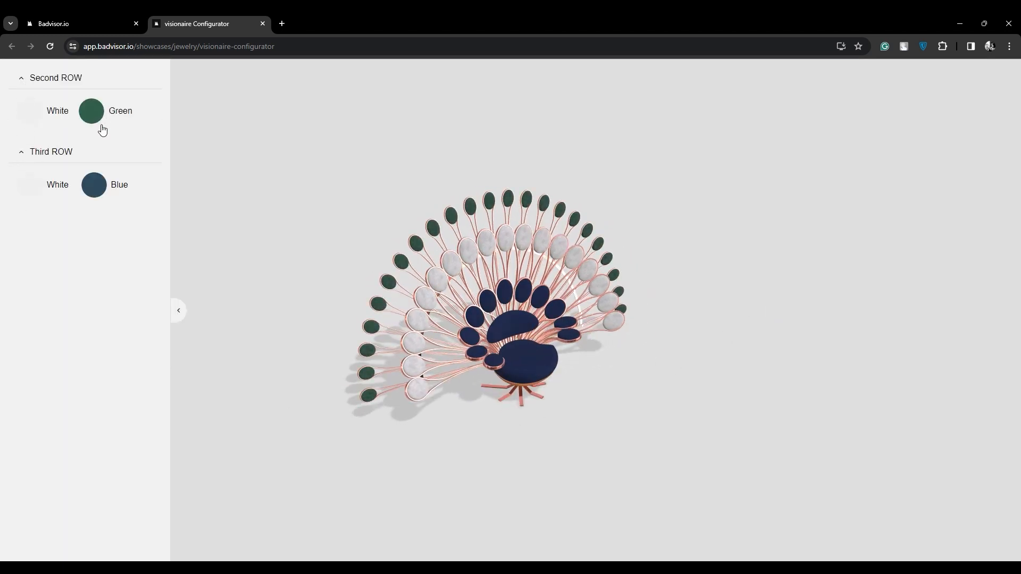
left_click(98, 184)
left_click_drag(340, 423, 395, 398)
scroll(358, 404, "up", 3)
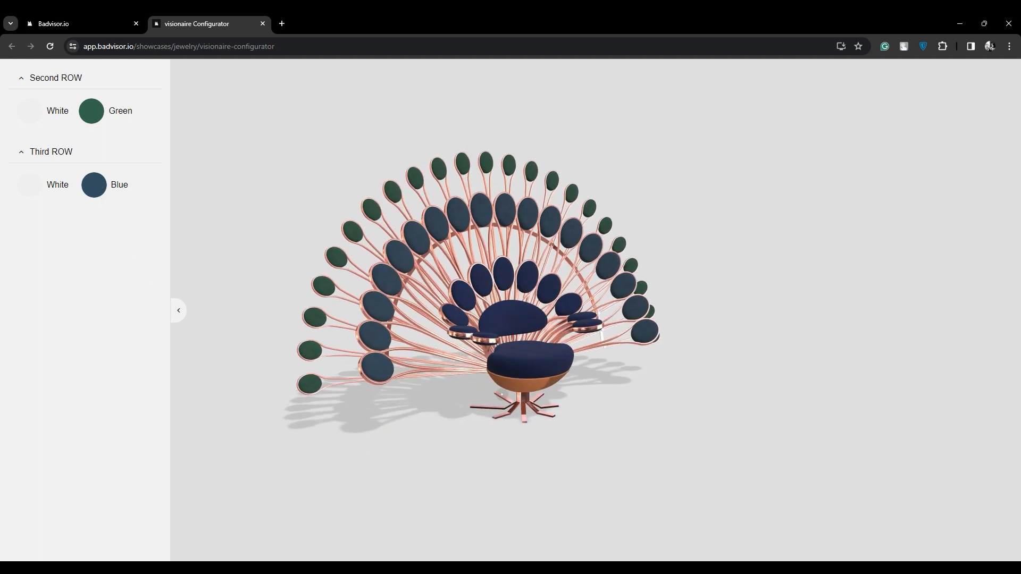
Switch both feather rows to White, then set the second row back to Green and the third back to Blue
left_click(31, 114)
left_click(33, 184)
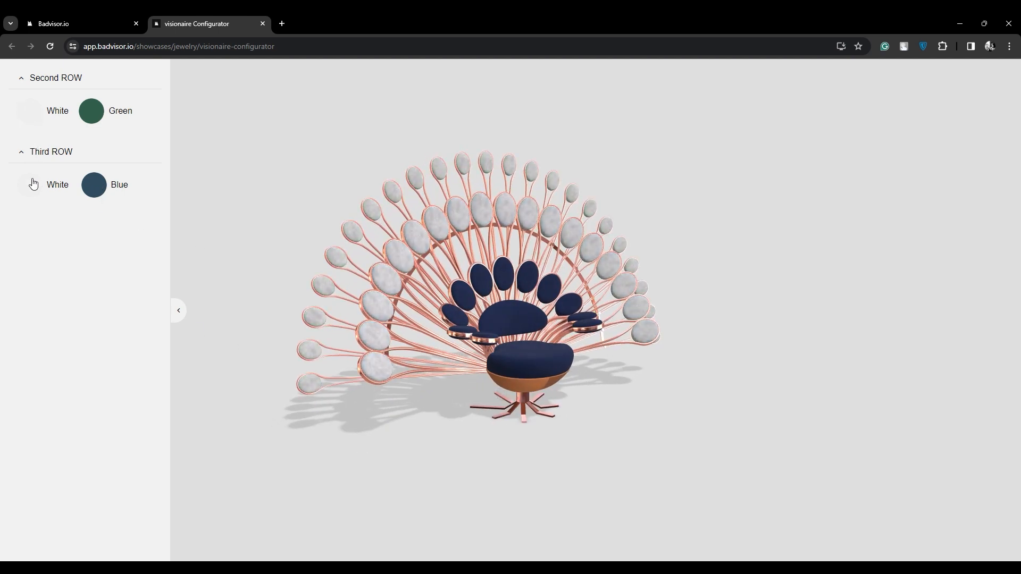
left_click(81, 112)
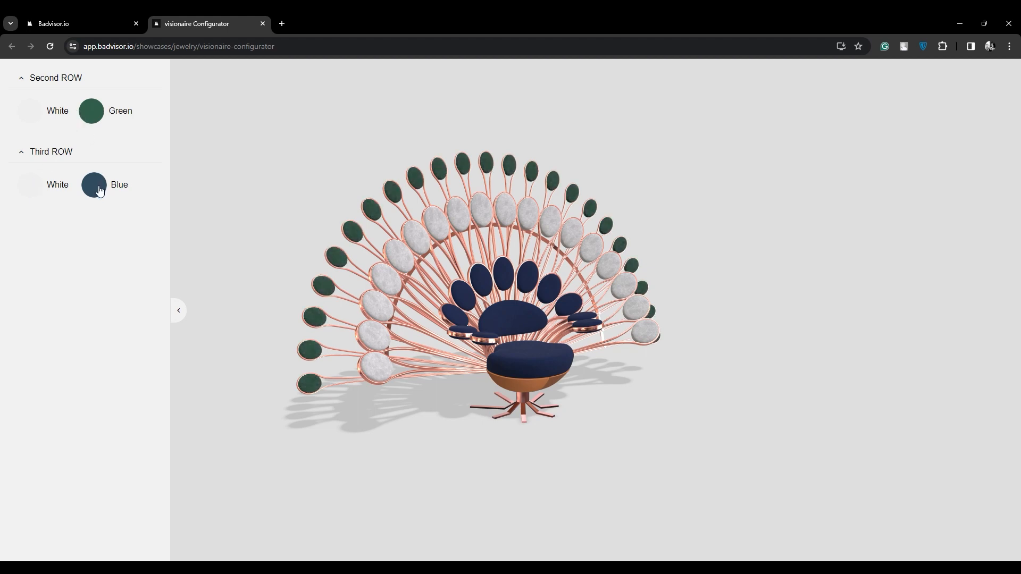
left_click(99, 190)
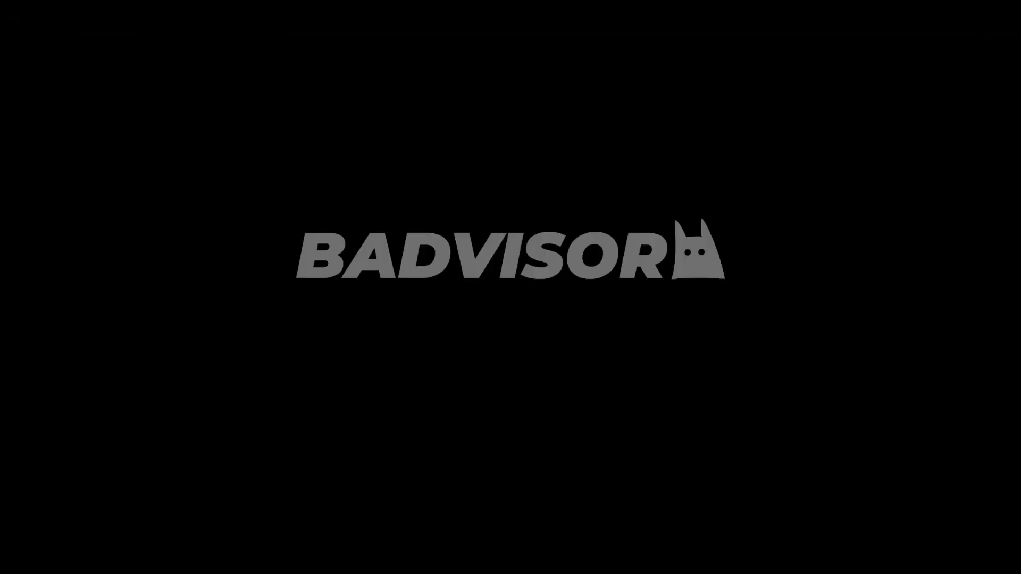